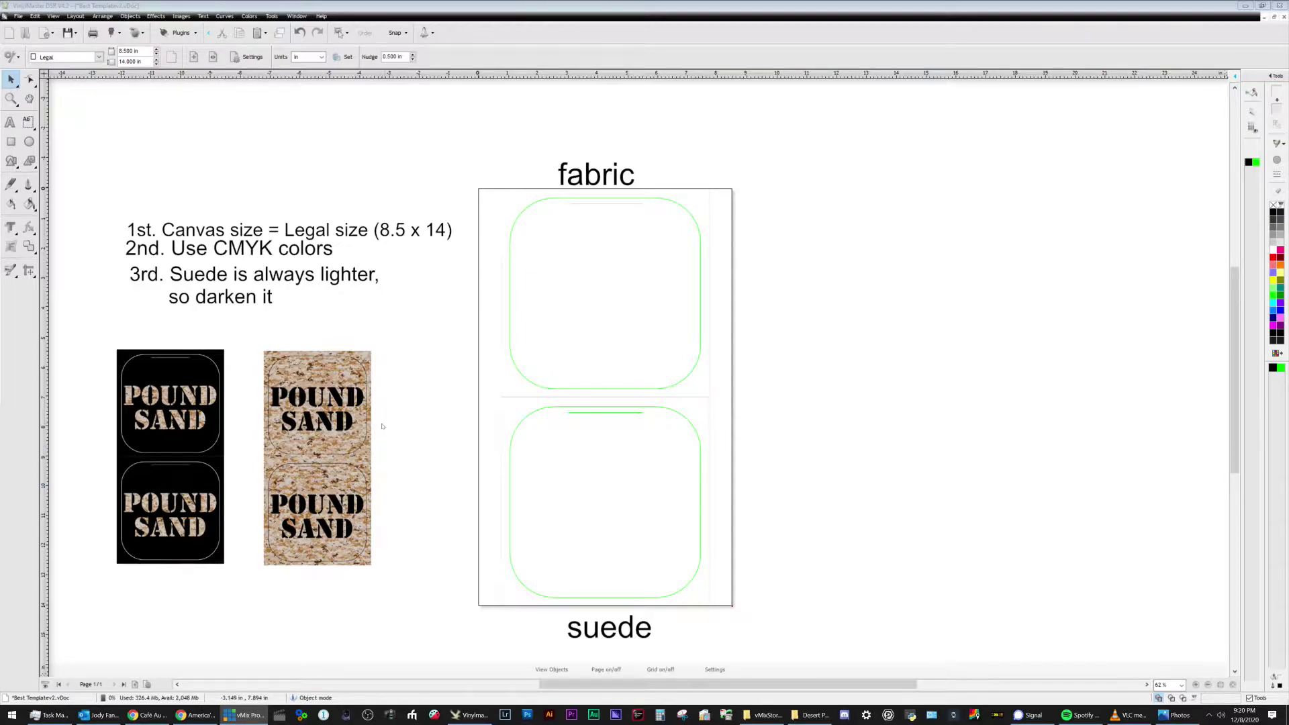
# Adjust the positions of the black and camo POUND SAND sample images beneath the notes.
pyautogui.click(201, 448)
pyautogui.click(340, 454)
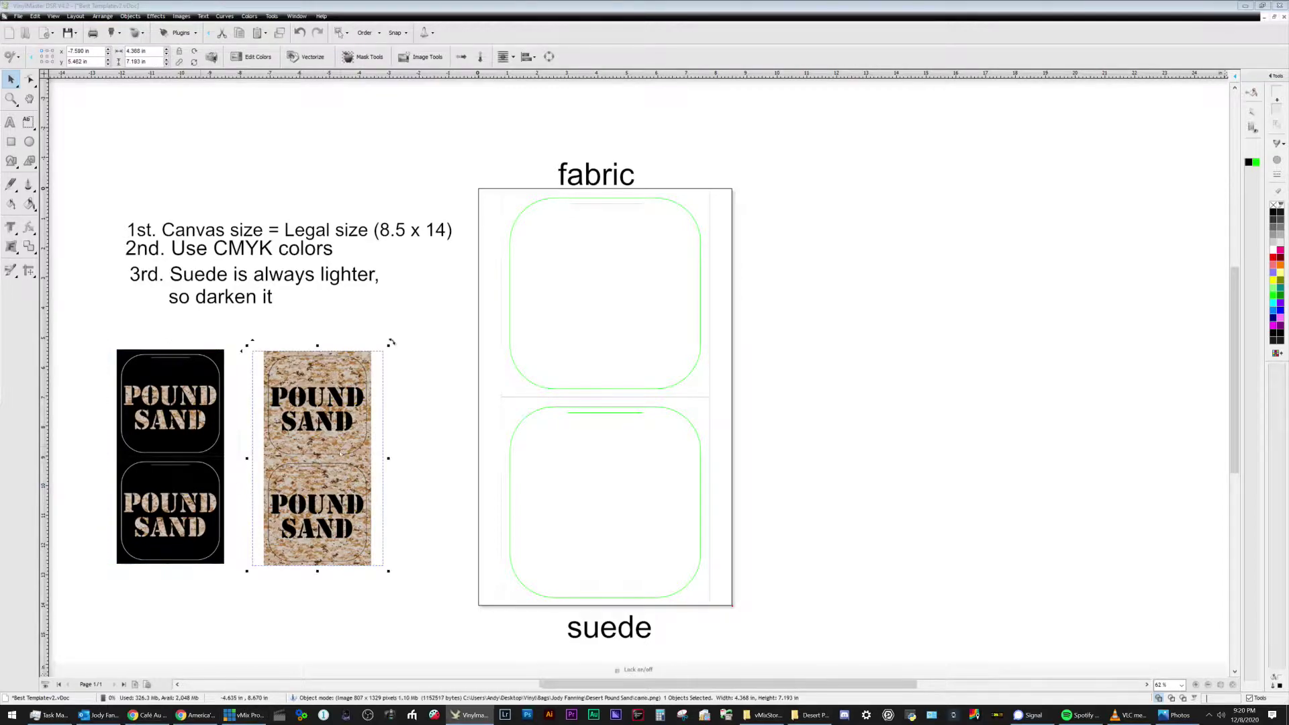
pyautogui.press('Tab')
pyautogui.press('Tab')
pyautogui.press('Tab')
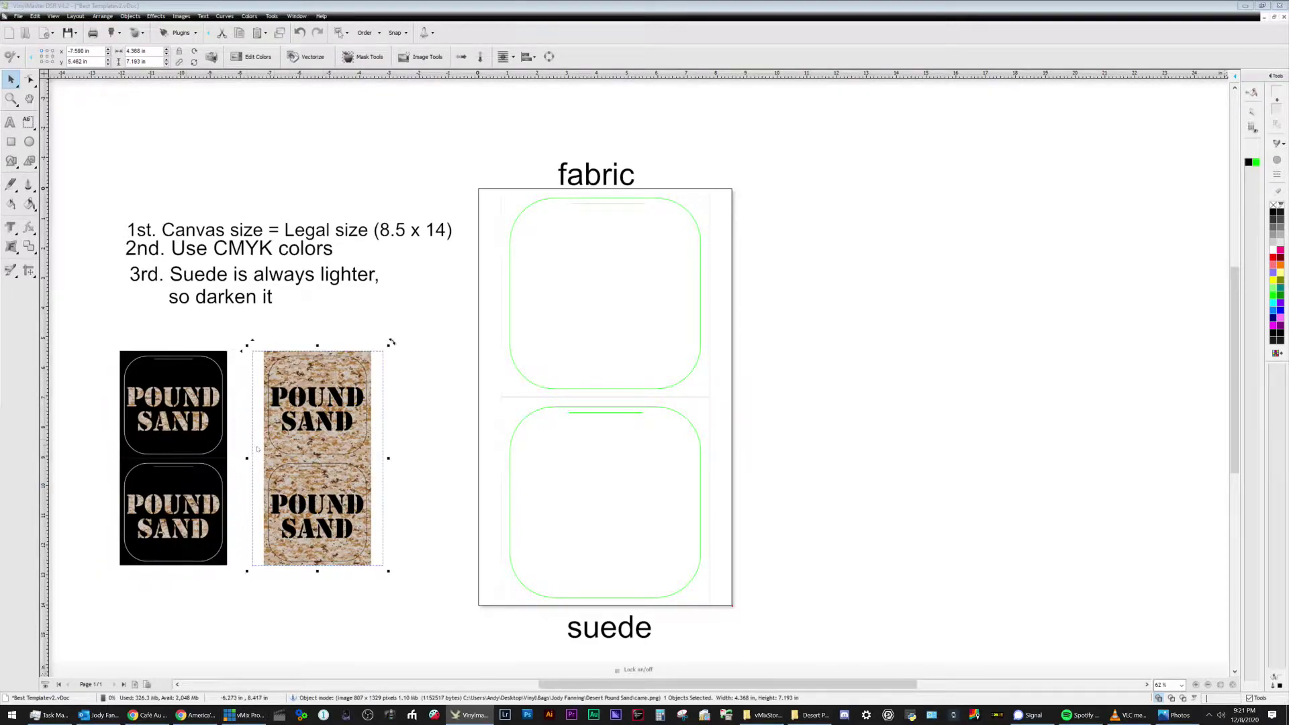
pyautogui.click(309, 438)
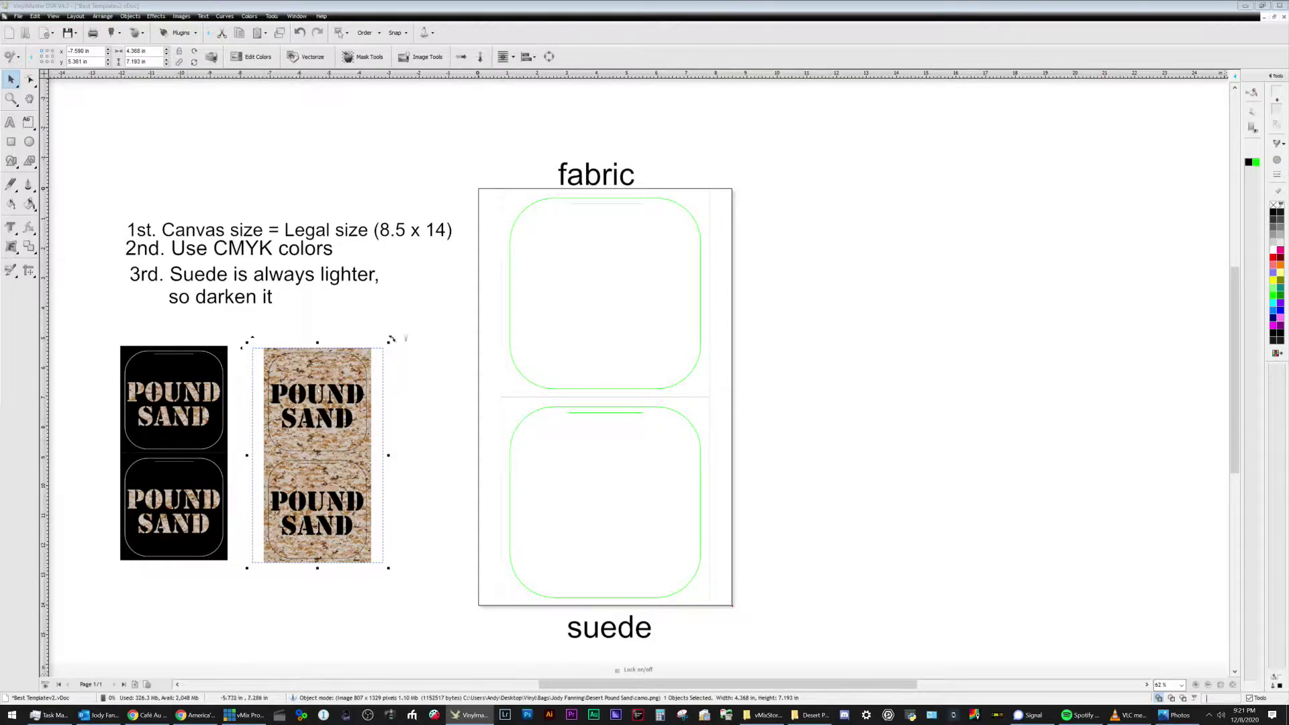
pyautogui.click(873, 416)
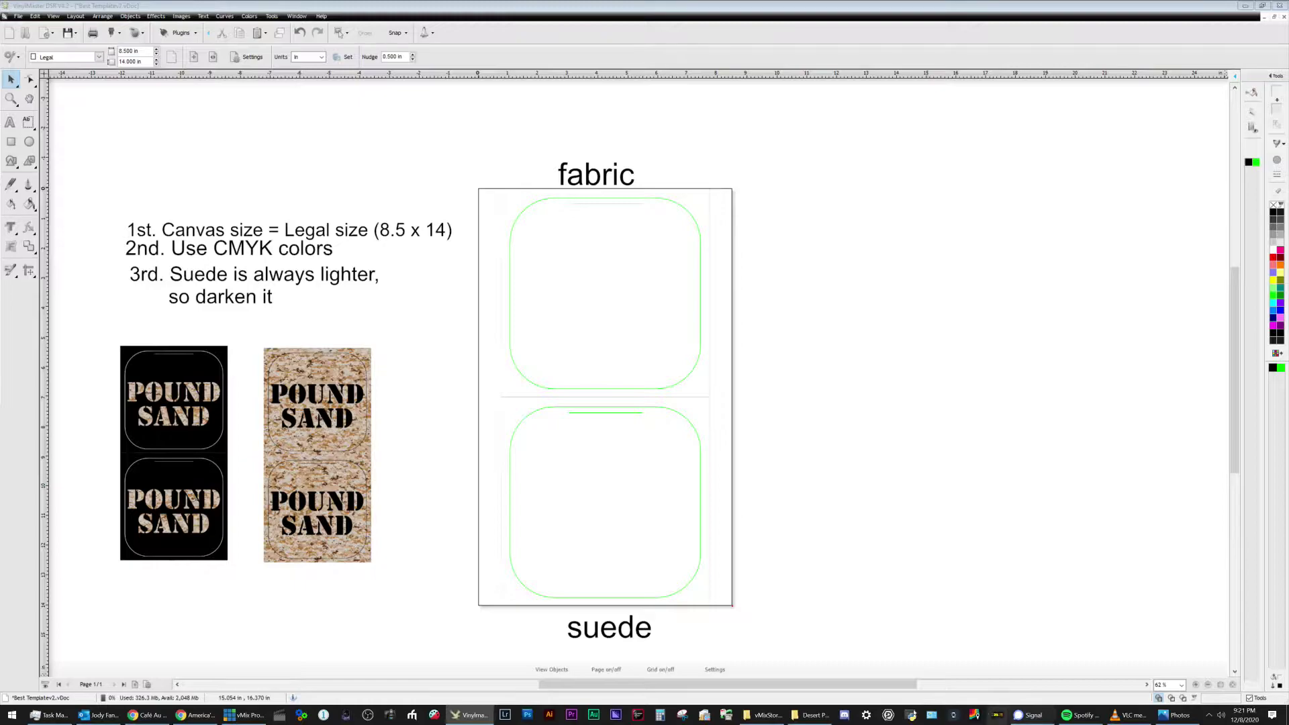
# Reposition the "2nd. Use CMYK colors" note so it sits evenly between the first and third notes.
pyautogui.moveTo(233, 248); pyautogui.dragTo(235, 250)
pyautogui.click(381, 277)
pyautogui.moveTo(118, 239); pyautogui.dragTo(463, 213)
pyautogui.click(287, 250)
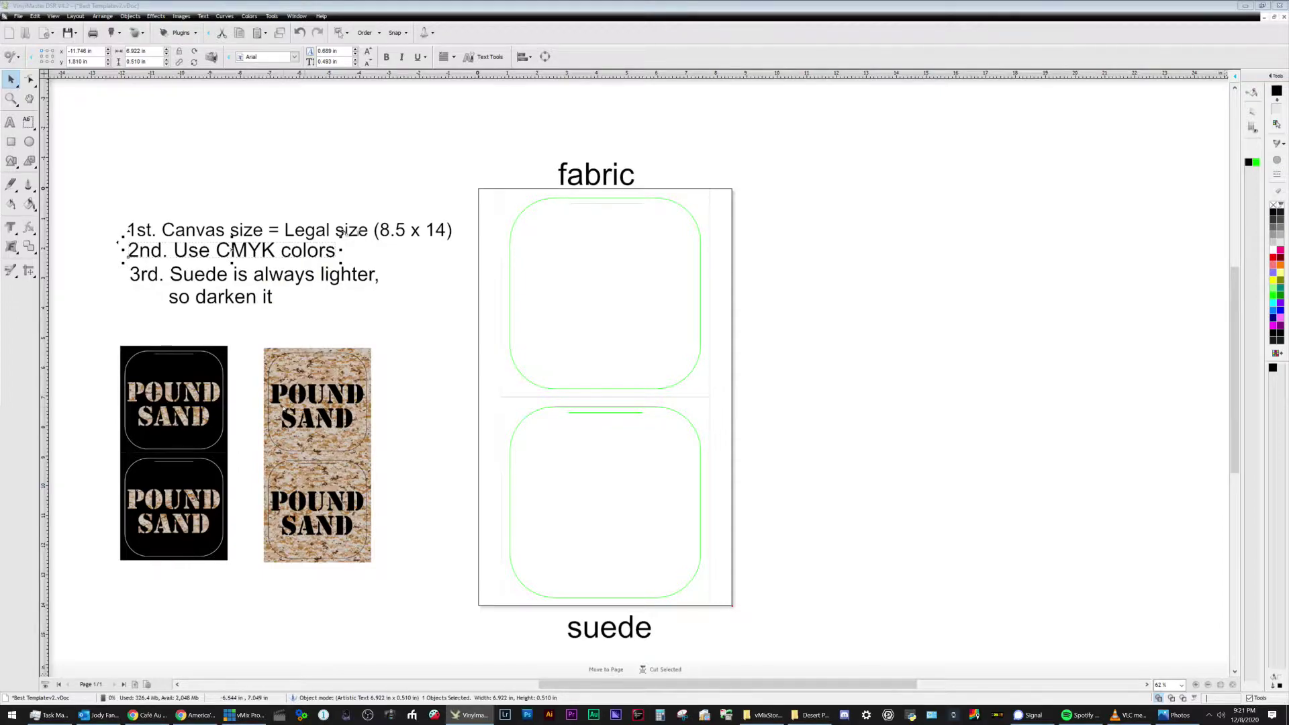
pyautogui.click(256, 276)
pyautogui.click(1001, 540)
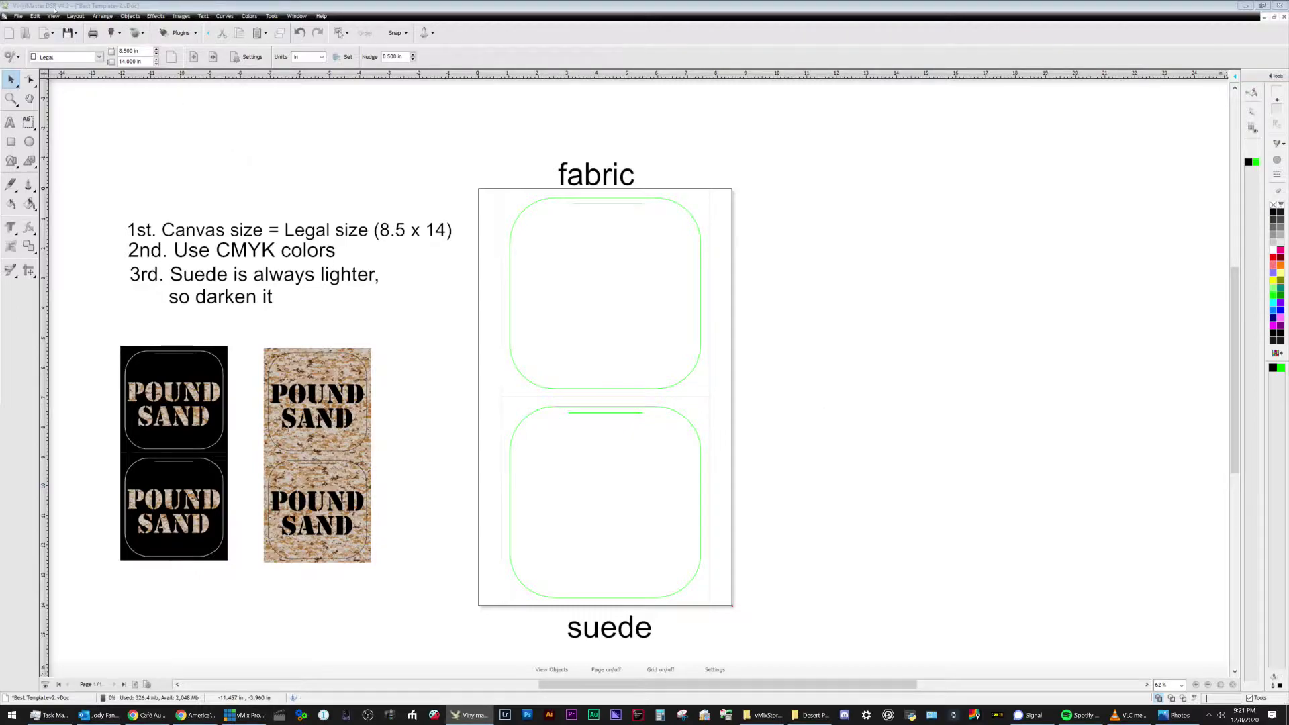
# Open the Desert Pound Sand folder in File Explorer to review its artwork files.
pyautogui.click(69, 12)
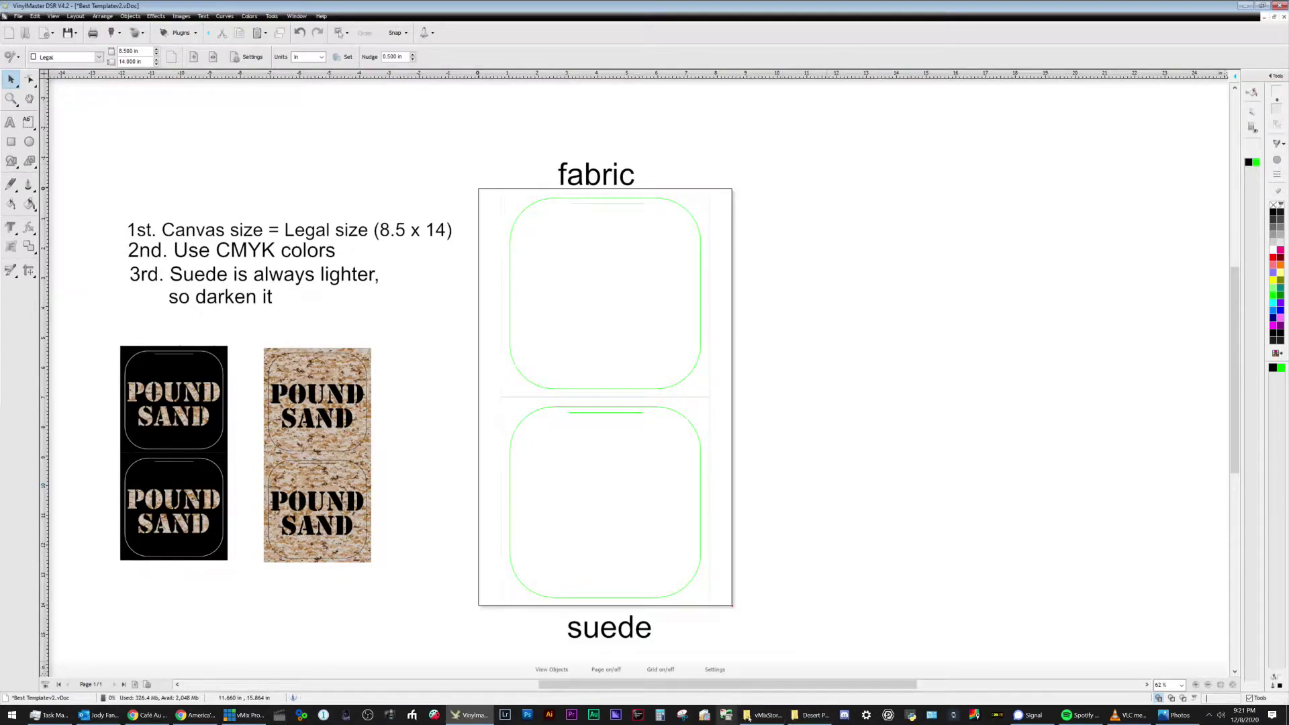
pyautogui.click(811, 715)
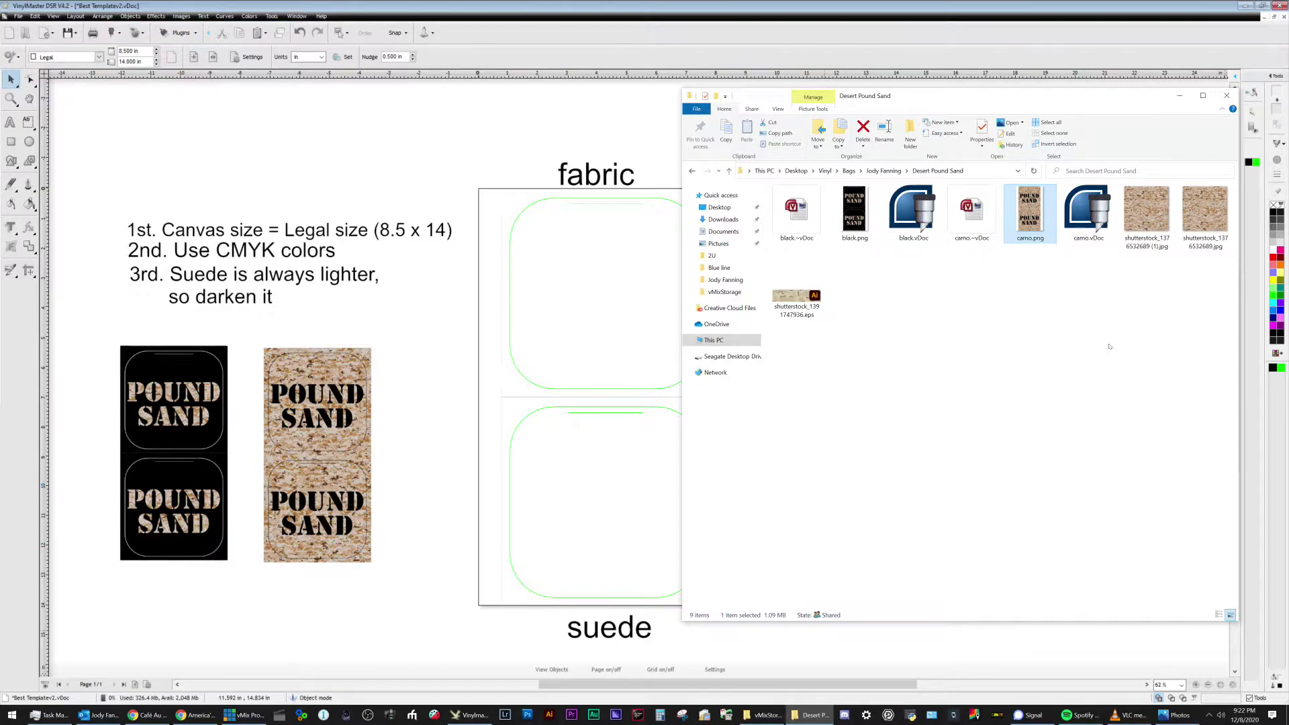
pyautogui.click(1116, 346)
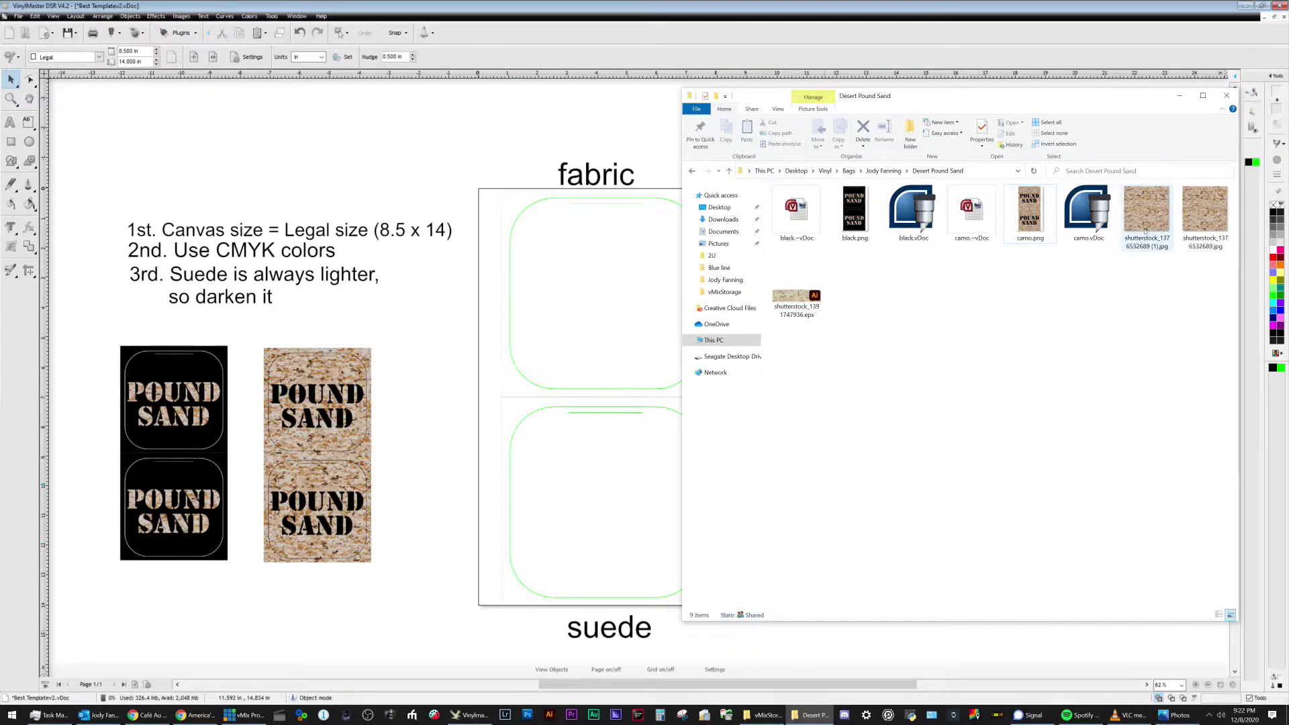
# Switch to Chrome, go to shutterstock.com and open the red floral spring ornament illustration.
pyautogui.click(144, 715)
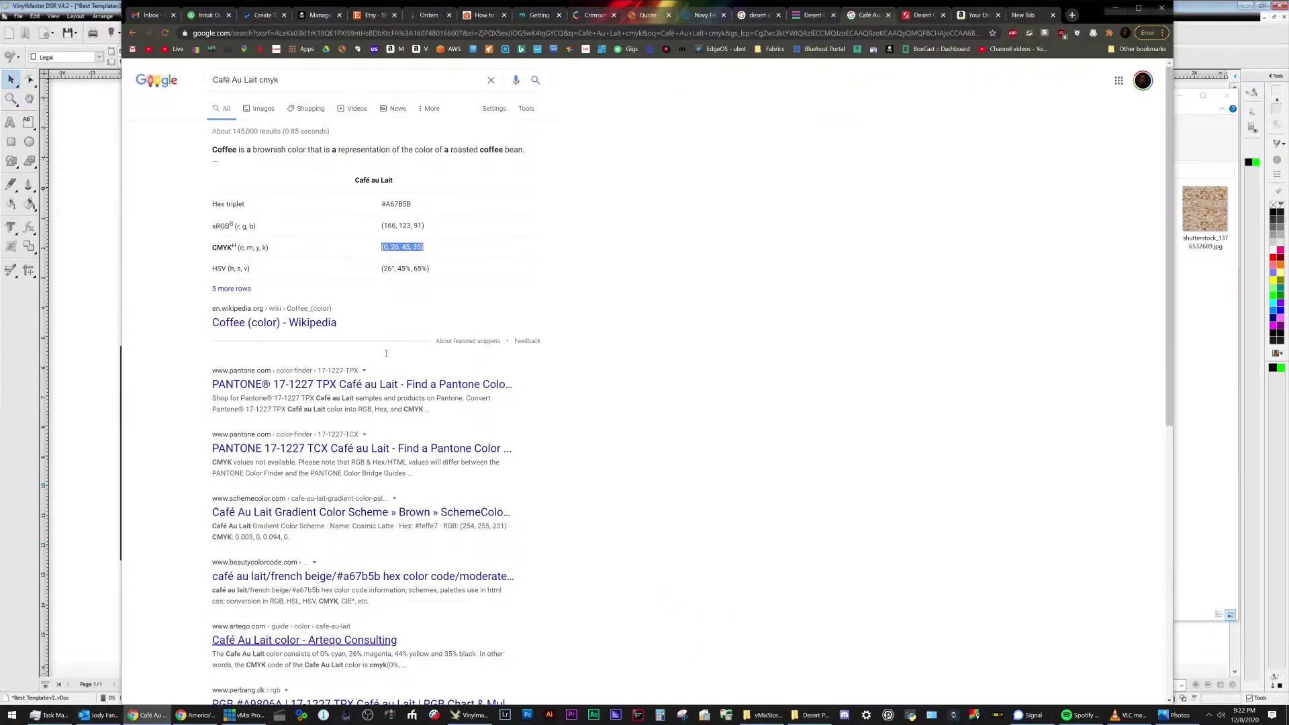
pyautogui.click(582, 34)
pyautogui.write('shutterstock.com')
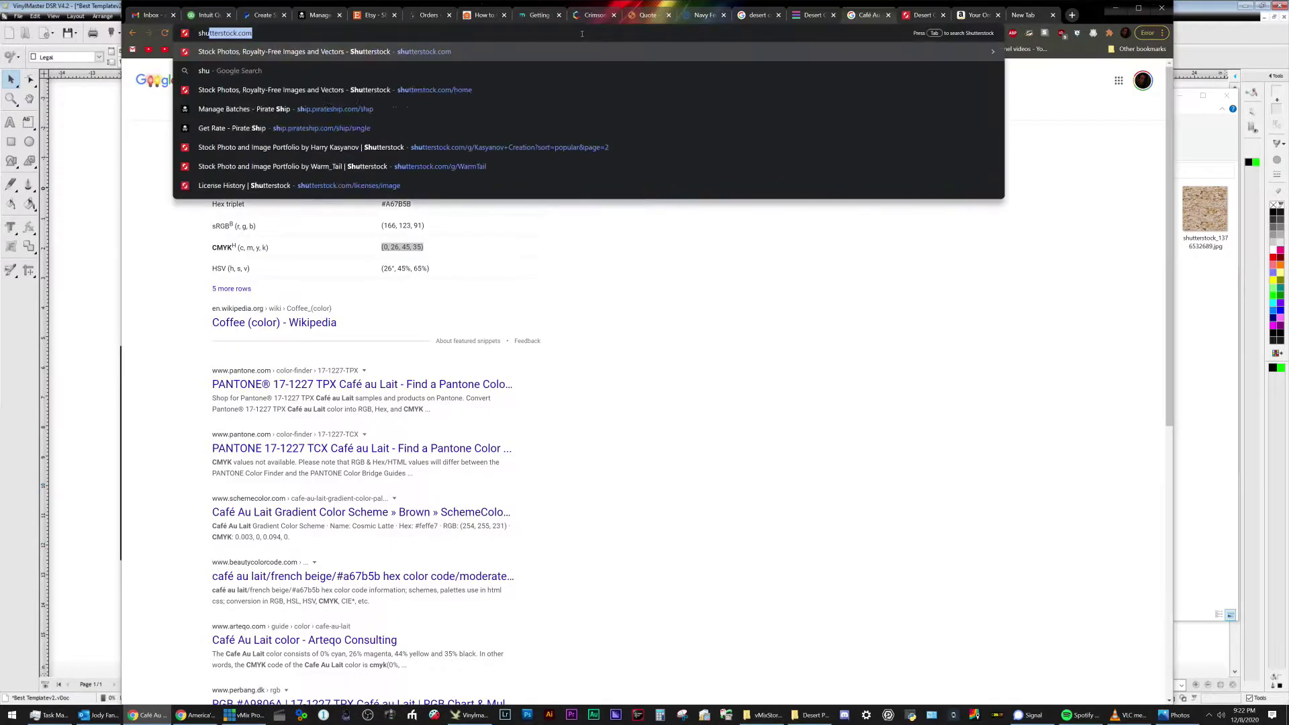
pyautogui.press('Return')
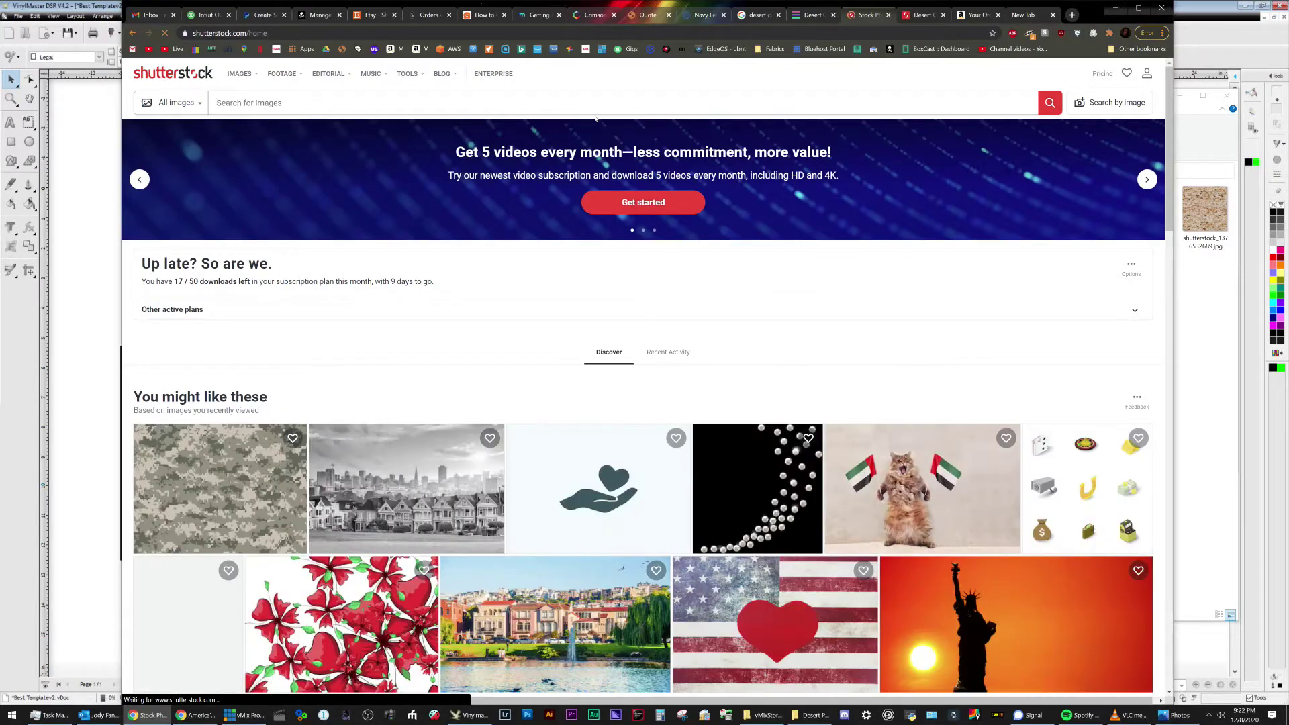
pyautogui.moveTo(905, 501)
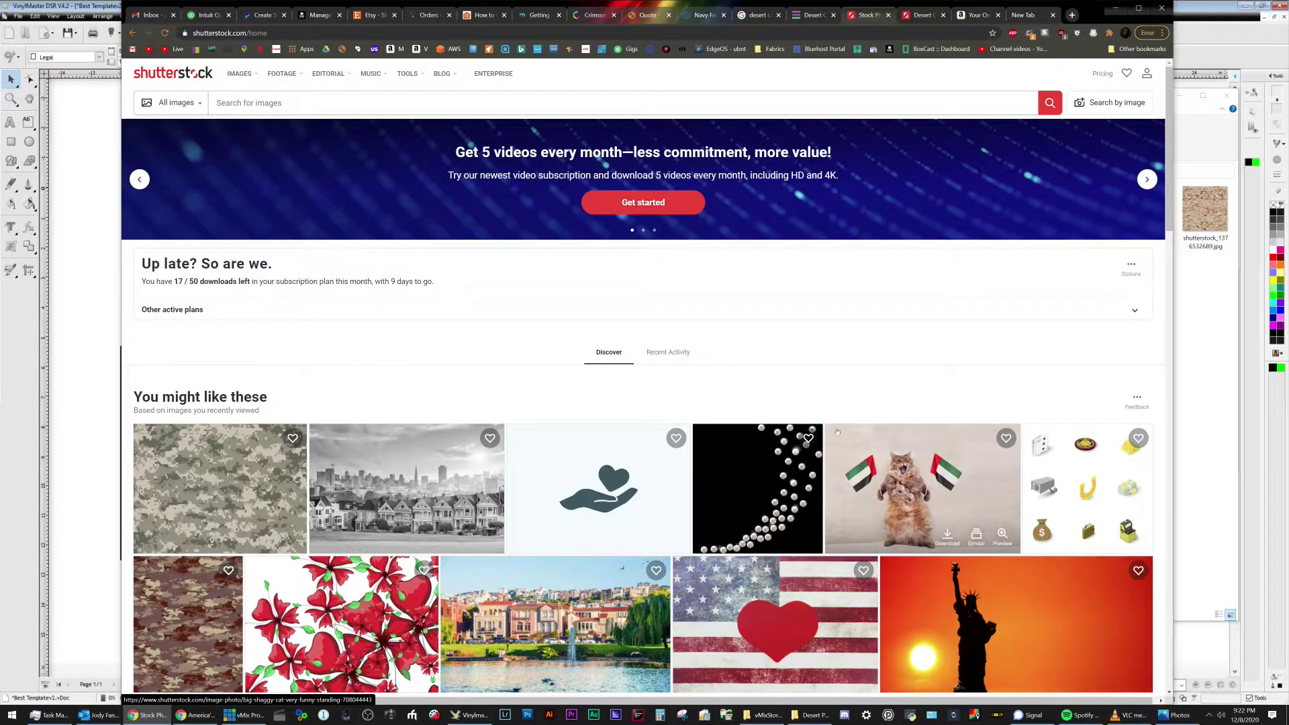
pyautogui.click(343, 624)
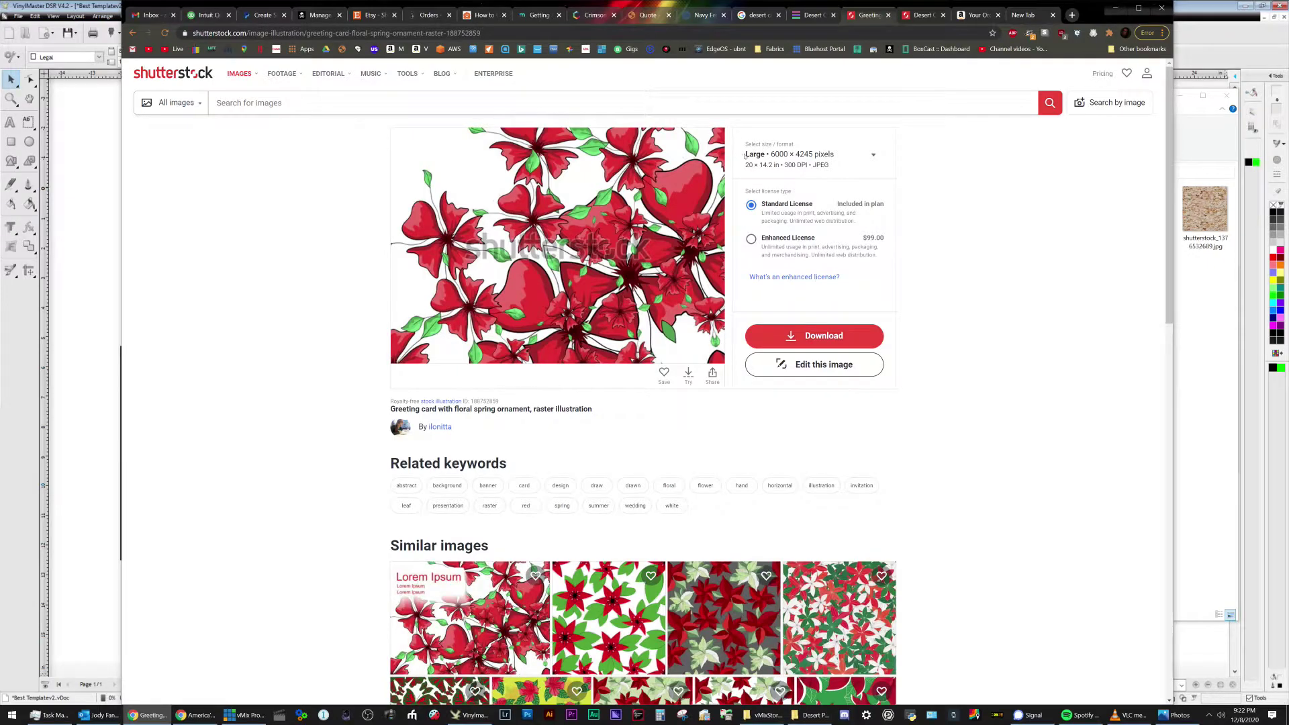
# Check the floral illustration's size options and download its free try-out version.
pyautogui.click(831, 164)
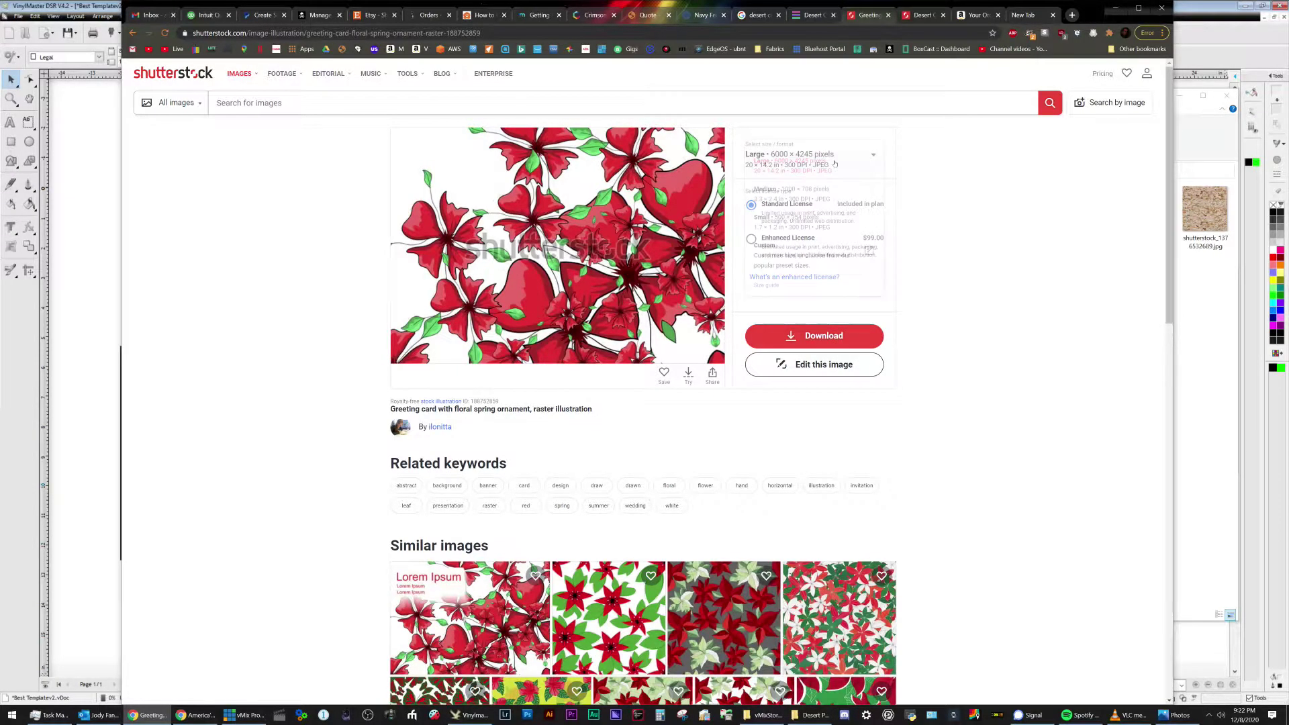
pyautogui.click(948, 186)
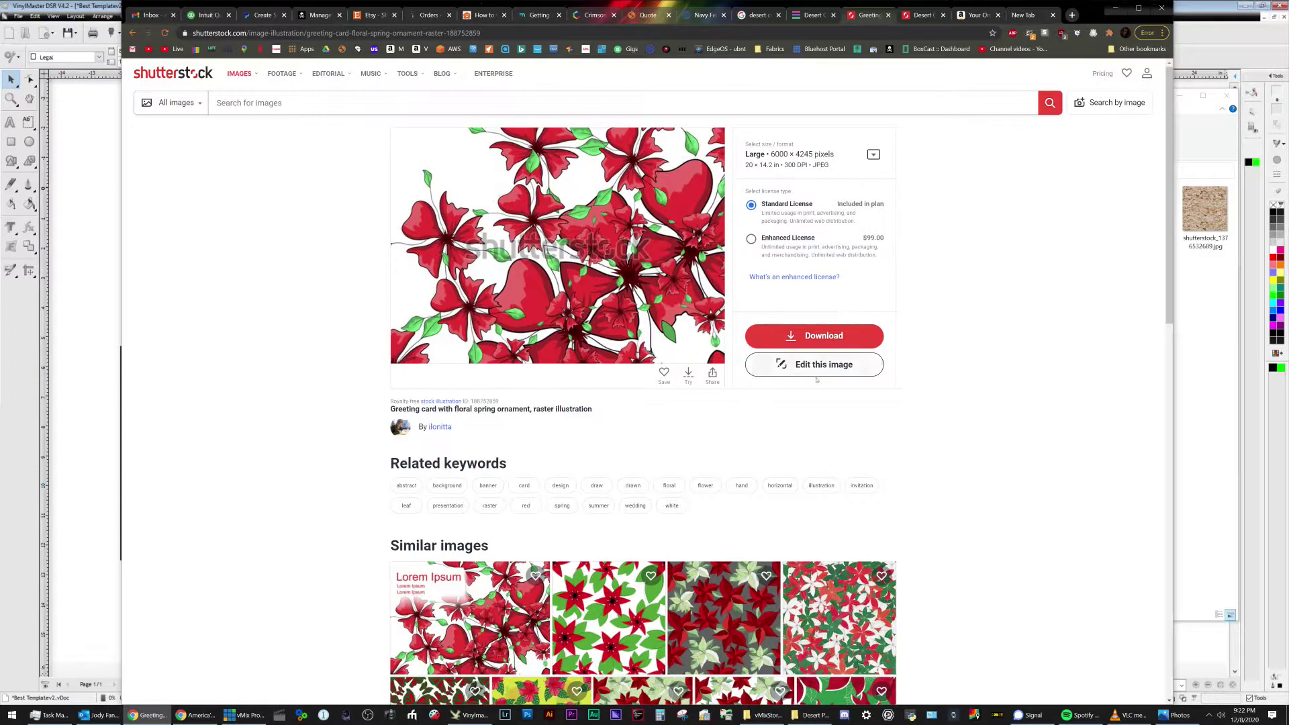
pyautogui.click(688, 377)
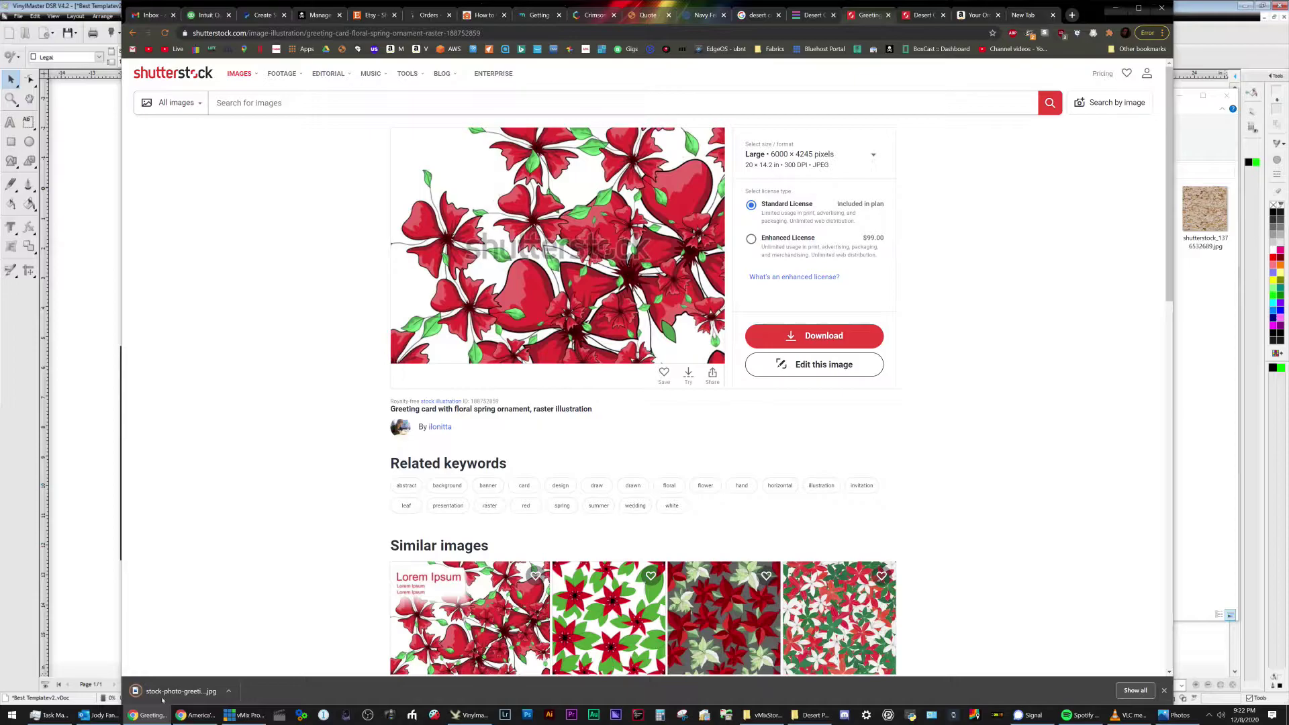
# Import the downloaded floral image into VinylMaster, scale it to about 9.69 by 7.51 in and place it over the template's fabric half.
pyautogui.moveTo(168, 696); pyautogui.dragTo(840, 305)
pyautogui.moveTo(920, 366); pyautogui.dragTo(1116, 591)
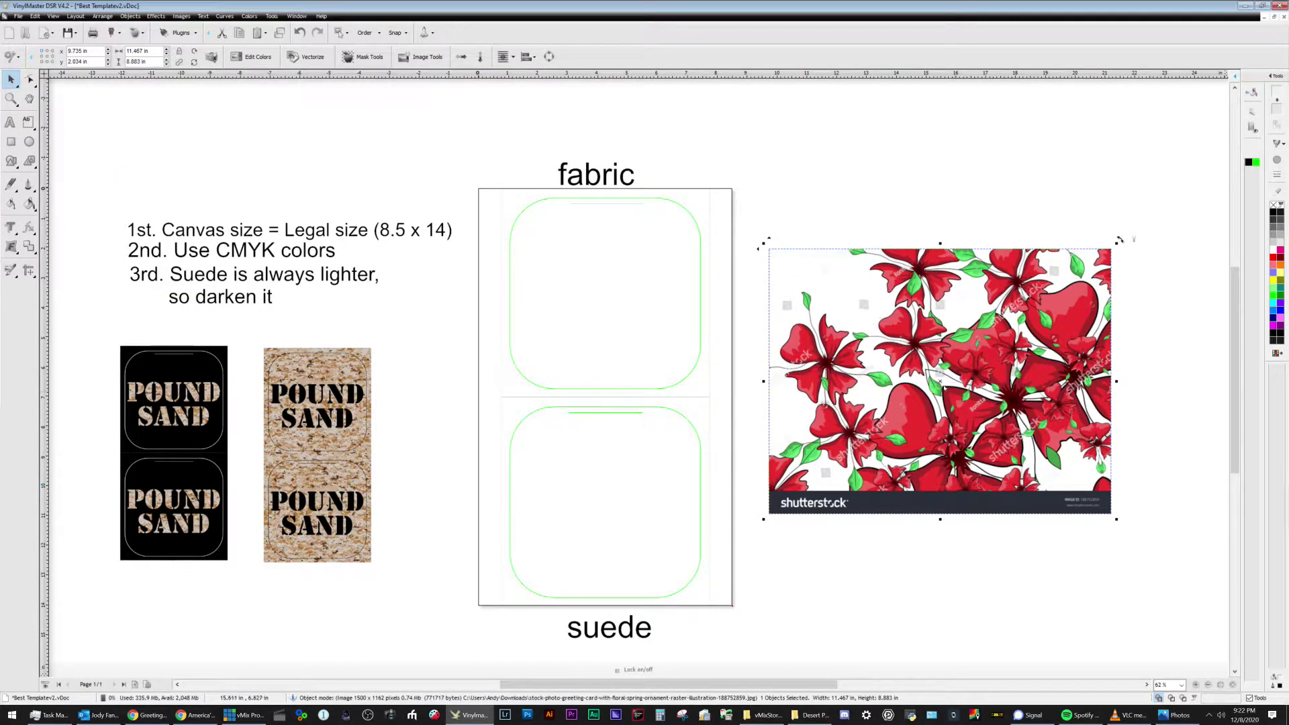
pyautogui.moveTo(943, 387); pyautogui.dragTo(616, 322)
pyautogui.moveTo(790, 455); pyautogui.dragTo(733, 399)
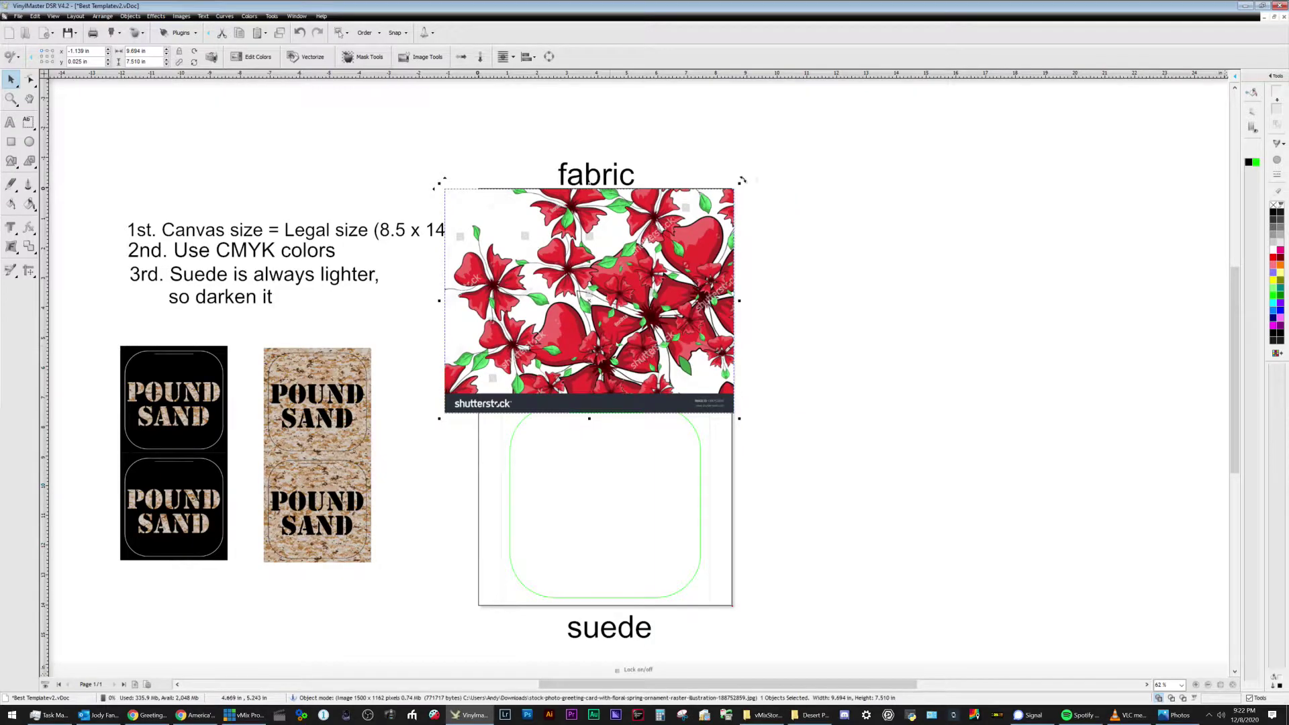
pyautogui.moveTo(633, 358); pyautogui.dragTo(643, 359)
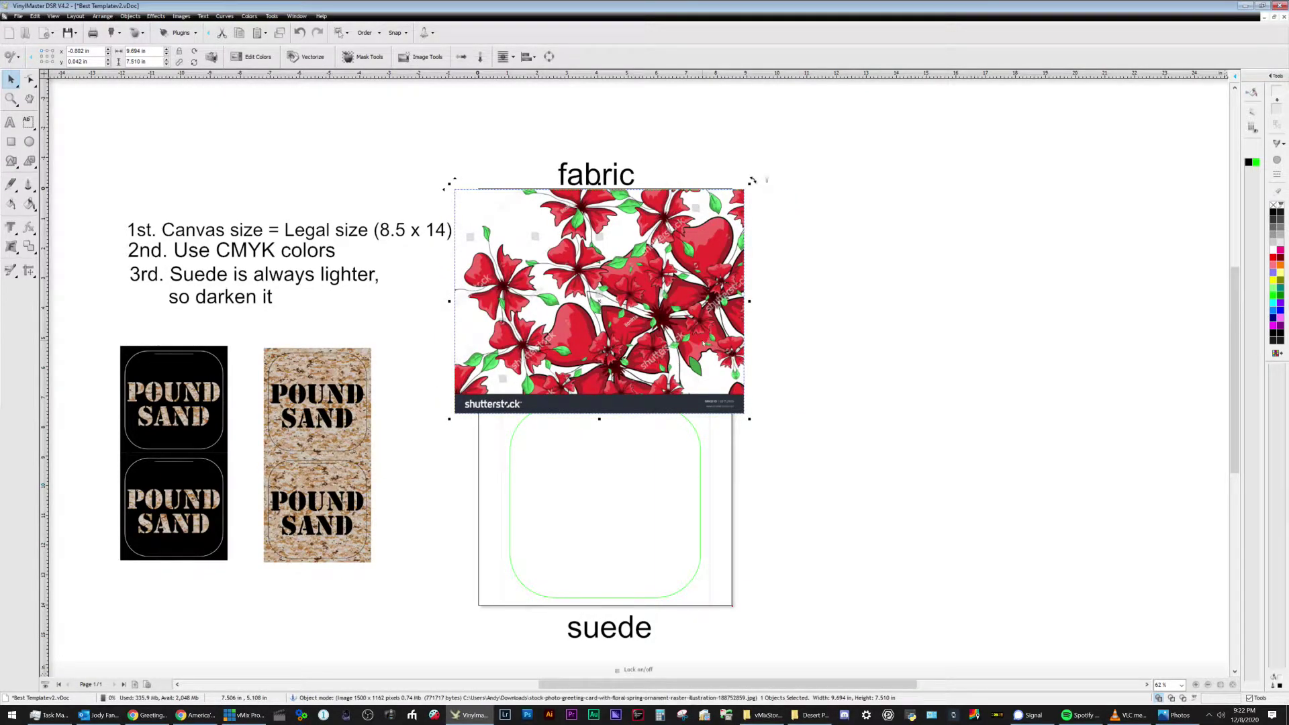
# Inspect the watermarks on the floral image up close and delete the image.
pyautogui.scroll(8, 623, 319)
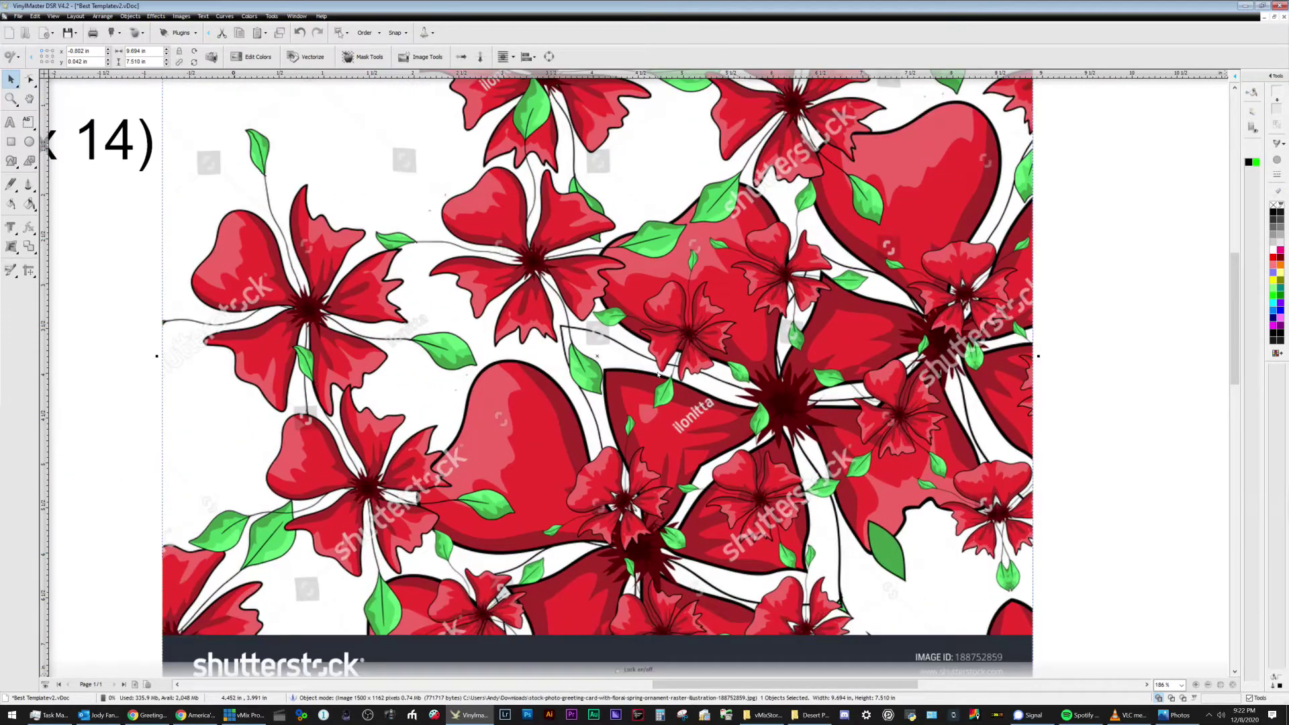
pyautogui.scroll(-3, 669, 412)
pyautogui.scroll(-3, 592, 398)
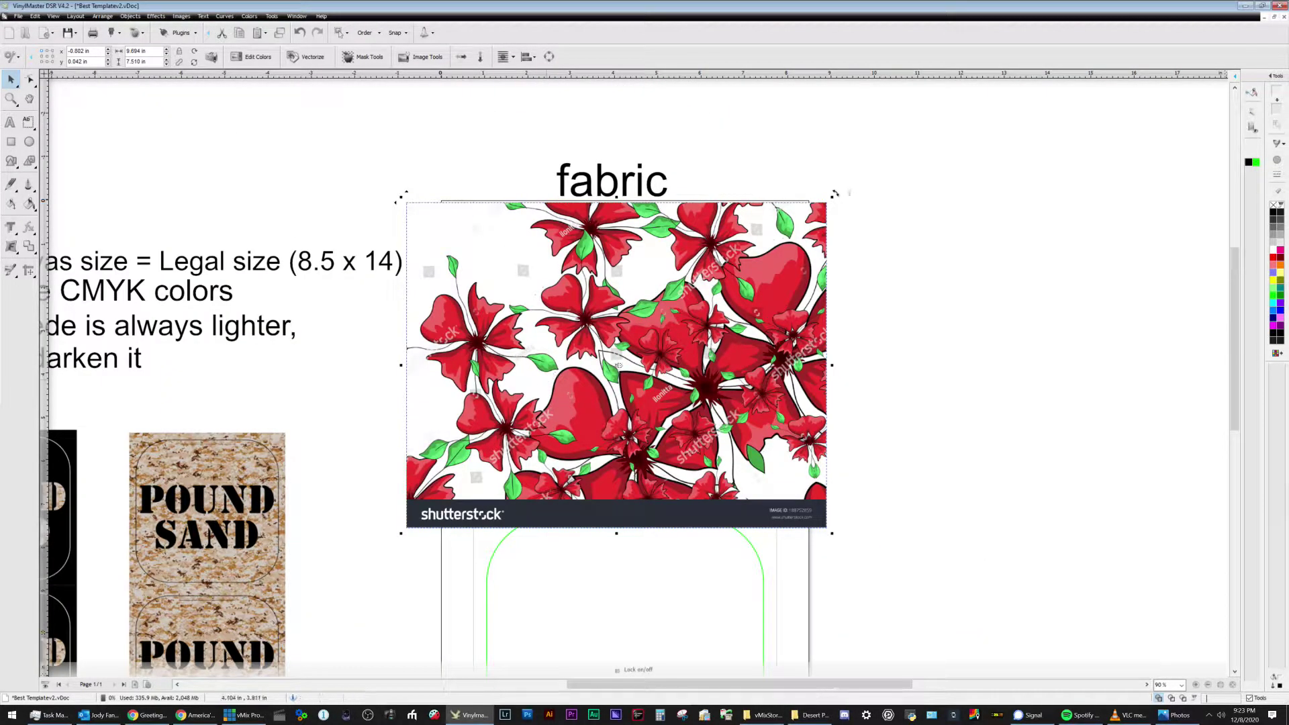
pyautogui.scroll(-2, 616, 365)
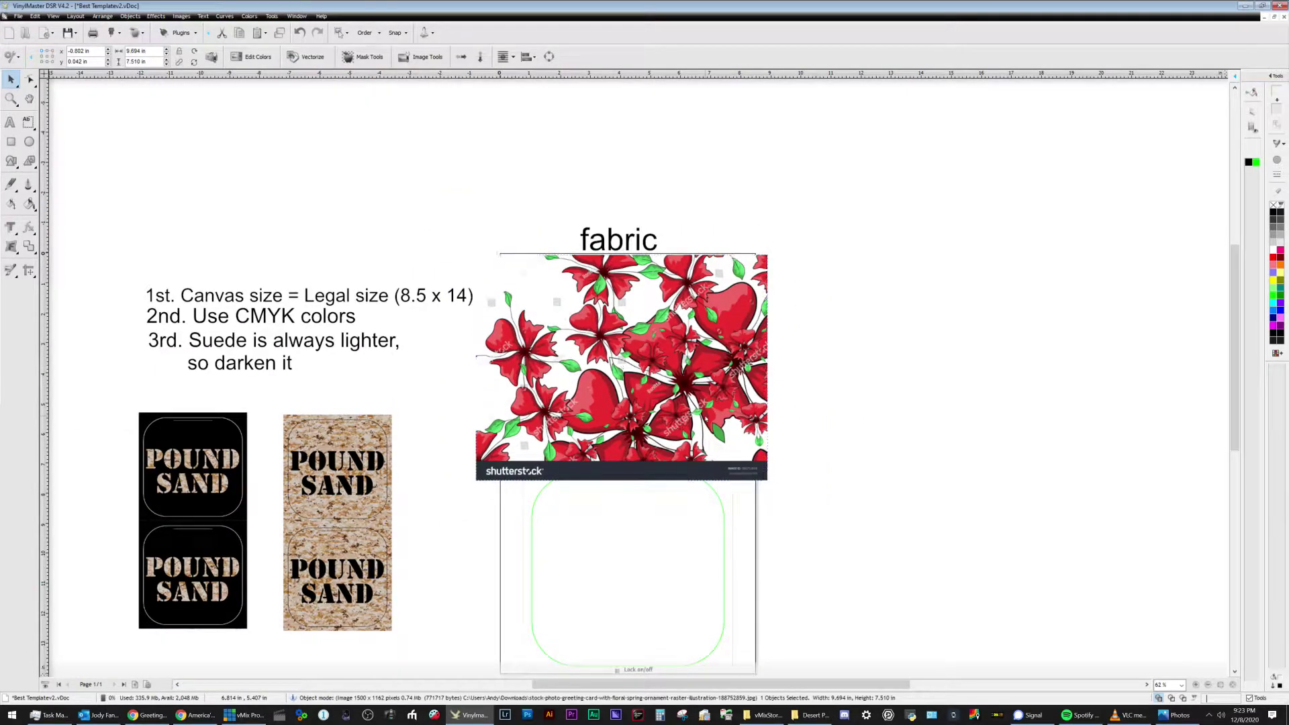
pyautogui.press('Delete')
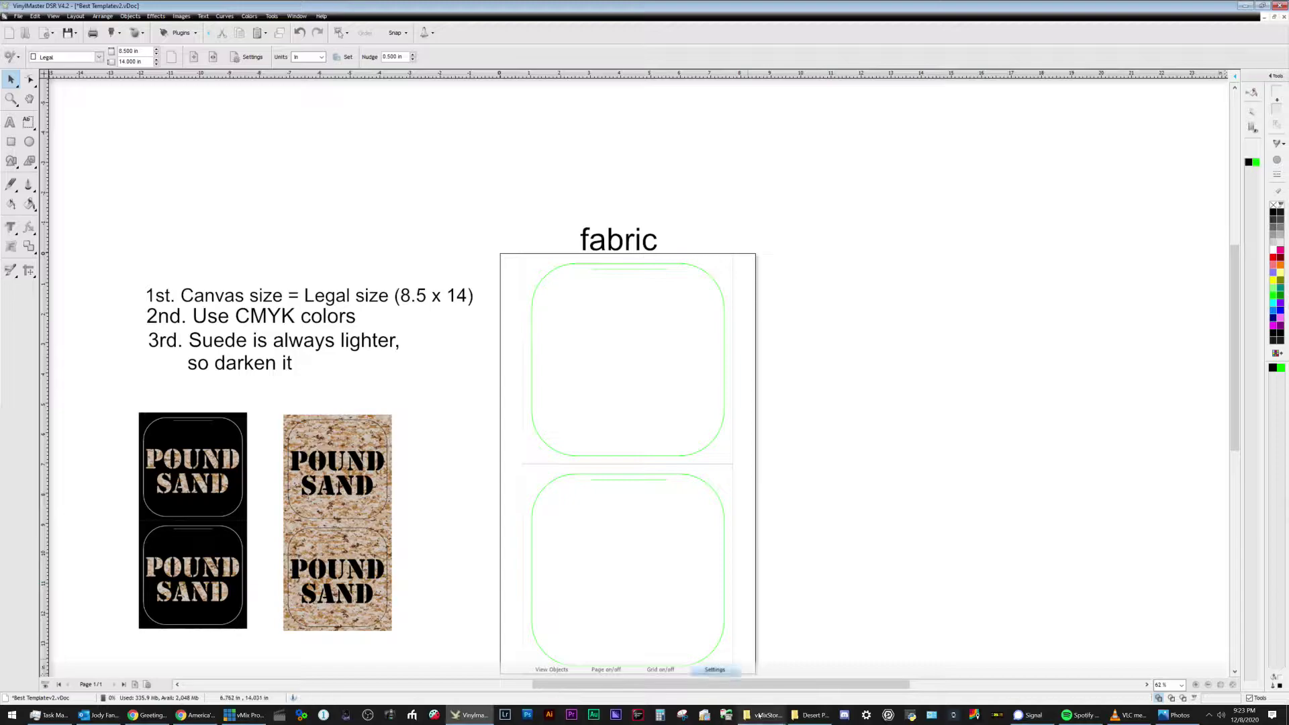
# Import shutterstock_1376532689.jpg from the Desert Pound Sand folder and move it to the empty area beside the template.
pyautogui.click(810, 715)
pyautogui.click(1145, 212)
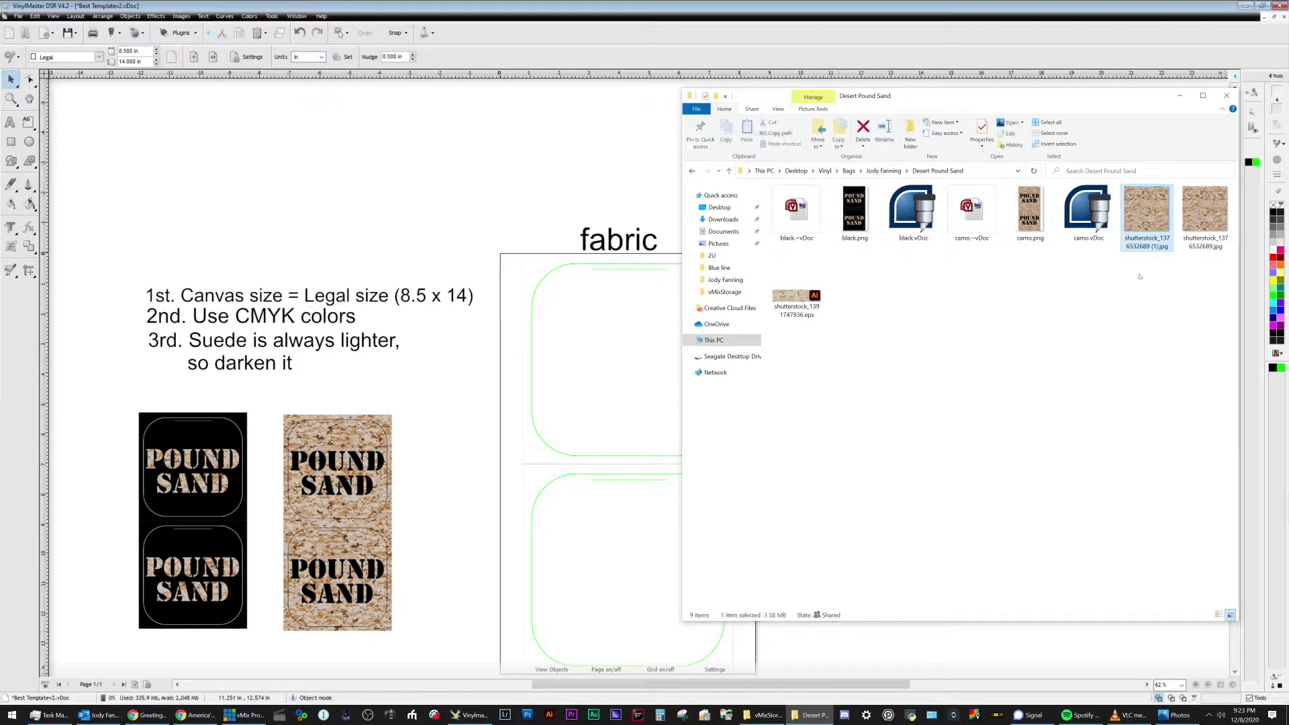
pyautogui.click(1202, 239)
pyautogui.moveTo(1204, 215); pyautogui.dragTo(435, 190)
pyautogui.click(466, 239)
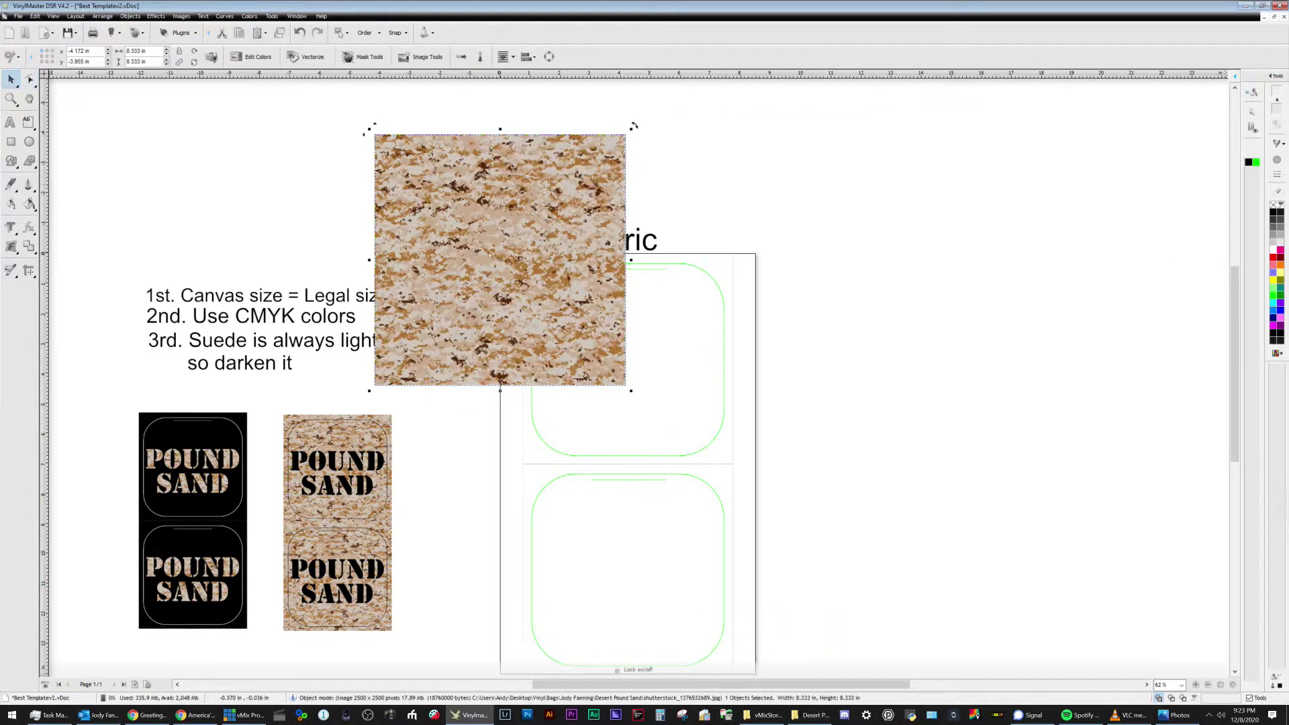
pyautogui.moveTo(466, 238); pyautogui.dragTo(849, 262)
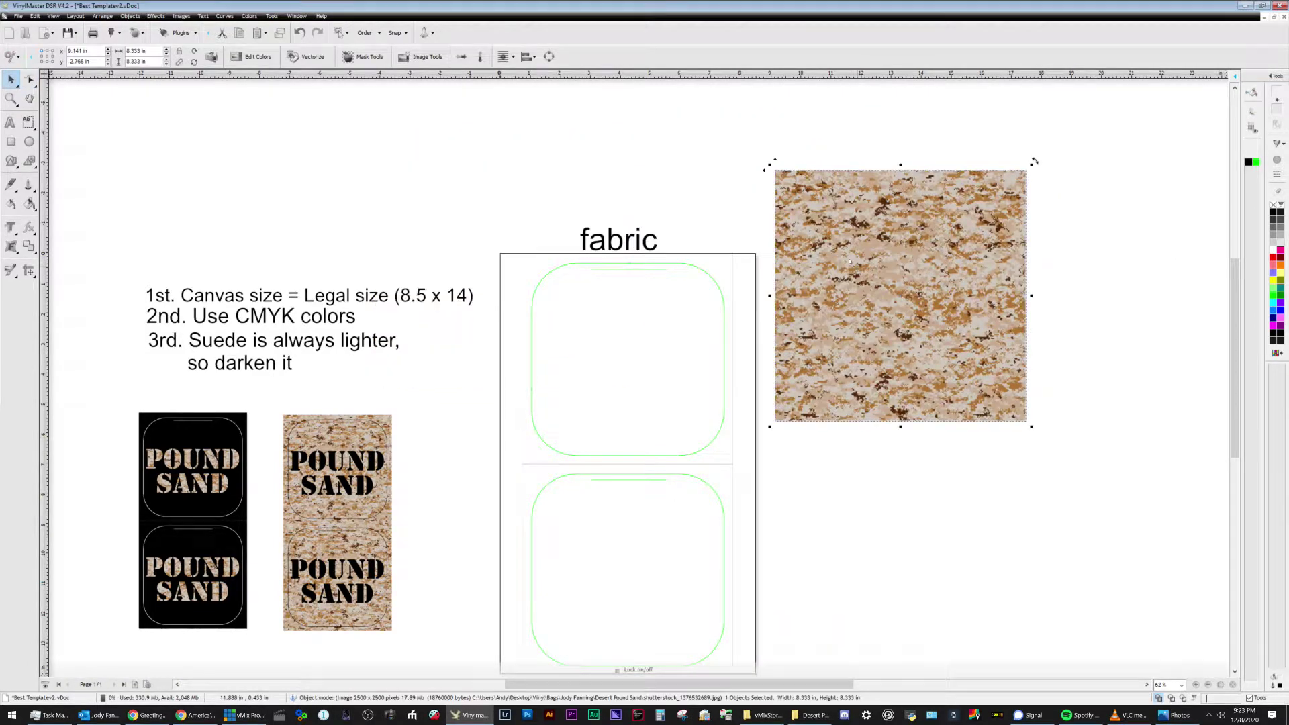
# Set the camo image's size to 7 by 7 in, trying 5 in before returning to 7 in.
pyautogui.doubleClick(137, 51)
pyautogui.write('7')
pyautogui.press('Return')
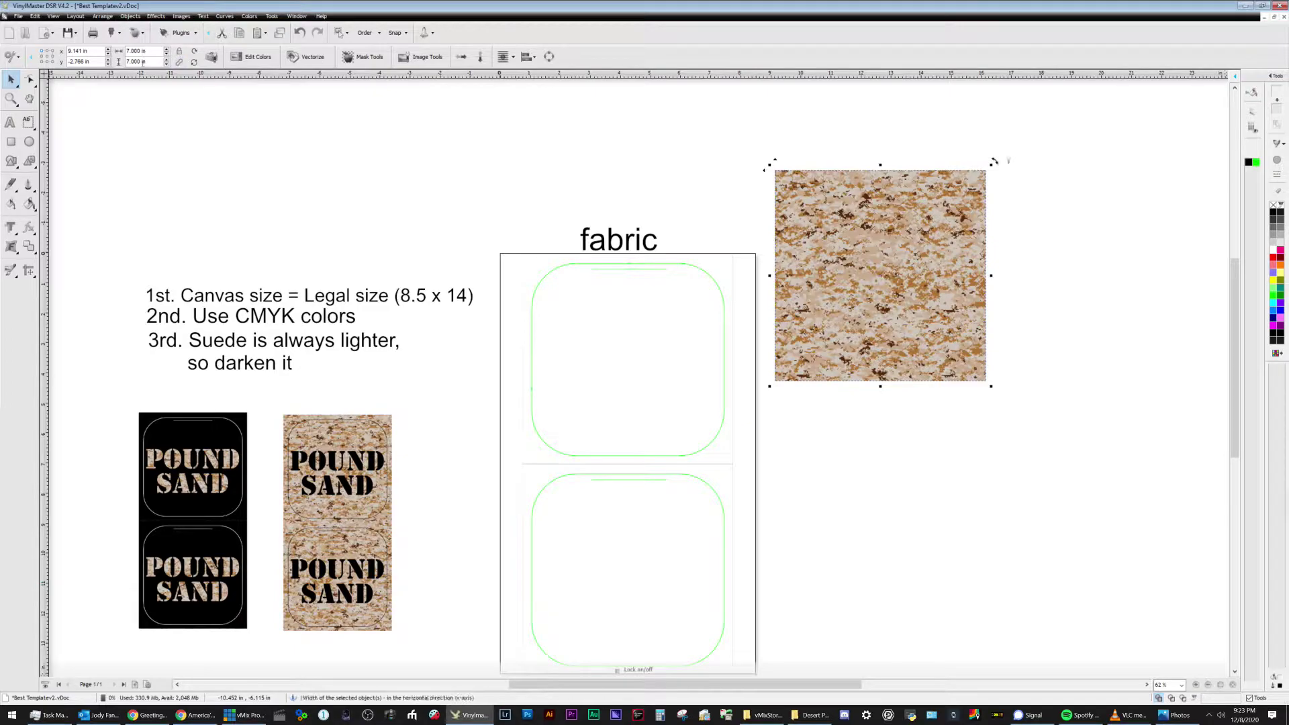
pyautogui.click(137, 51)
pyautogui.write('5')
pyautogui.press('Return')
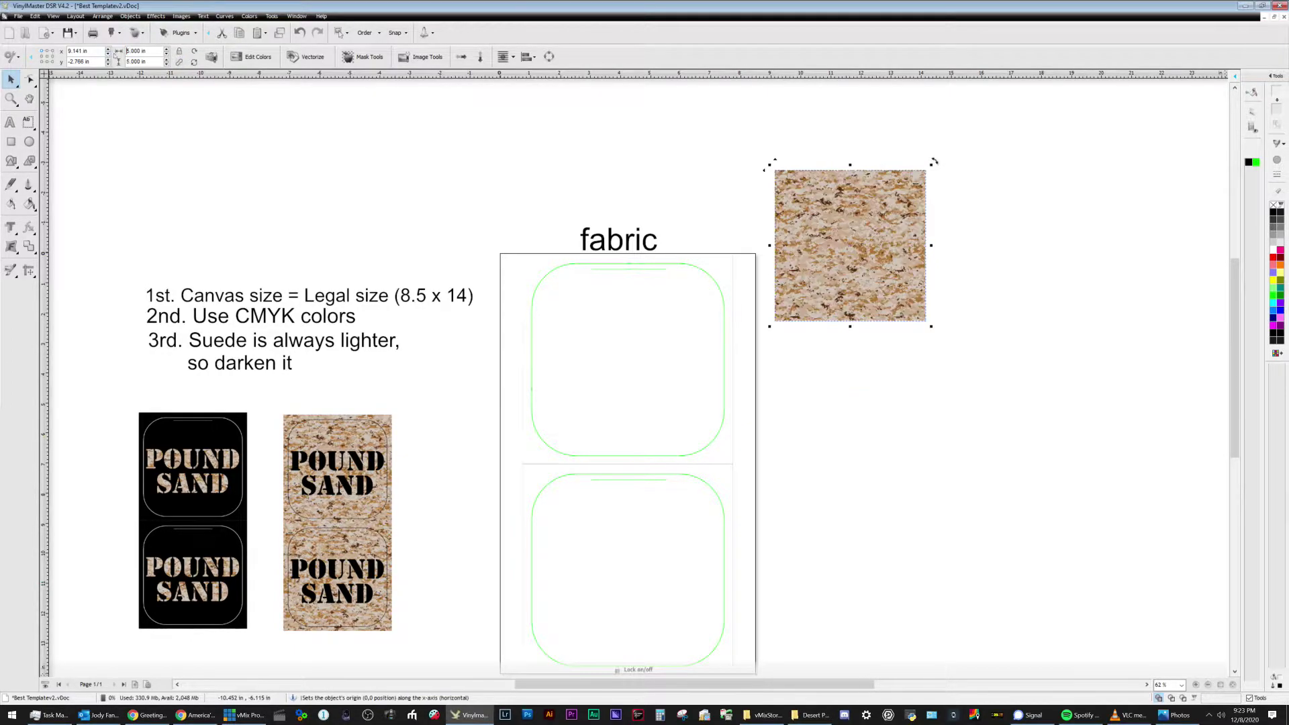
pyautogui.write('7')
pyautogui.press('Return')
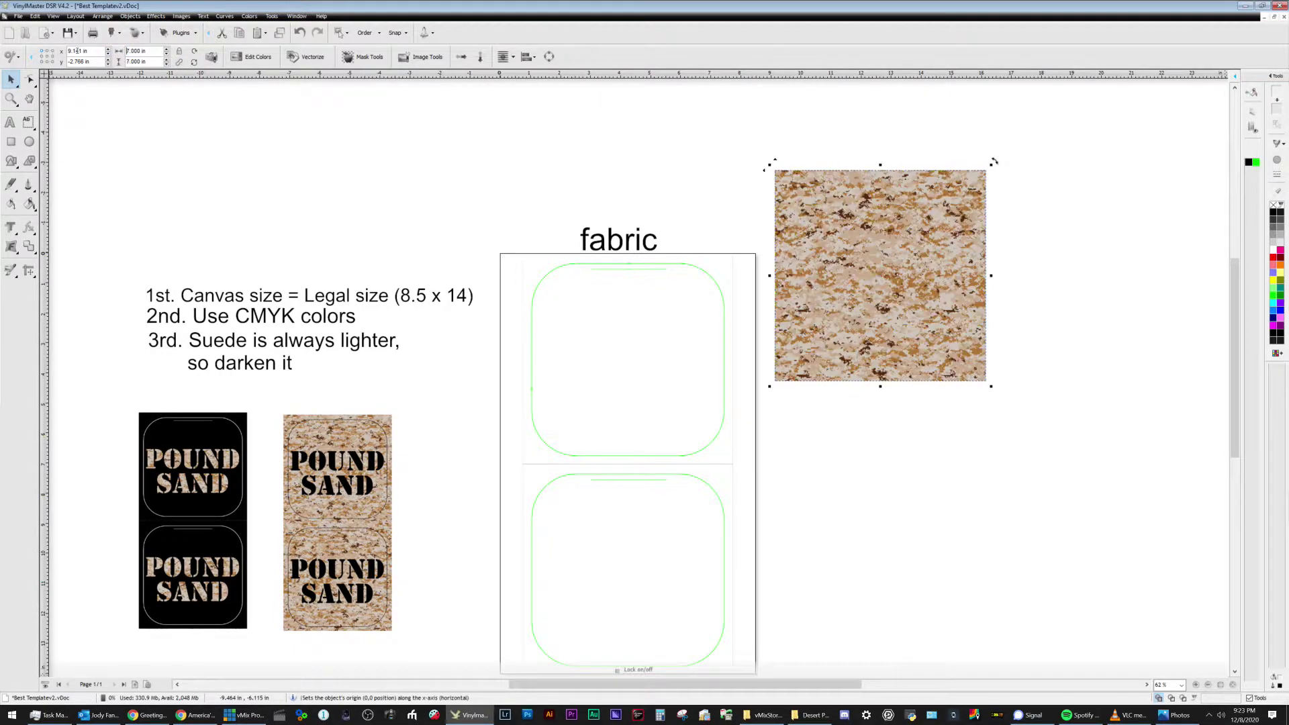
# Move the camo image onto the template's fabric half and align it to the page's horizontal center and top edge.
pyautogui.moveTo(896, 266); pyautogui.dragTo(644, 348)
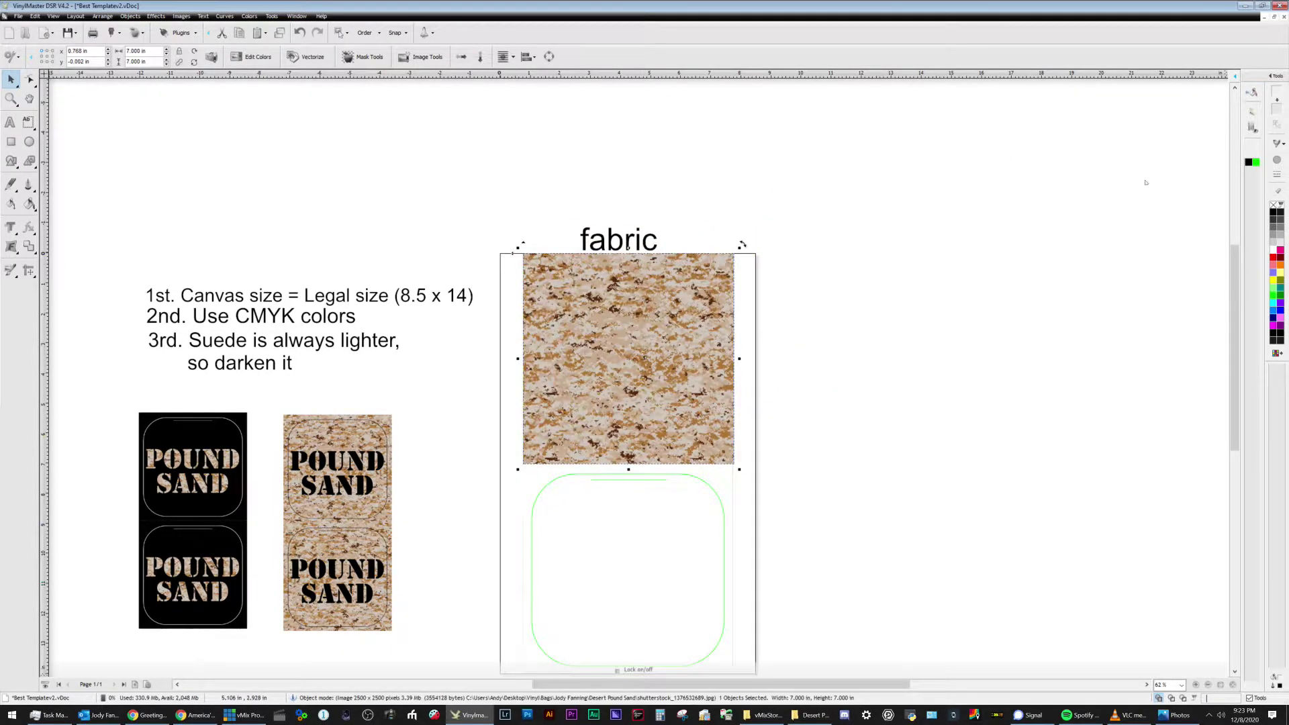
pyautogui.click(1252, 92)
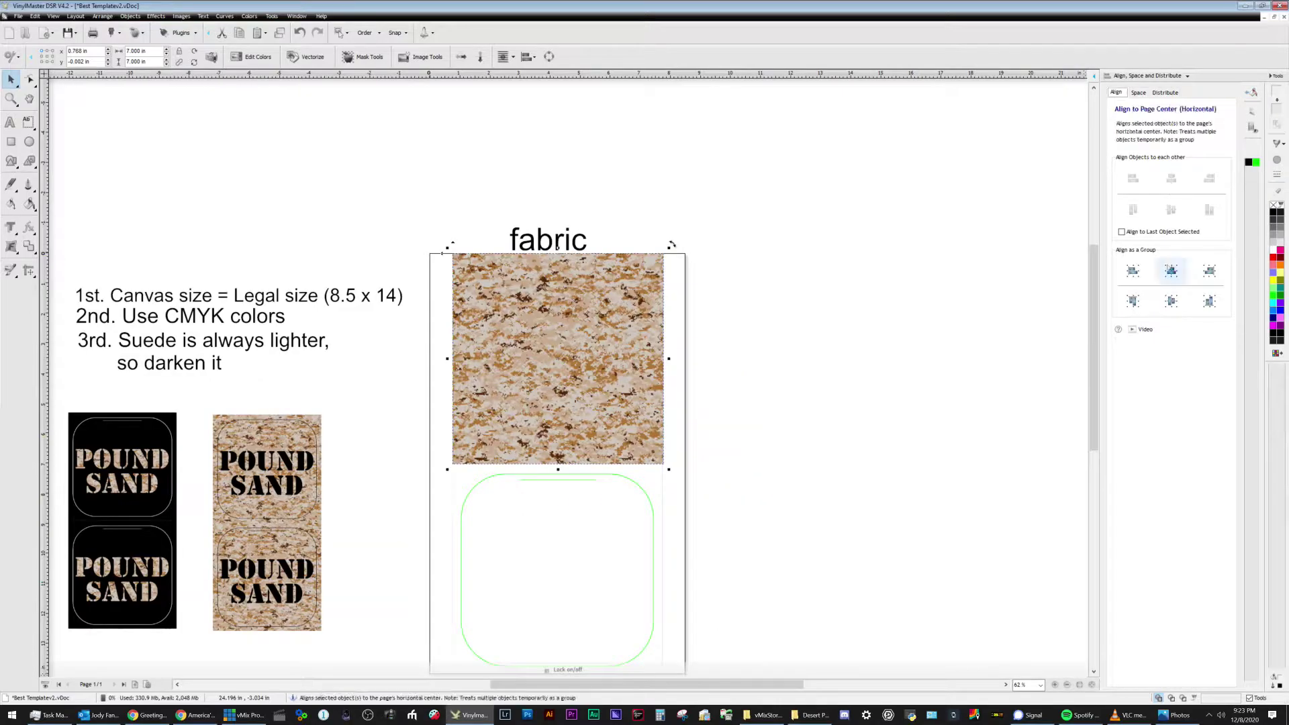
pyautogui.click(568, 376)
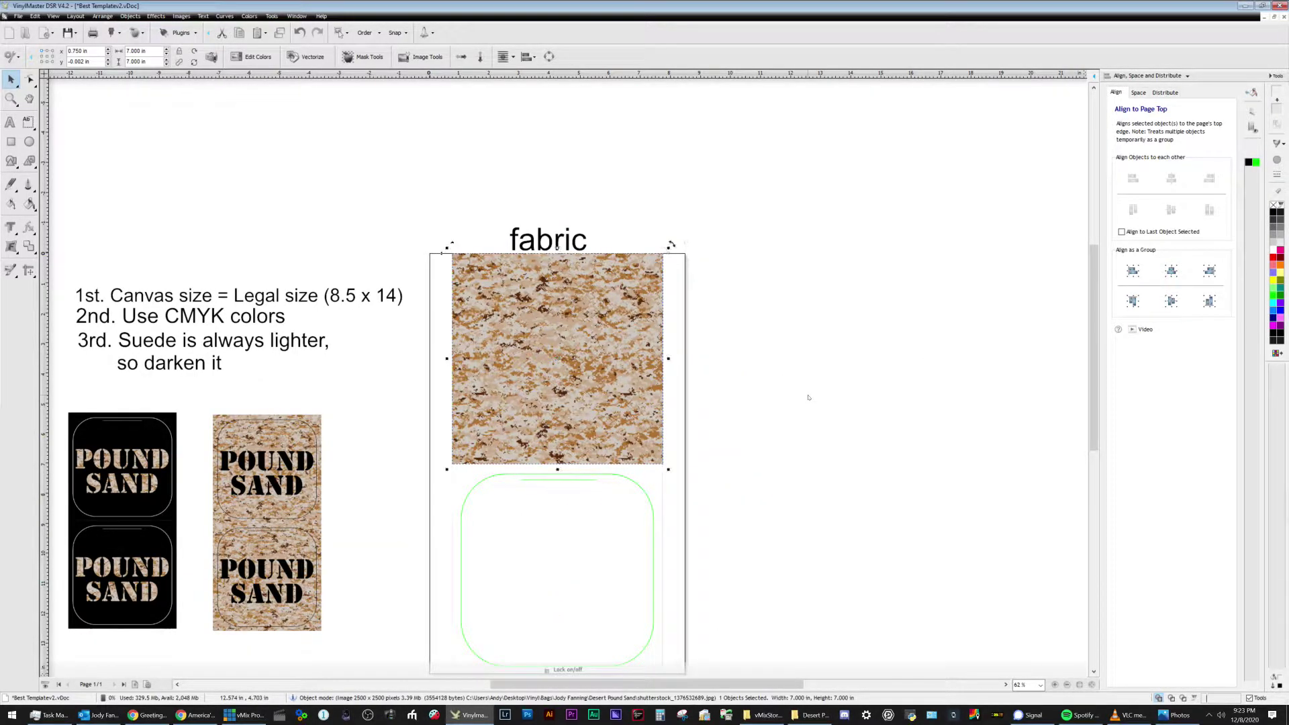
# Duplicate the camo image and move the copy straight down to cover the template's suede half.
pyautogui.press('Down')
pyautogui.press('Down')
pyautogui.press('Down')
pyautogui.press('Down')
pyautogui.press('Down')
pyautogui.press('Down')
pyautogui.press('Down')
pyautogui.press('Down')
pyautogui.press('Down')
pyautogui.press('Down')
pyautogui.press('Down')
pyautogui.press('Down')
pyautogui.press('Down')
pyautogui.press('Down')
pyautogui.press('Down')
pyautogui.press('Down')
pyautogui.press('Down')
pyautogui.press('Down')
pyautogui.press('Down')
pyautogui.press('Down')
pyautogui.press('Down')
pyautogui.press('Down')
pyautogui.press('Down')
pyautogui.press('Down')
pyautogui.press('Down')
pyautogui.press('Down')
pyautogui.press('Down')
pyautogui.press('Down')
pyautogui.press('Down')
pyautogui.press('Down')
pyautogui.press('Down')
pyautogui.press('Down')
pyautogui.press('Down')
pyautogui.press('Down')
pyautogui.press('Down')
pyautogui.press('Down')
pyautogui.press('Down')
pyautogui.press('Down')
pyautogui.press('Down')
pyautogui.press('Down')
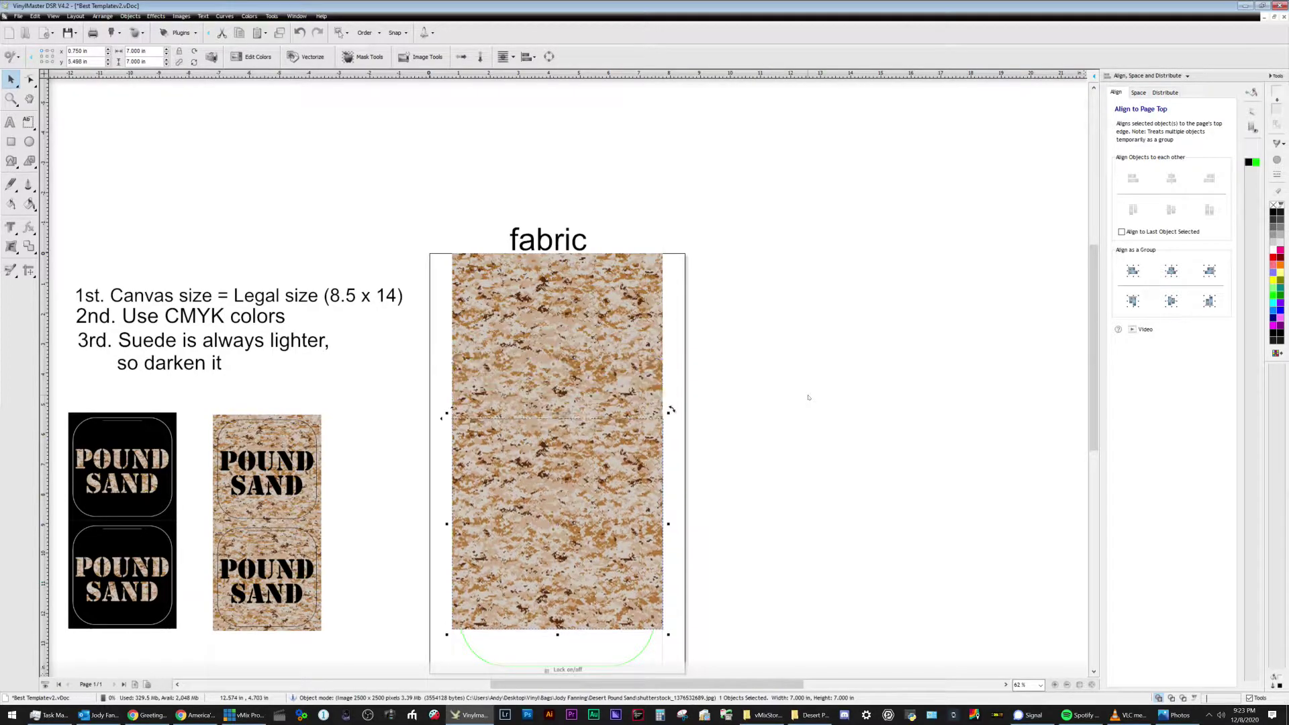
pyautogui.click(862, 401)
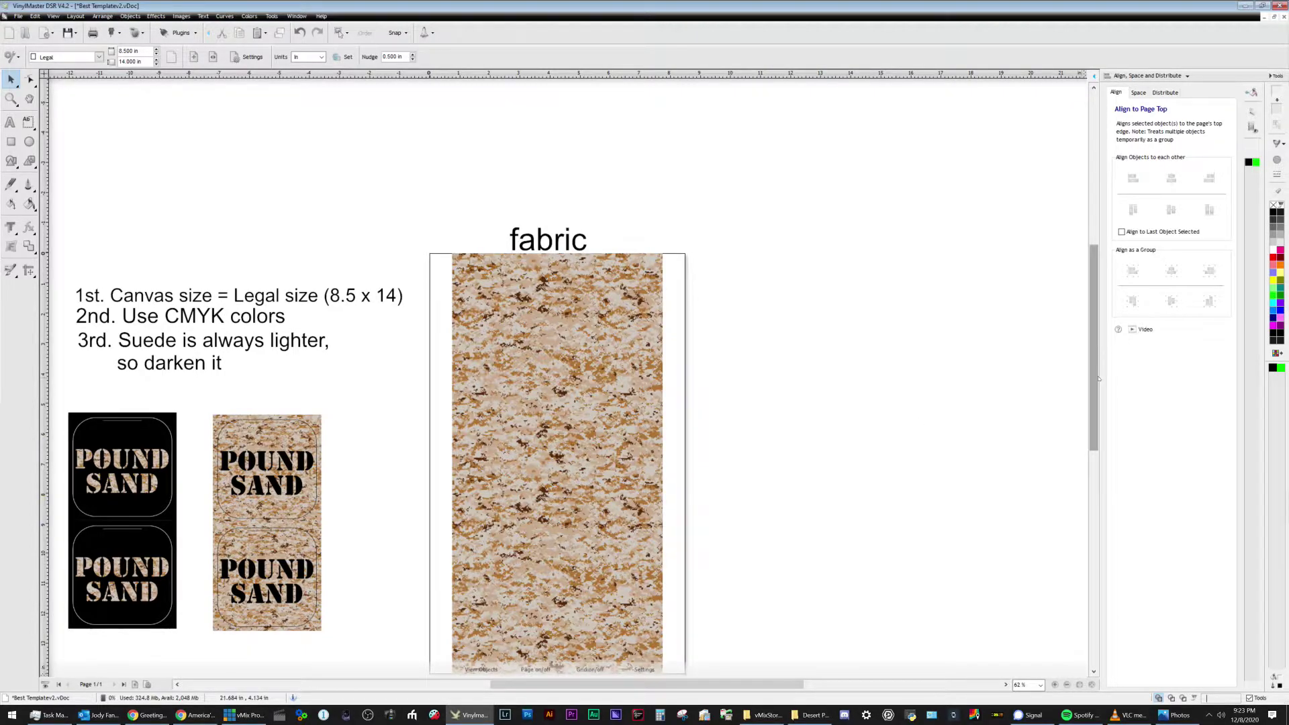
# Select the camo copy on the suede half and mirror it horizontally.
pyautogui.scroll(-2, 1090, 404)
pyautogui.click(561, 348)
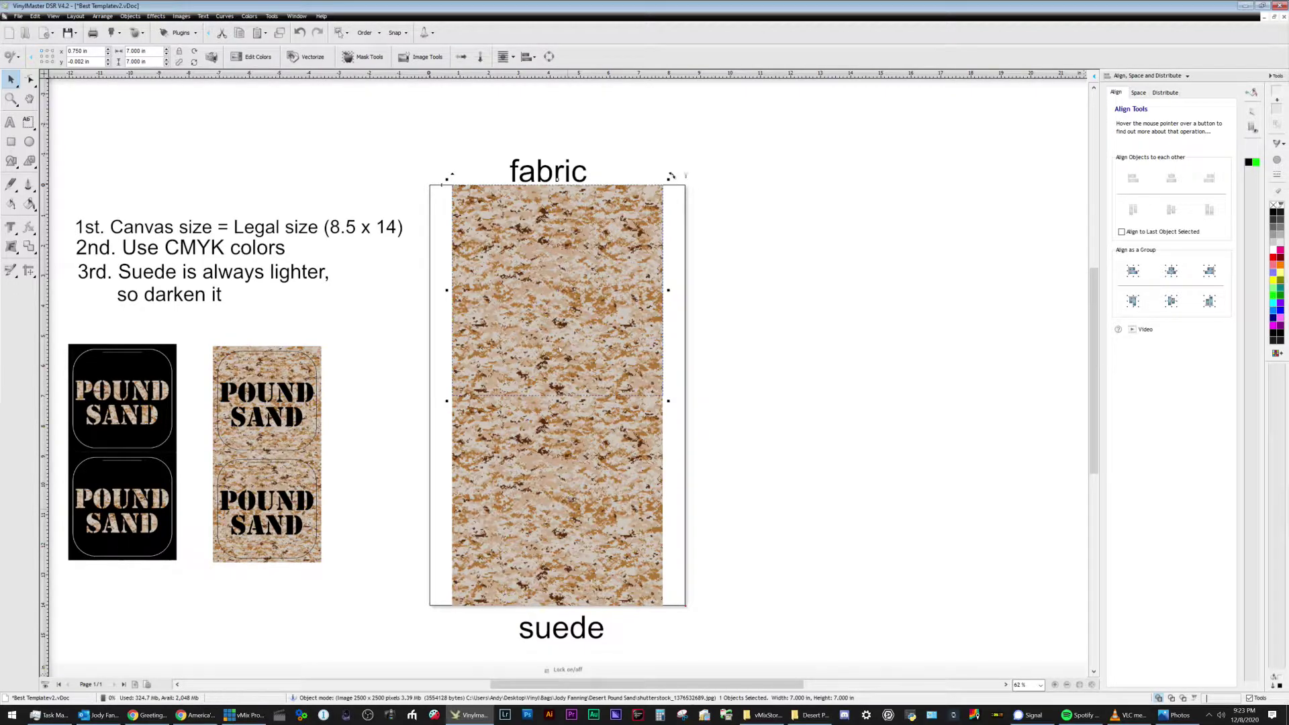
pyautogui.moveTo(548, 287); pyautogui.dragTo(561, 534)
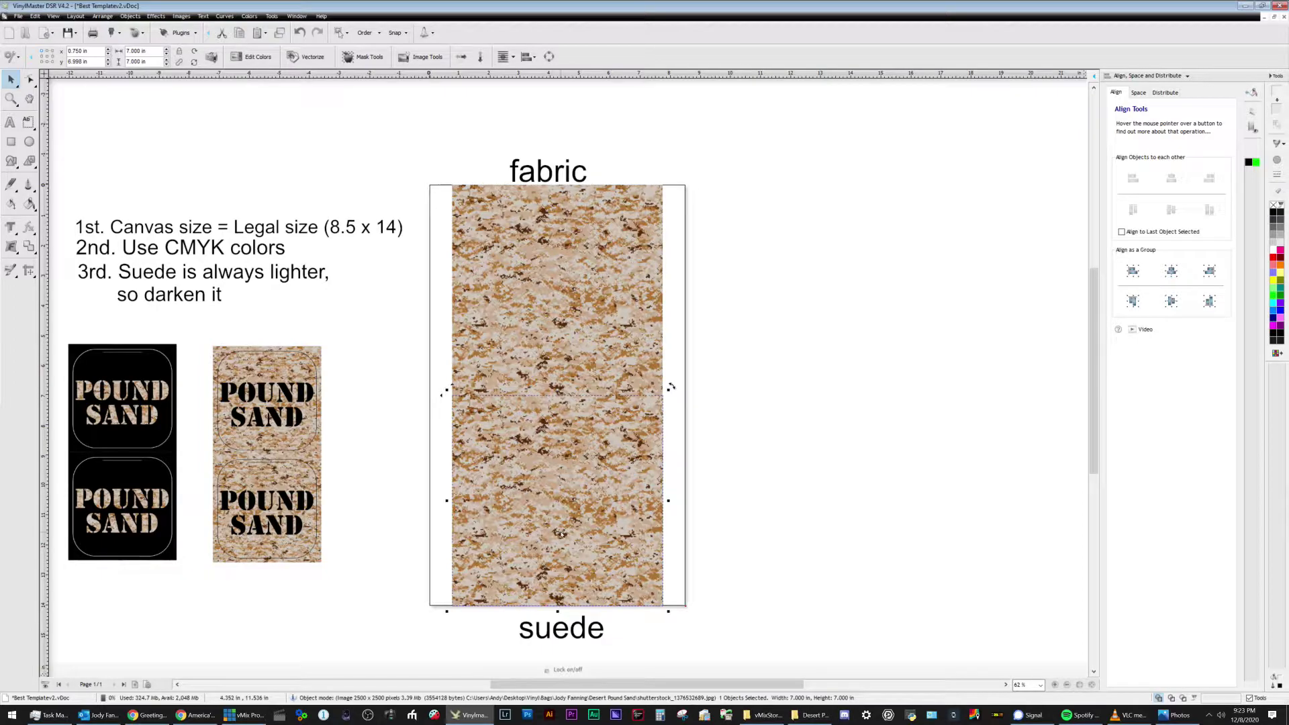
pyautogui.click(102, 15)
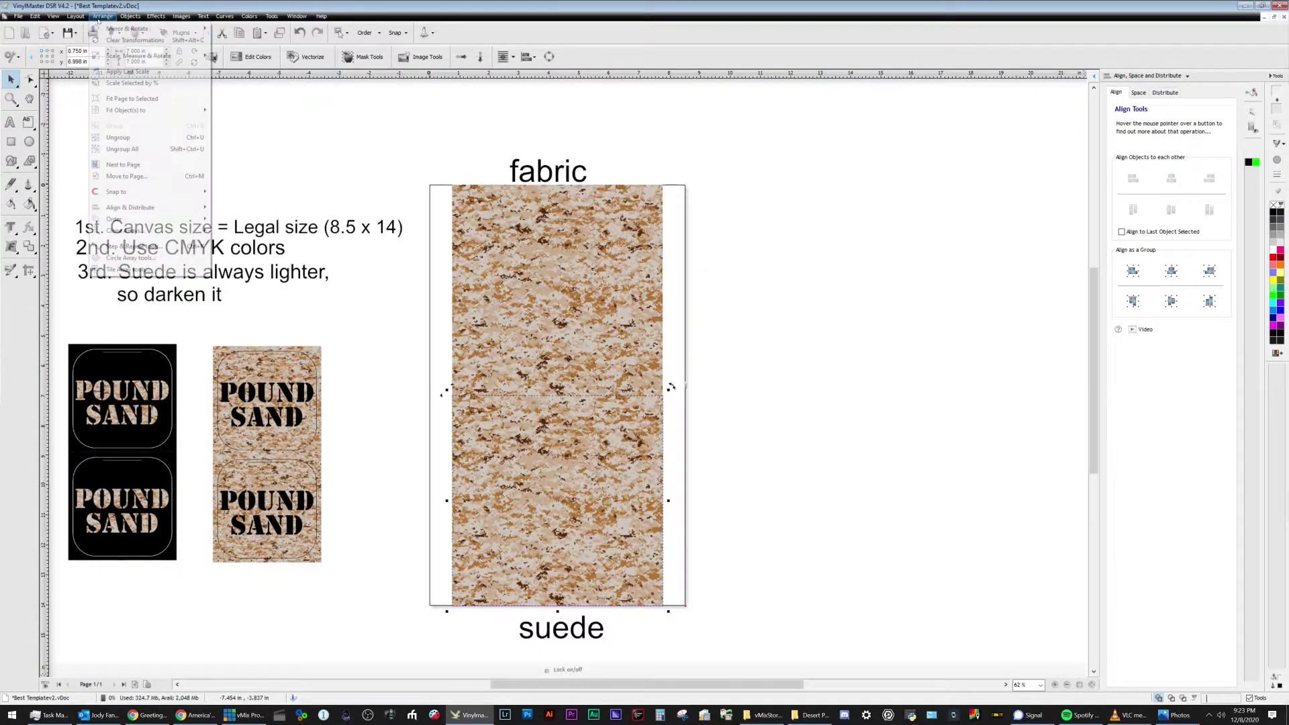
pyautogui.moveTo(110, 28)
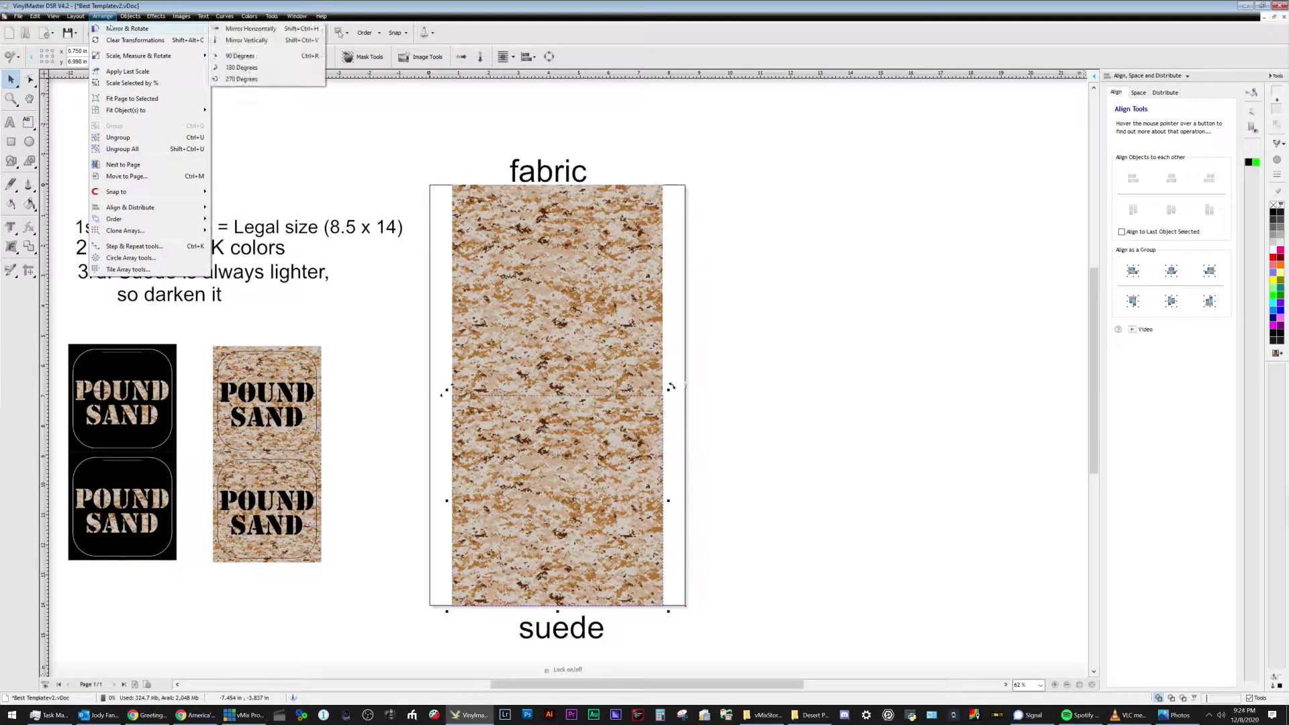
pyautogui.click(253, 30)
pyautogui.click(299, 32)
pyautogui.click(299, 33)
pyautogui.click(739, 463)
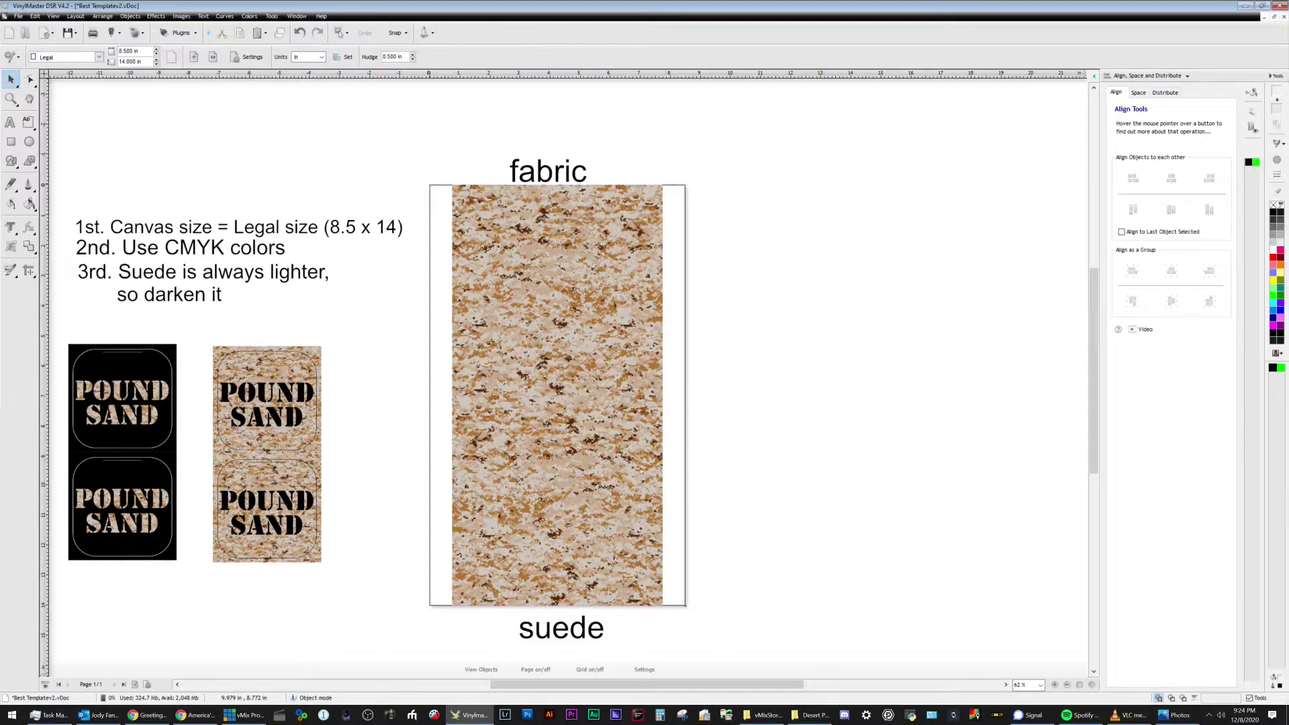
pyautogui.scroll(2, 541, 432)
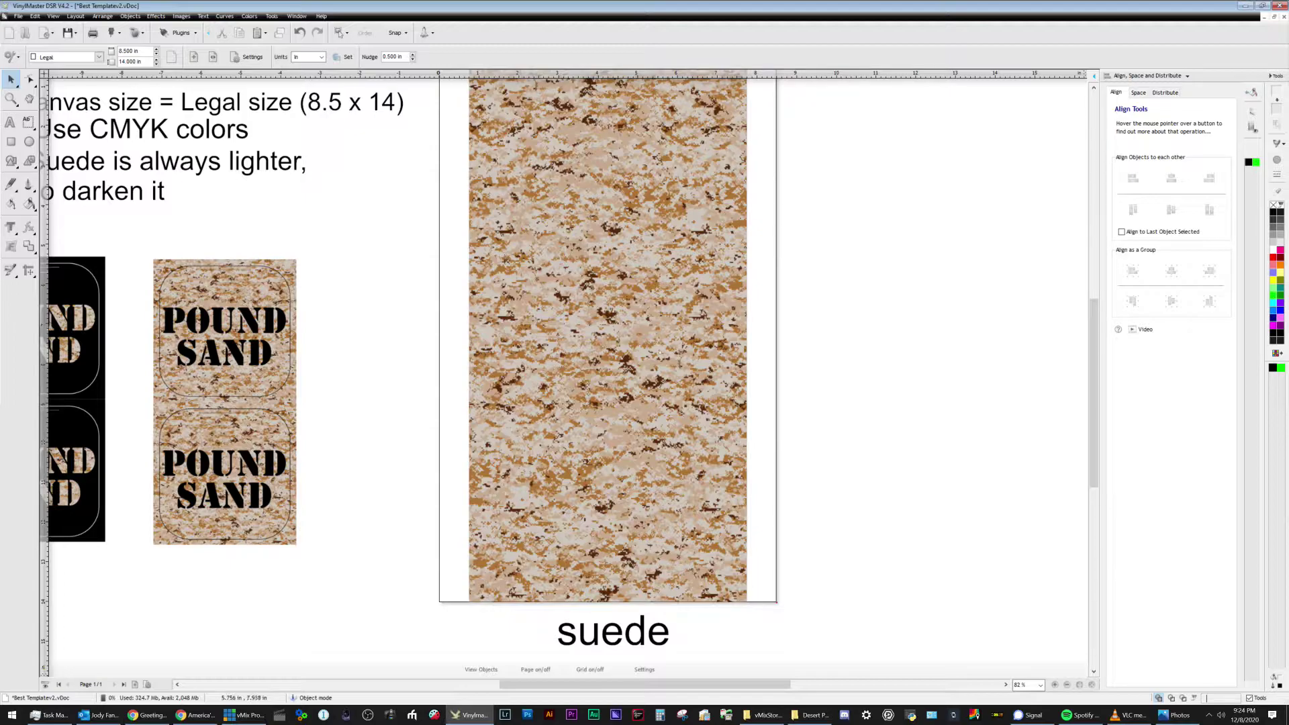
pyautogui.scroll(-1, 548, 518)
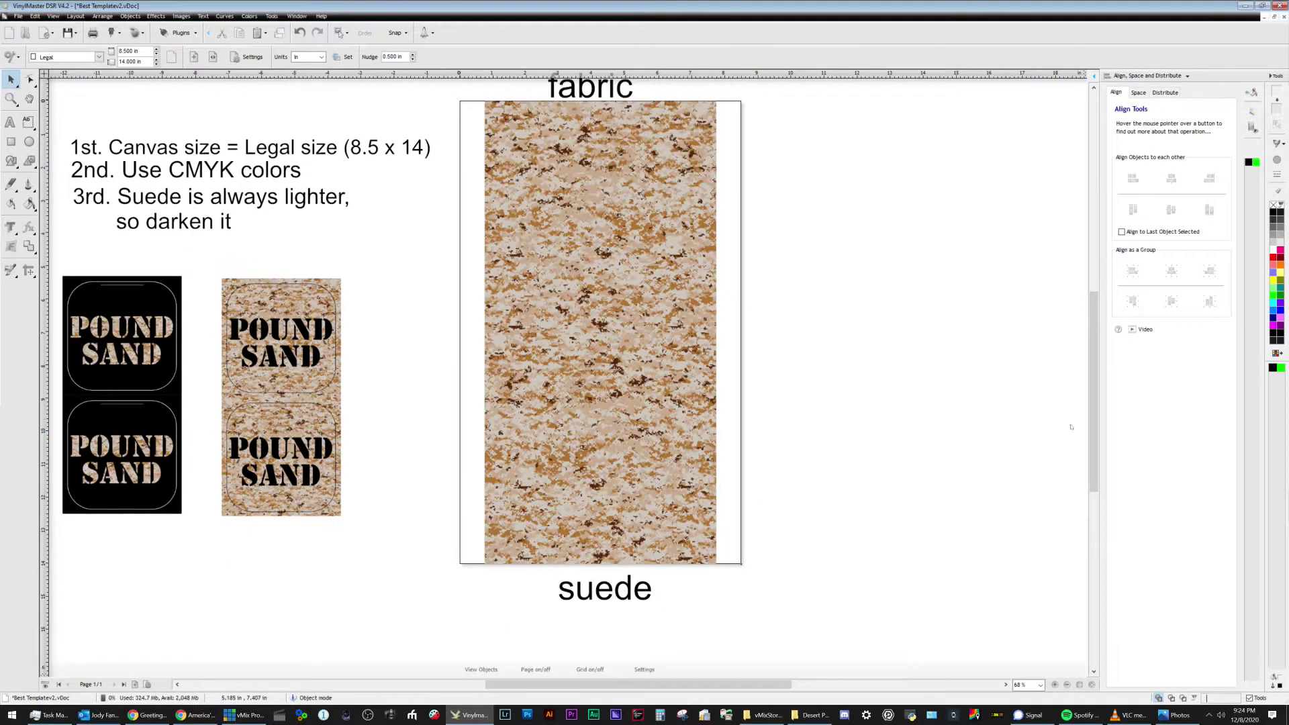
pyautogui.moveTo(1097, 412); pyautogui.dragTo(1098, 399)
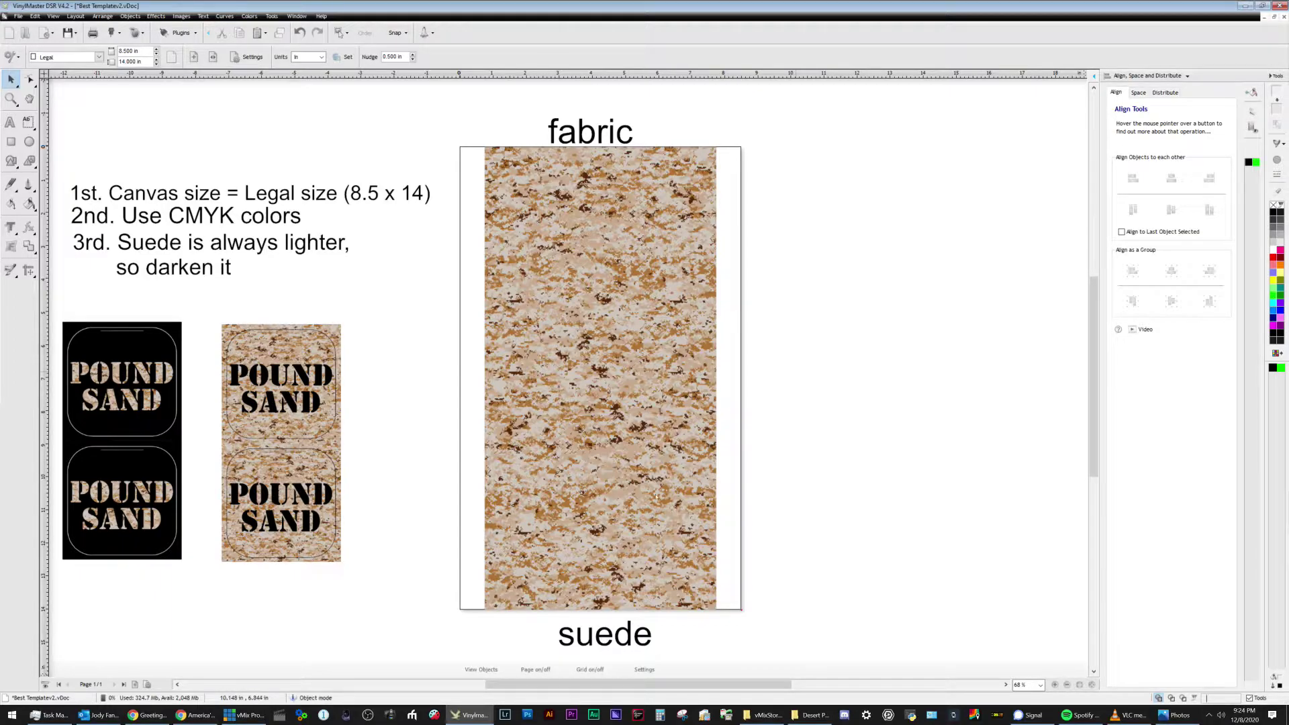
# Try moving the suede camo copy beside the fabric camo and mirroring it horizontally to compare how the edges meet.
pyautogui.moveTo(601, 509); pyautogui.dragTo(831, 280)
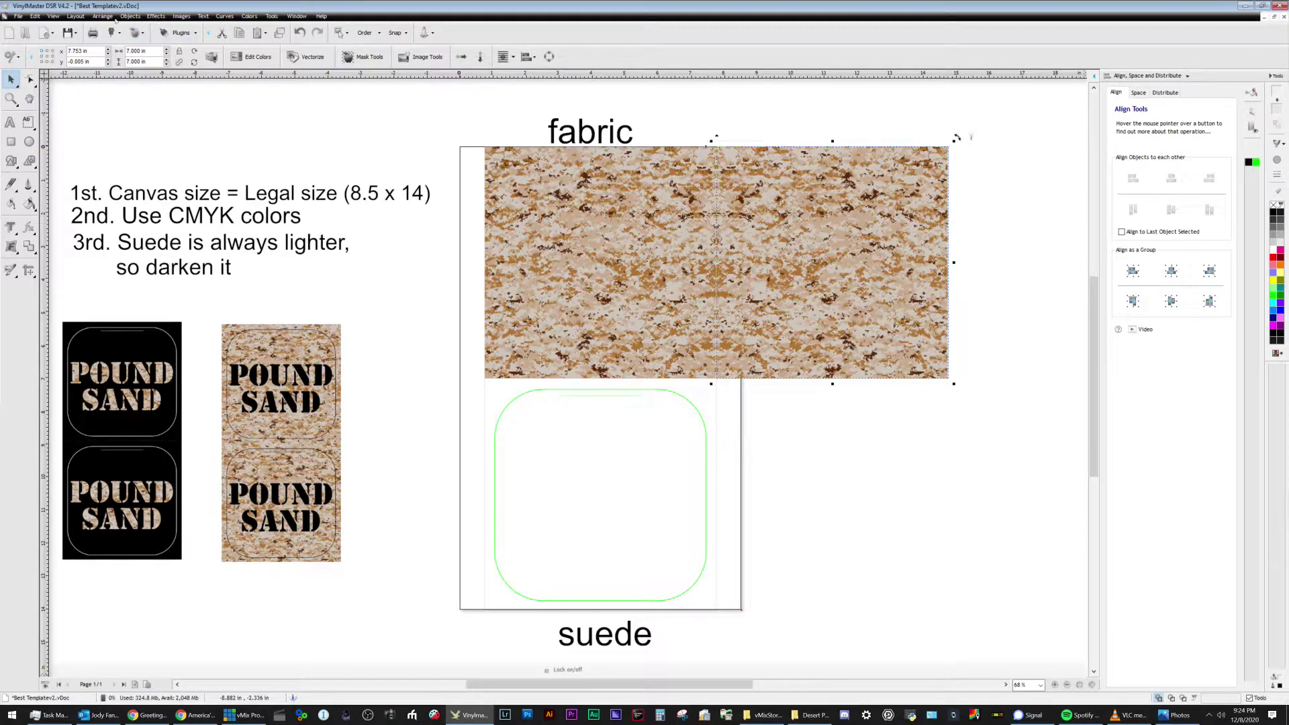
pyautogui.click(102, 17)
pyautogui.moveTo(115, 29)
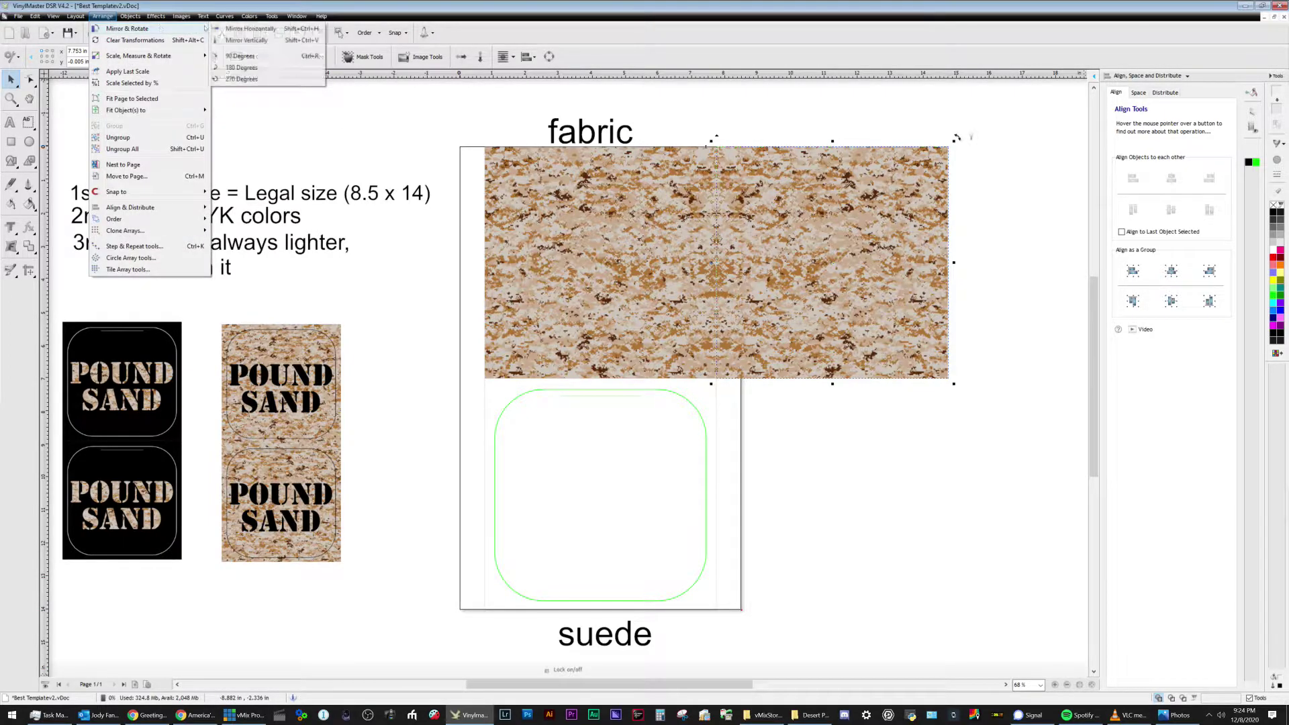
pyautogui.click(249, 30)
pyautogui.scroll(3, 721, 264)
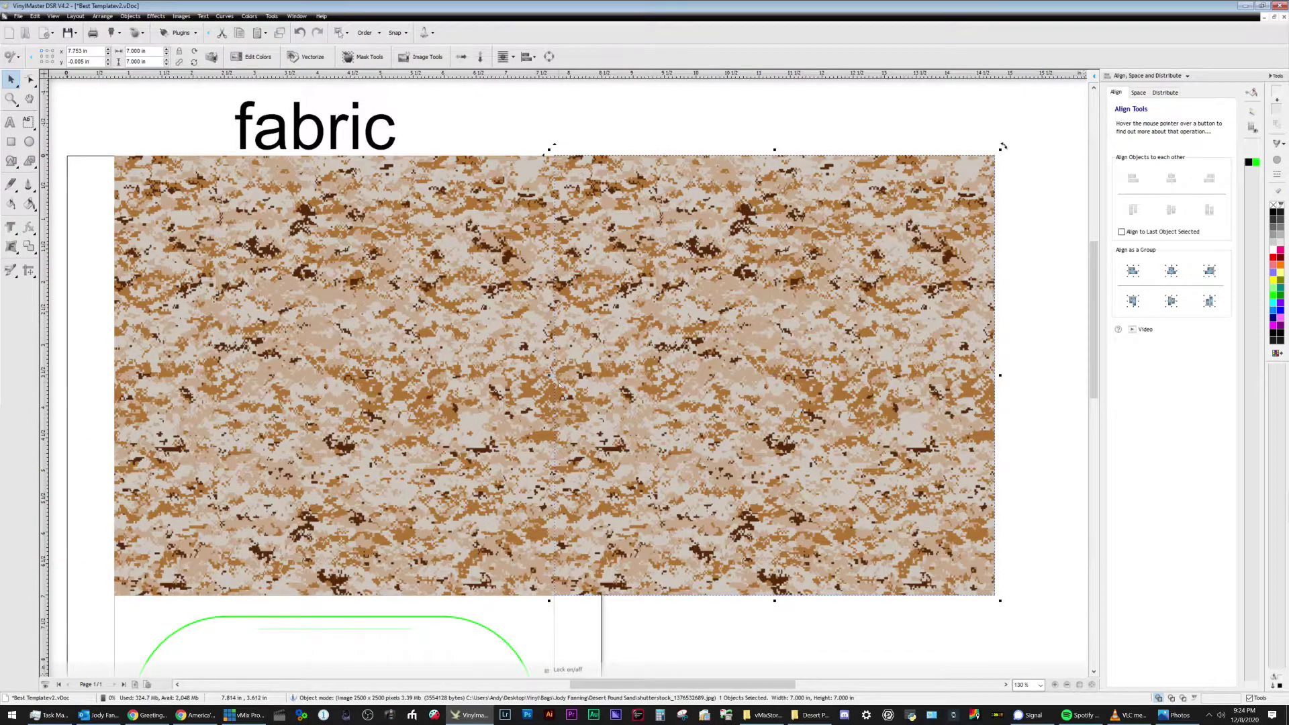
pyautogui.scroll(3, 559, 382)
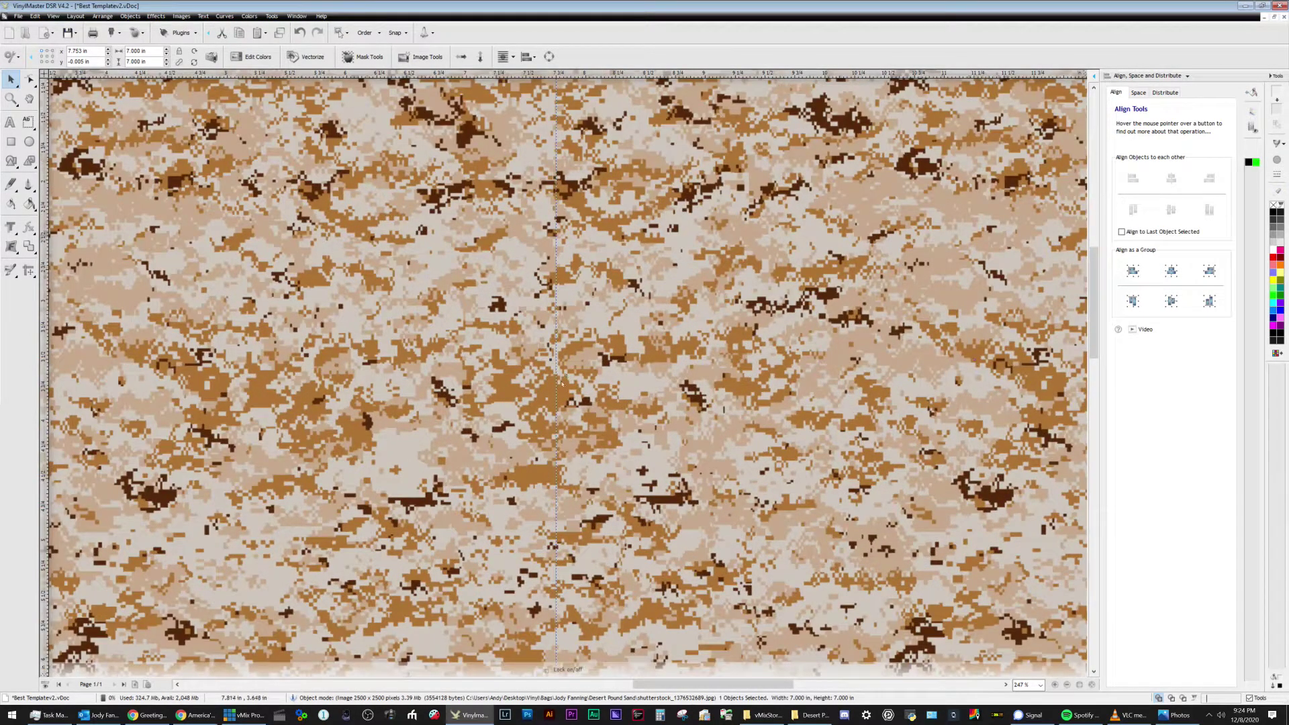
pyautogui.scroll(-5, 556, 599)
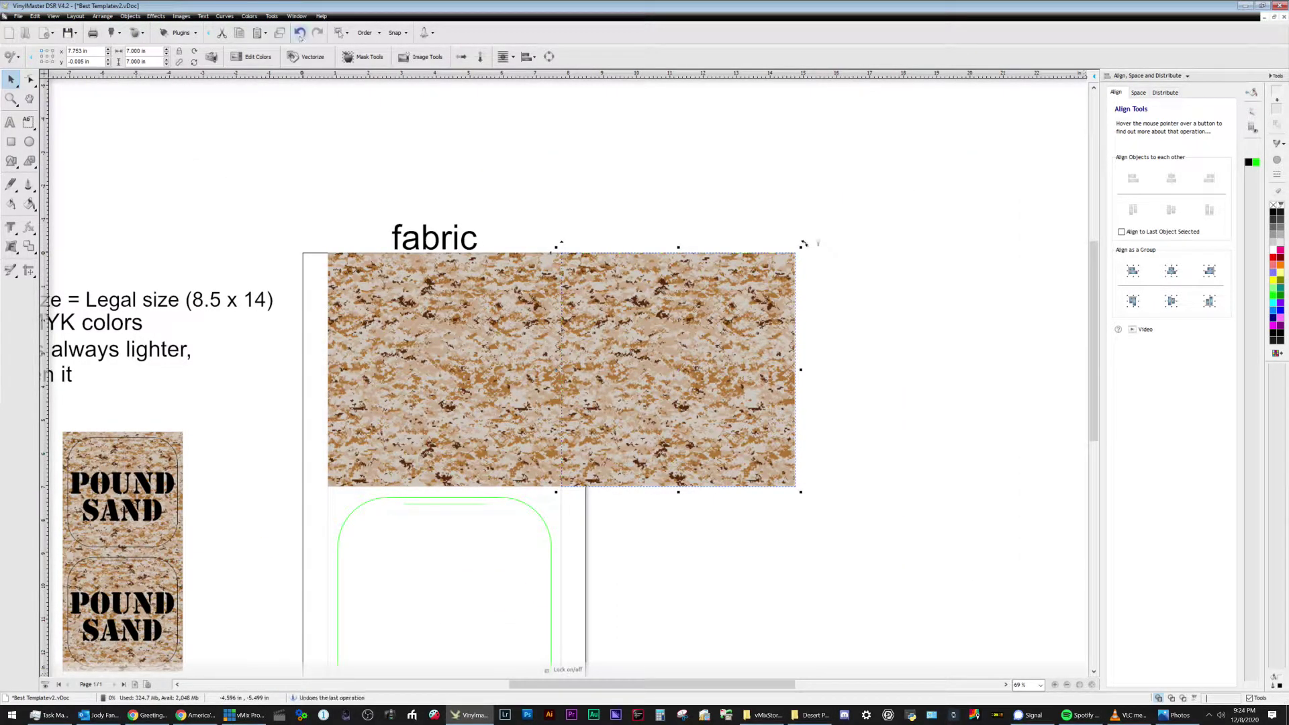
# Undo the last mirroring and the sideways move of the camo copy, returning it to the suede half.
pyautogui.click(300, 33)
pyautogui.click(300, 33)
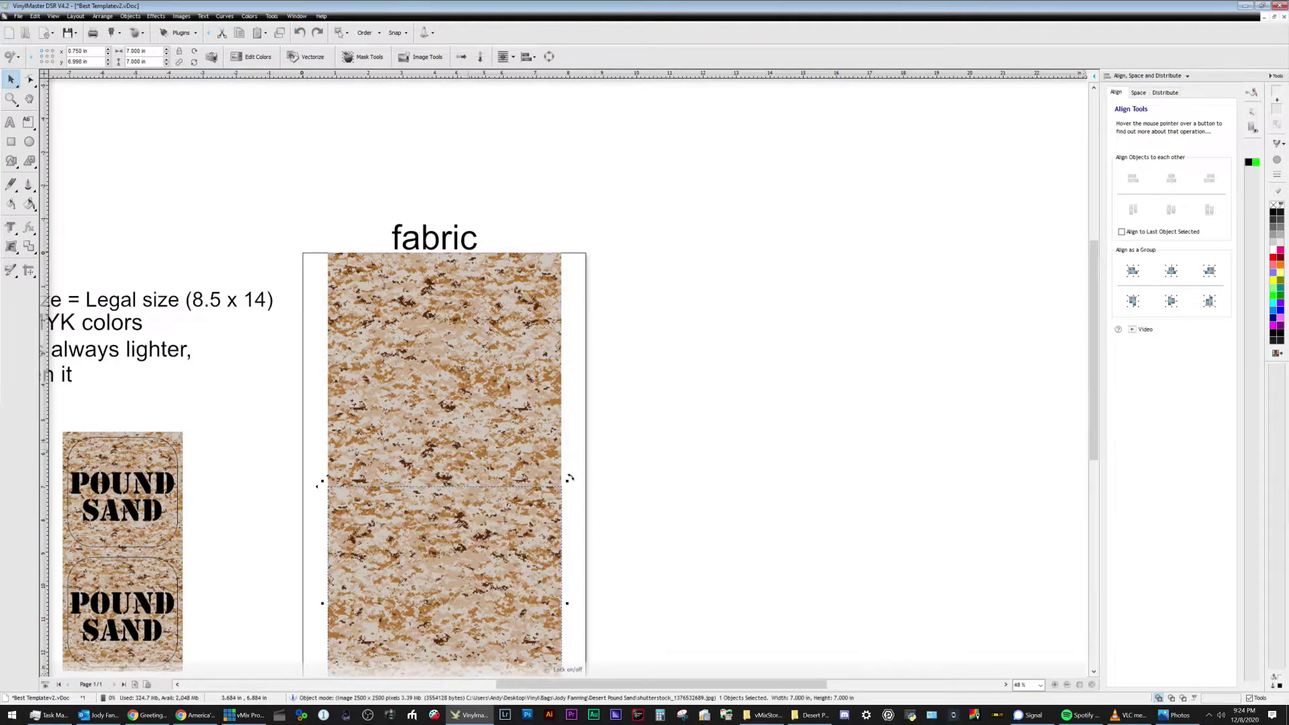
pyautogui.scroll(-2, 388, 488)
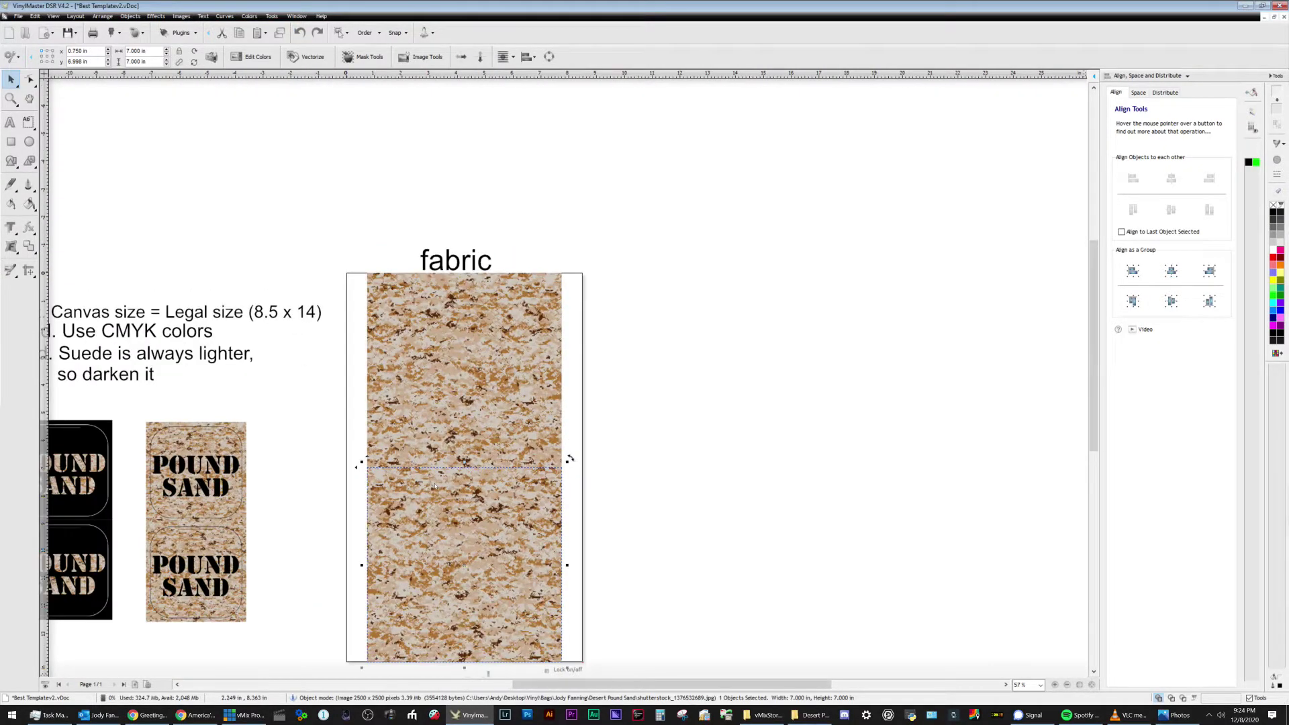
pyautogui.scroll(4, 524, 627)
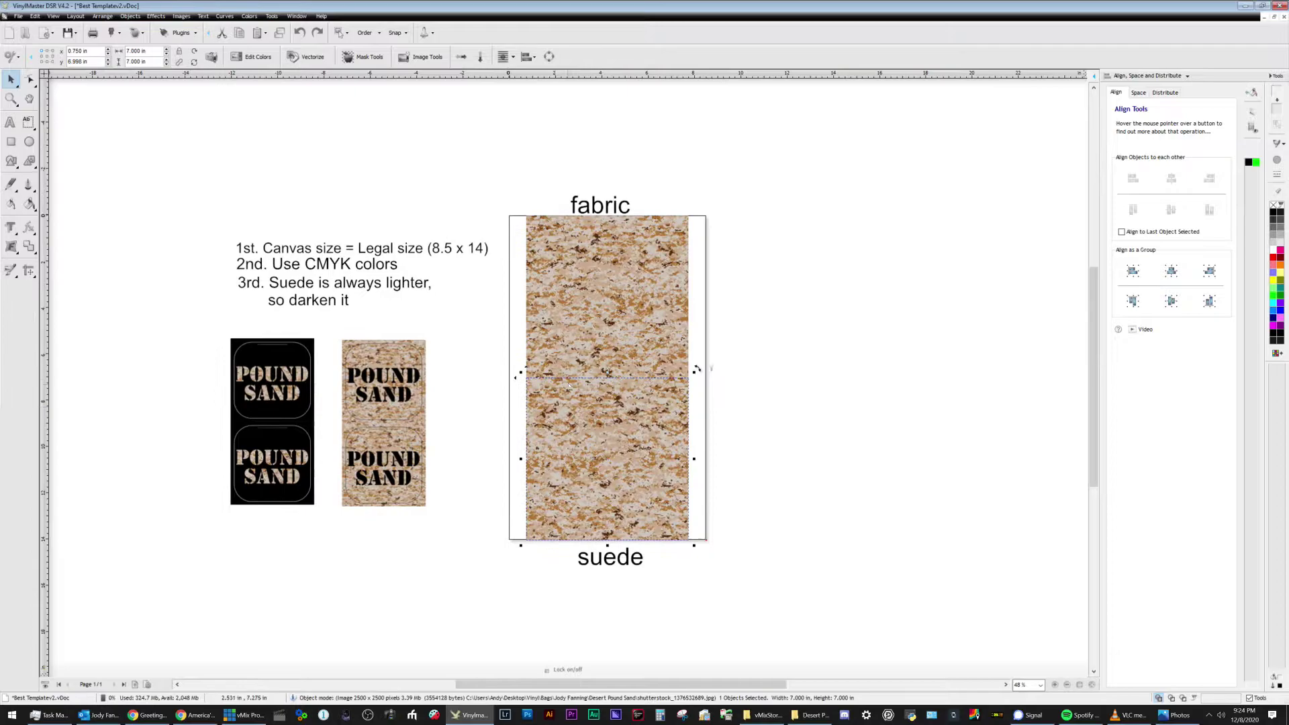
pyautogui.click(849, 423)
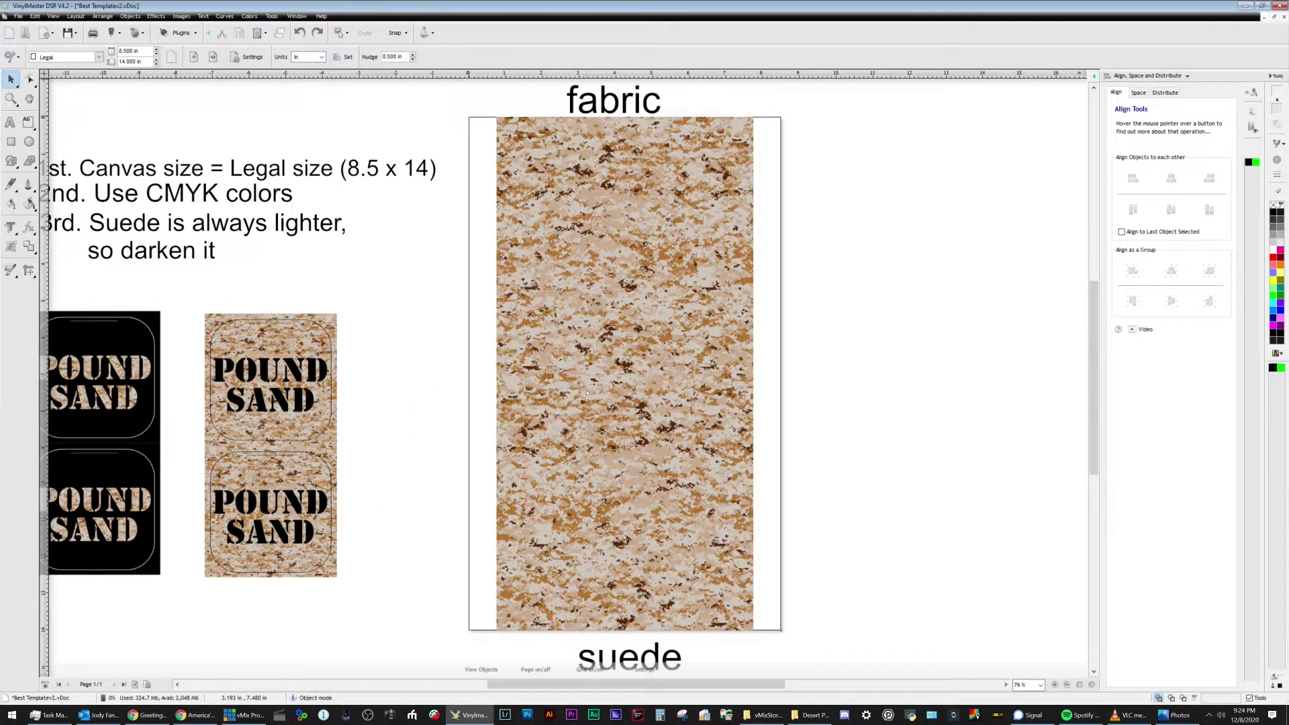
# Darken the suede half's camo image by setting its gamma adjustment to 10%.
pyautogui.scroll(-2, 591, 370)
pyautogui.click(621, 463)
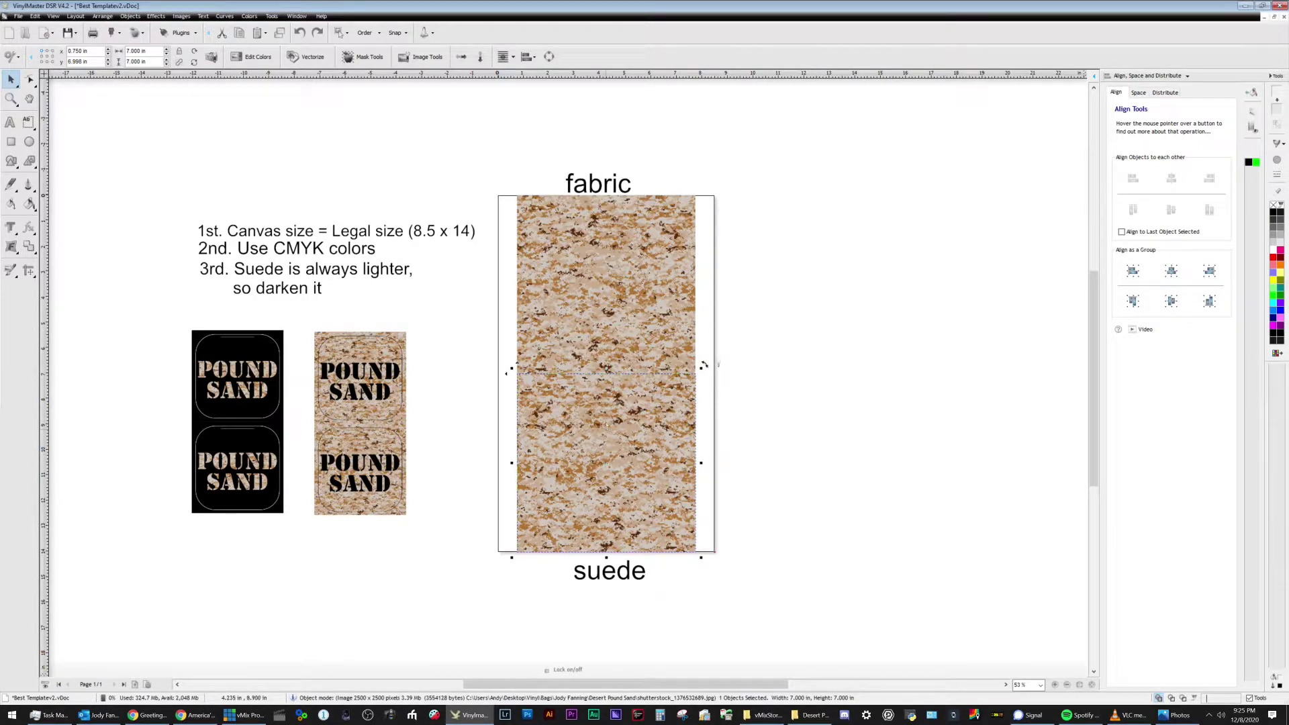
pyautogui.click(182, 16)
pyautogui.moveTo(201, 103)
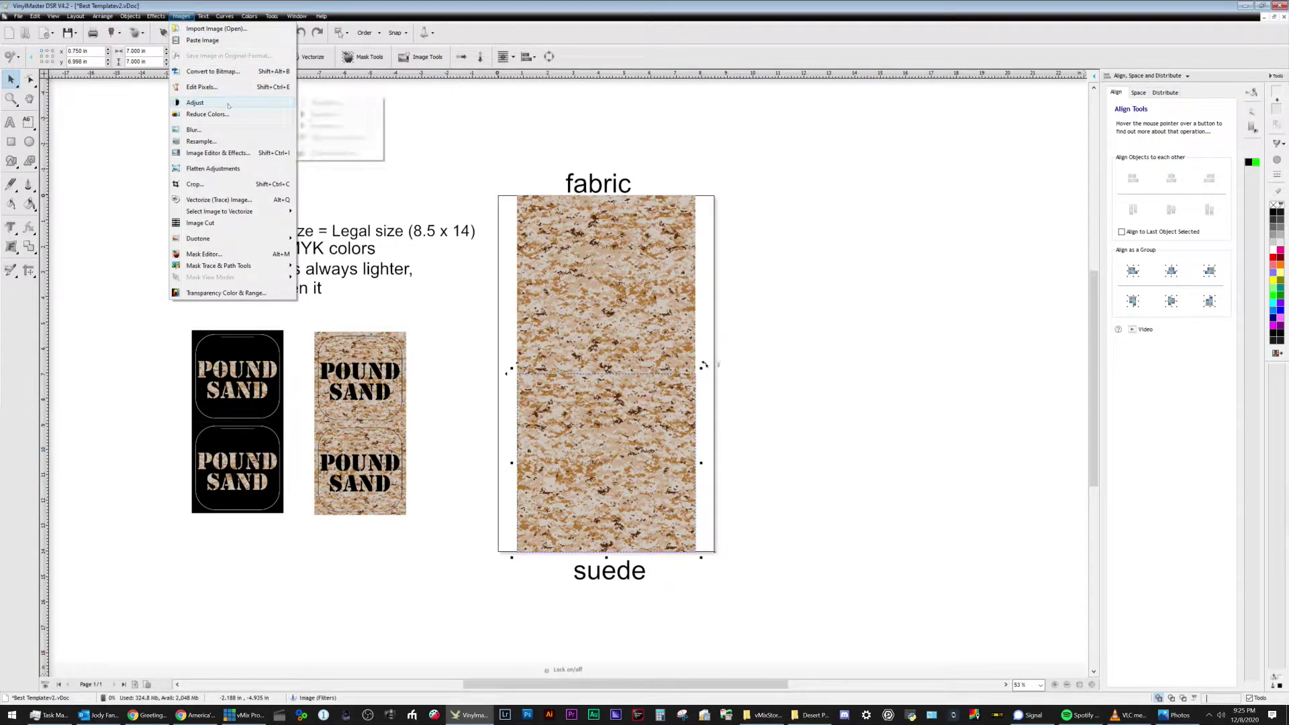
pyautogui.click(339, 138)
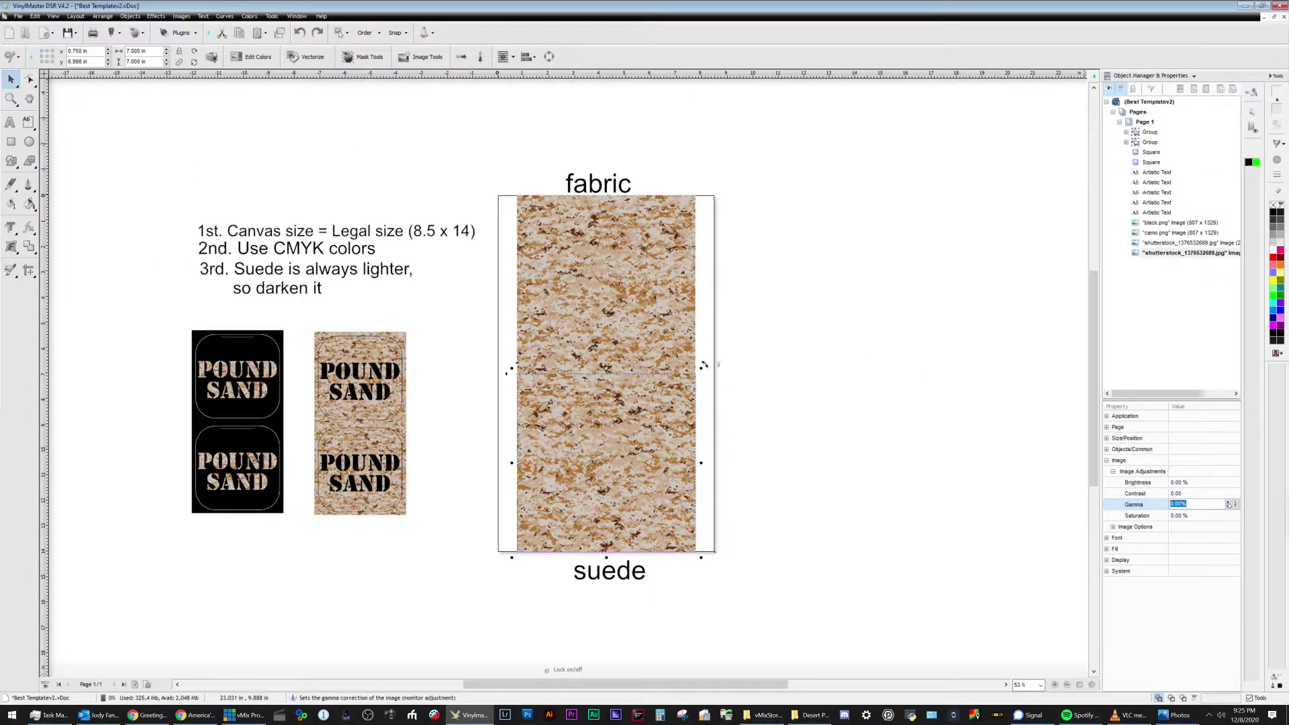
pyautogui.write('10')
pyautogui.press('Return')
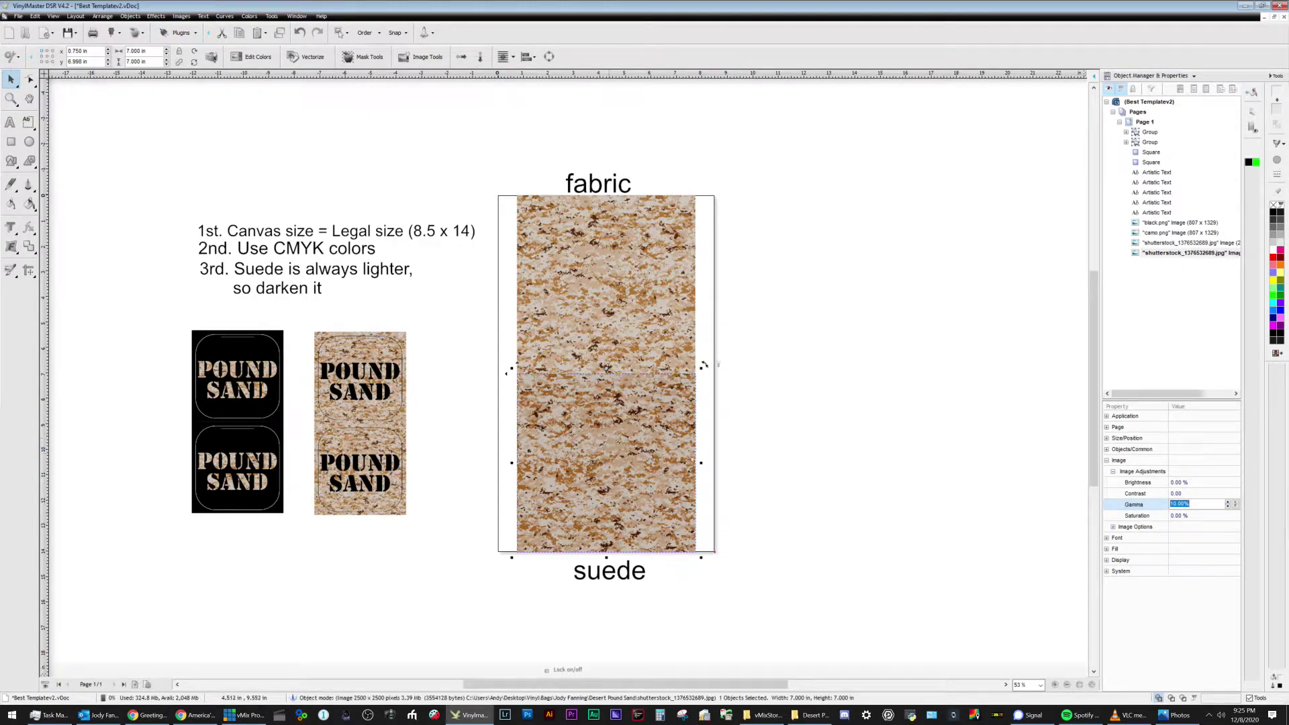
pyautogui.click(987, 520)
pyautogui.scroll(1, 739, 578)
pyautogui.scroll(1, 563, 394)
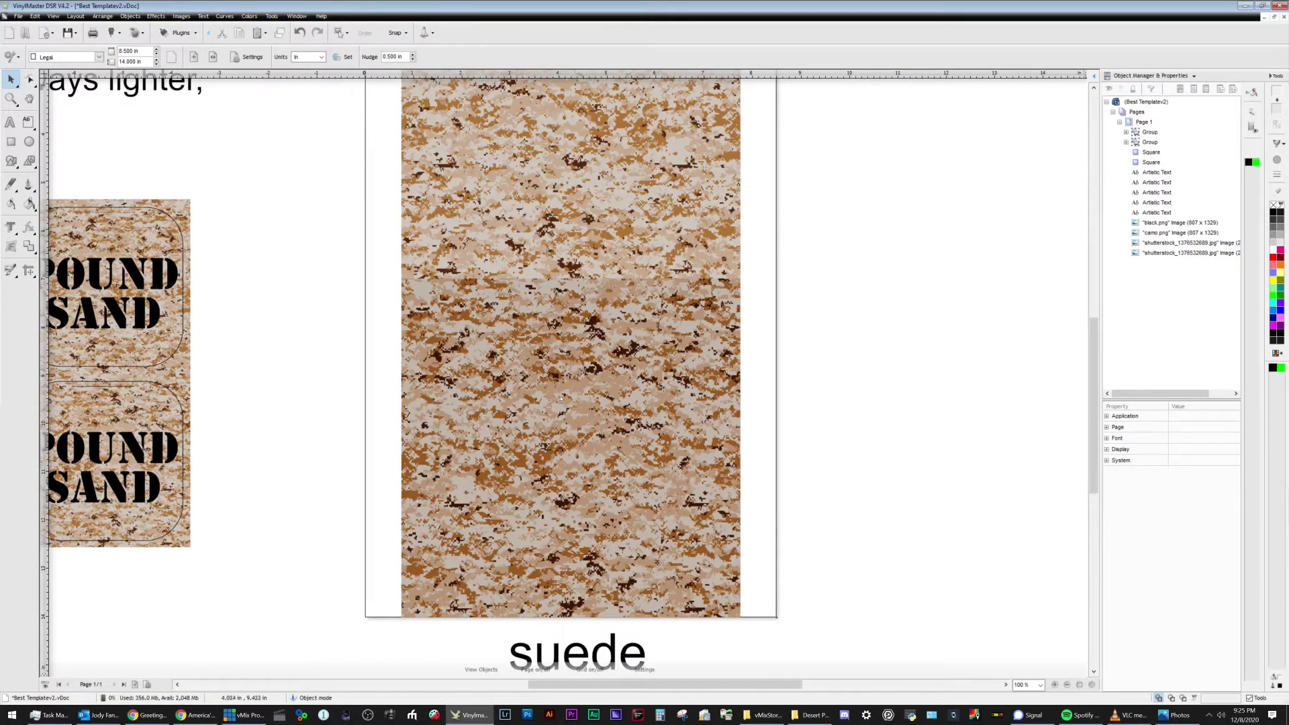
pyautogui.scroll(2, 561, 399)
pyautogui.scroll(-2, 575, 287)
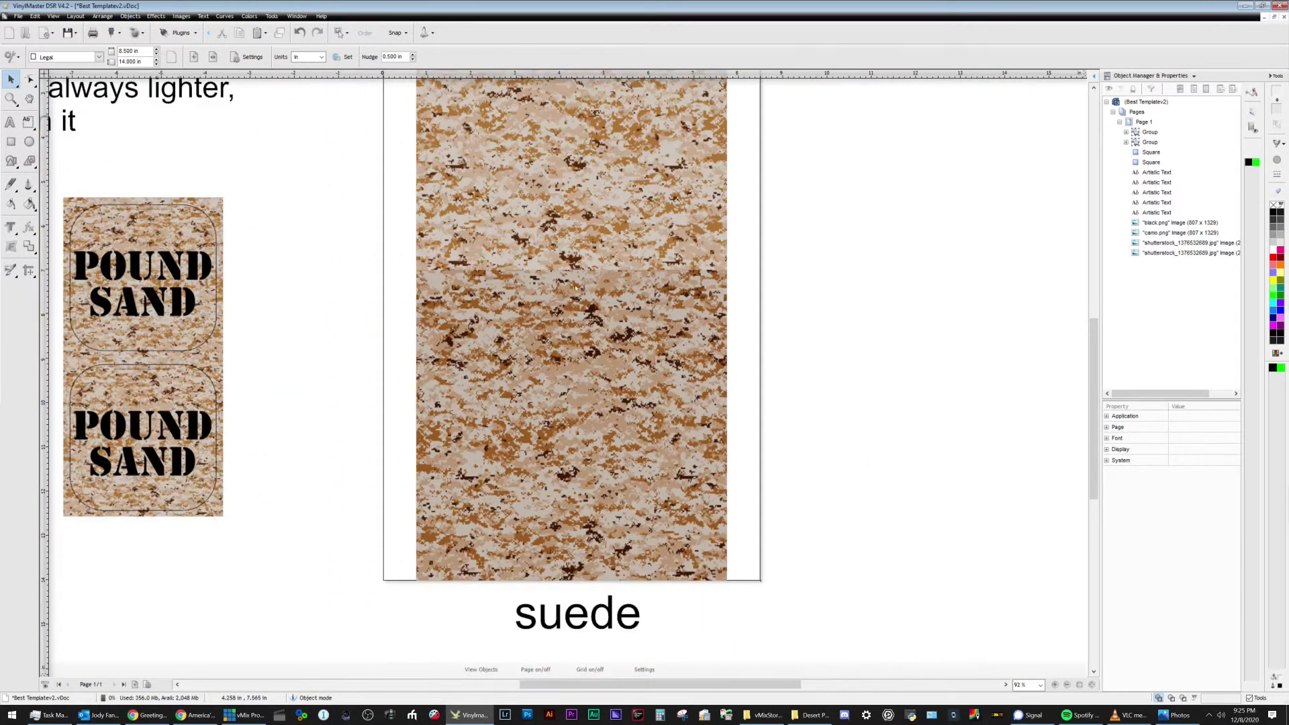
# Lighten the fabric half's camo image by setting its gamma to -5%, trying -10% first.
pyautogui.scroll(-3, 595, 297)
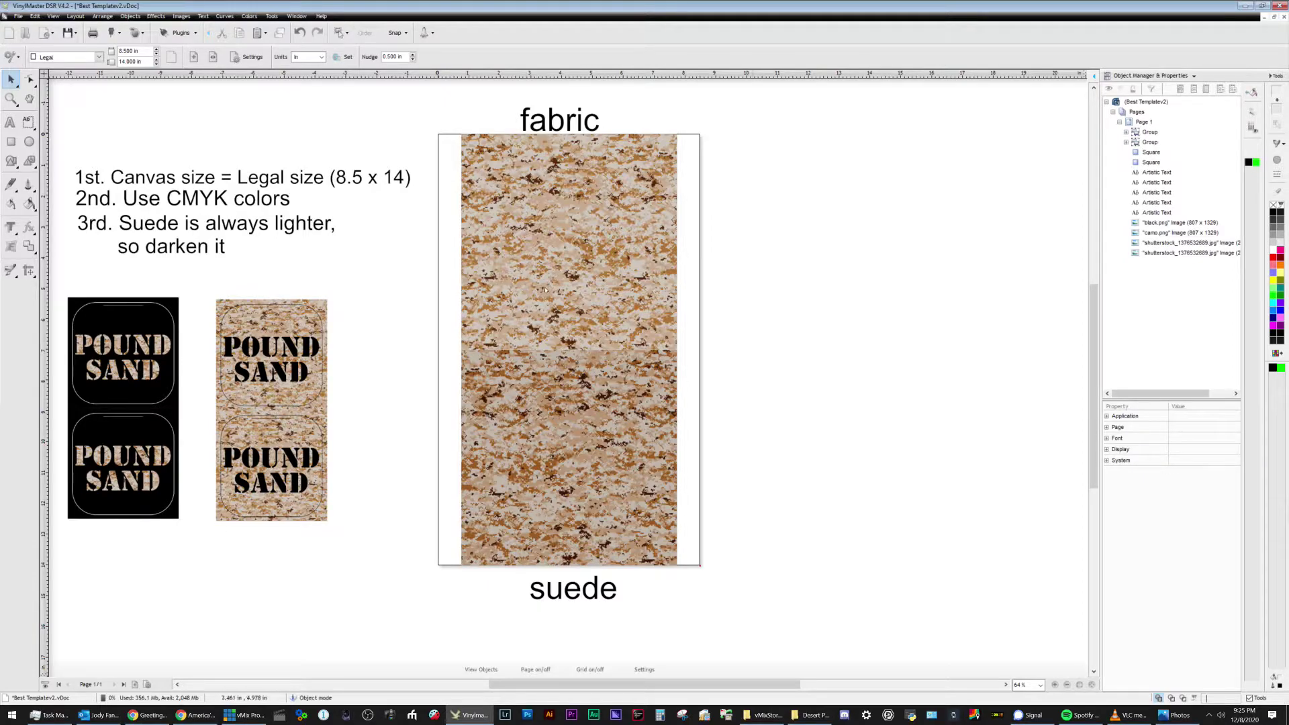
pyautogui.click(542, 424)
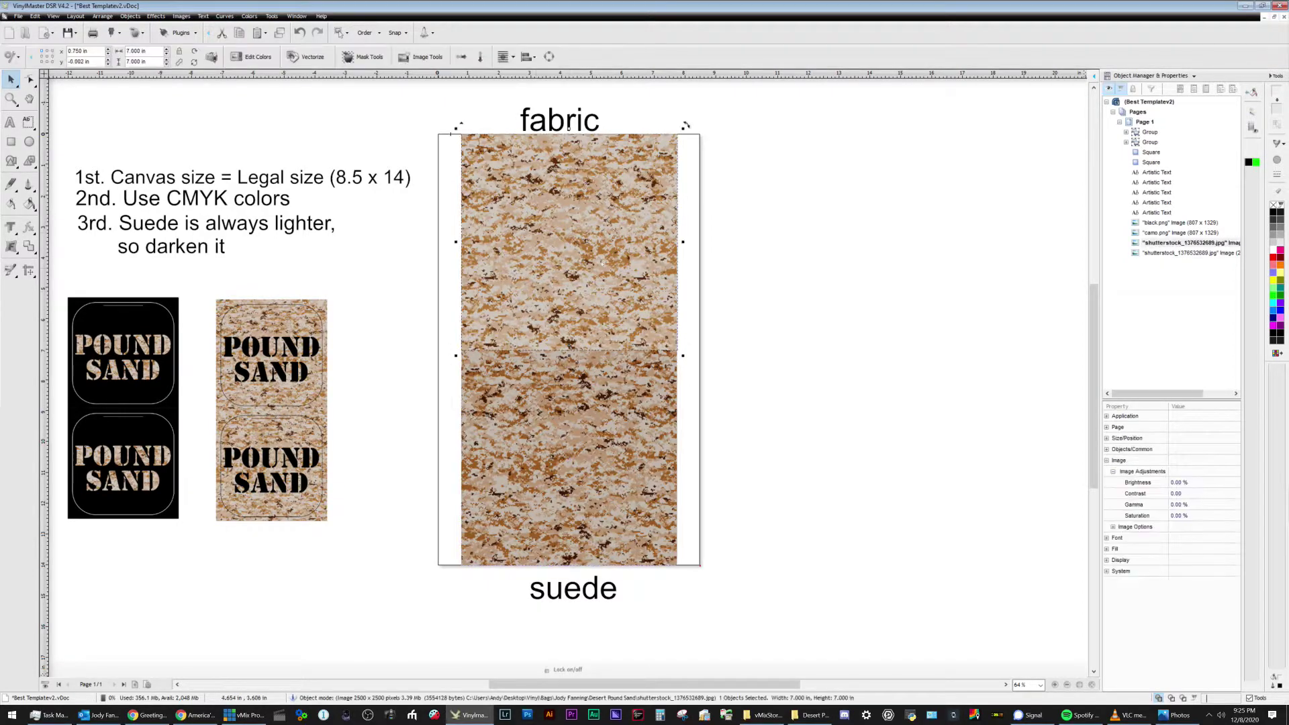
pyautogui.click(653, 263)
pyautogui.click(1222, 504)
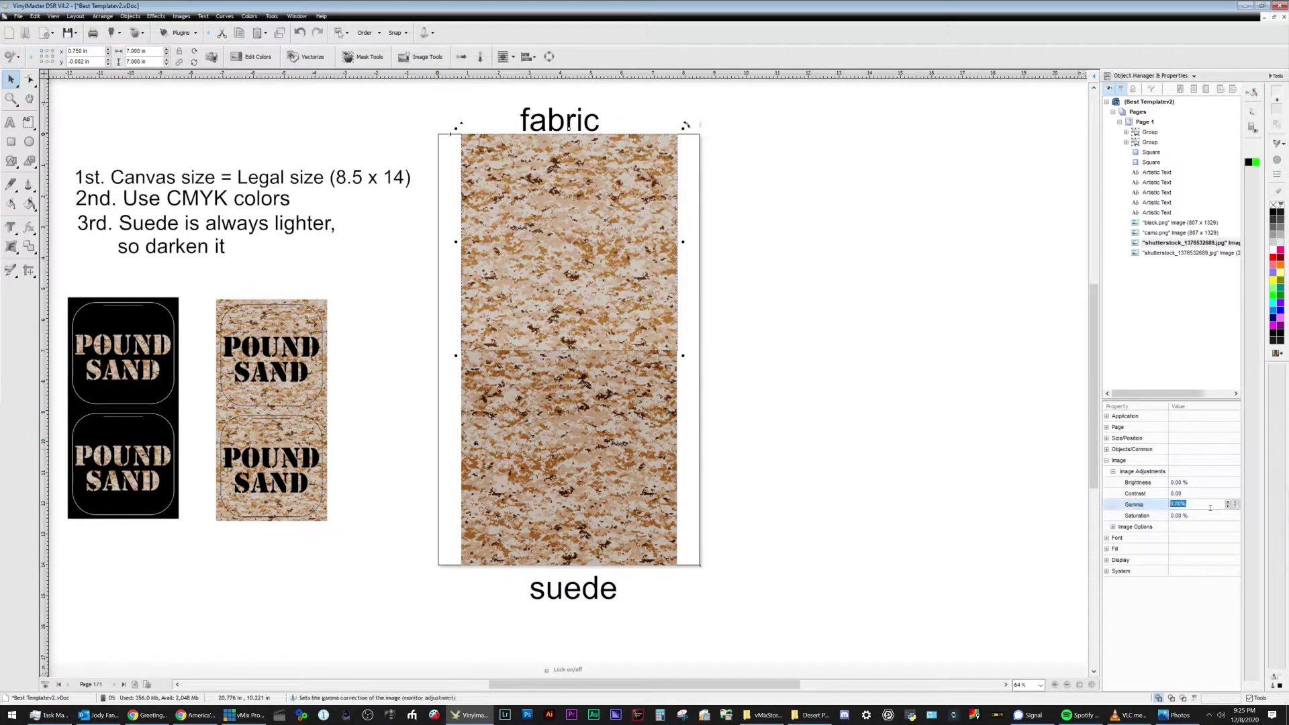
pyautogui.click(1229, 506)
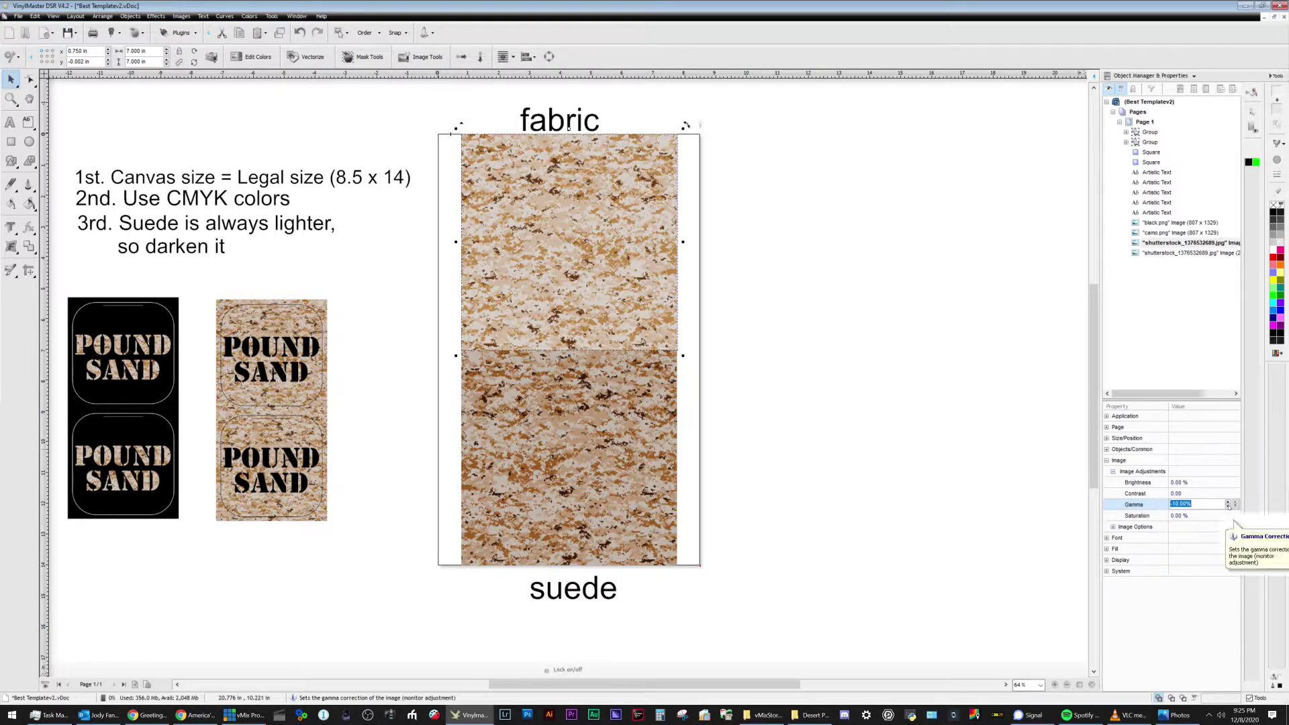
pyautogui.click(1229, 501)
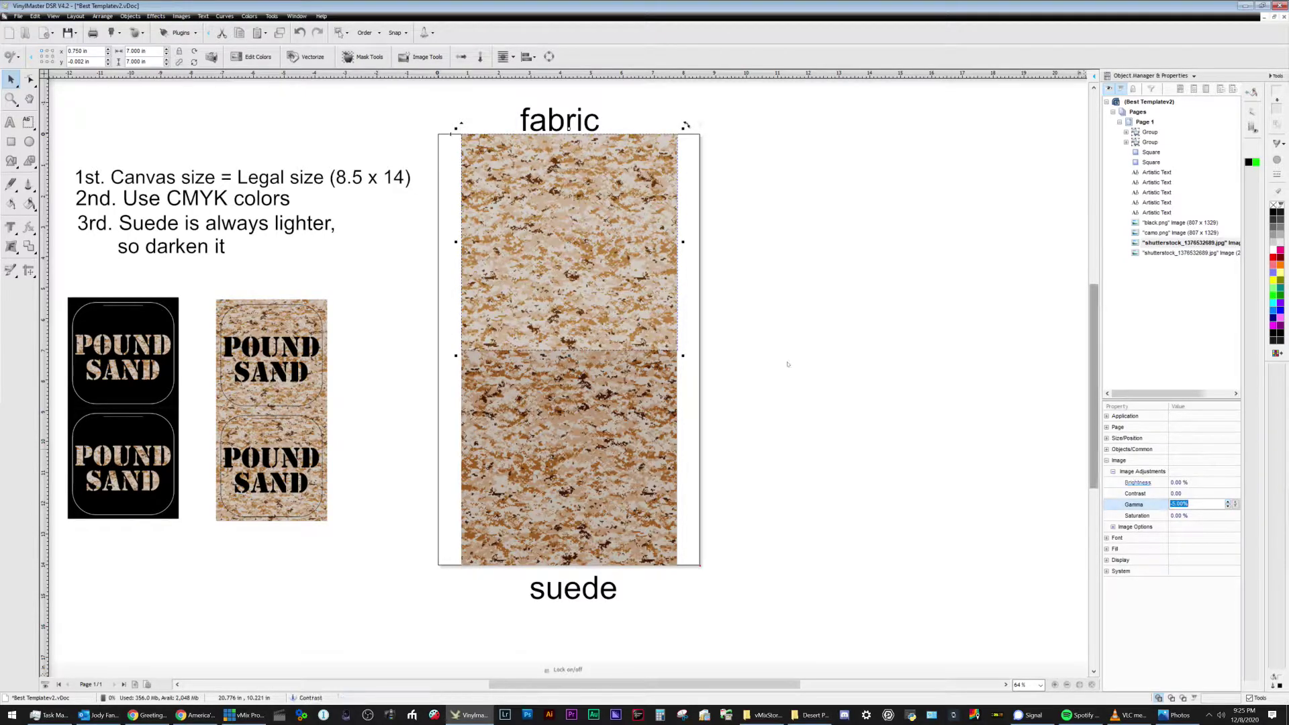
pyautogui.click(803, 404)
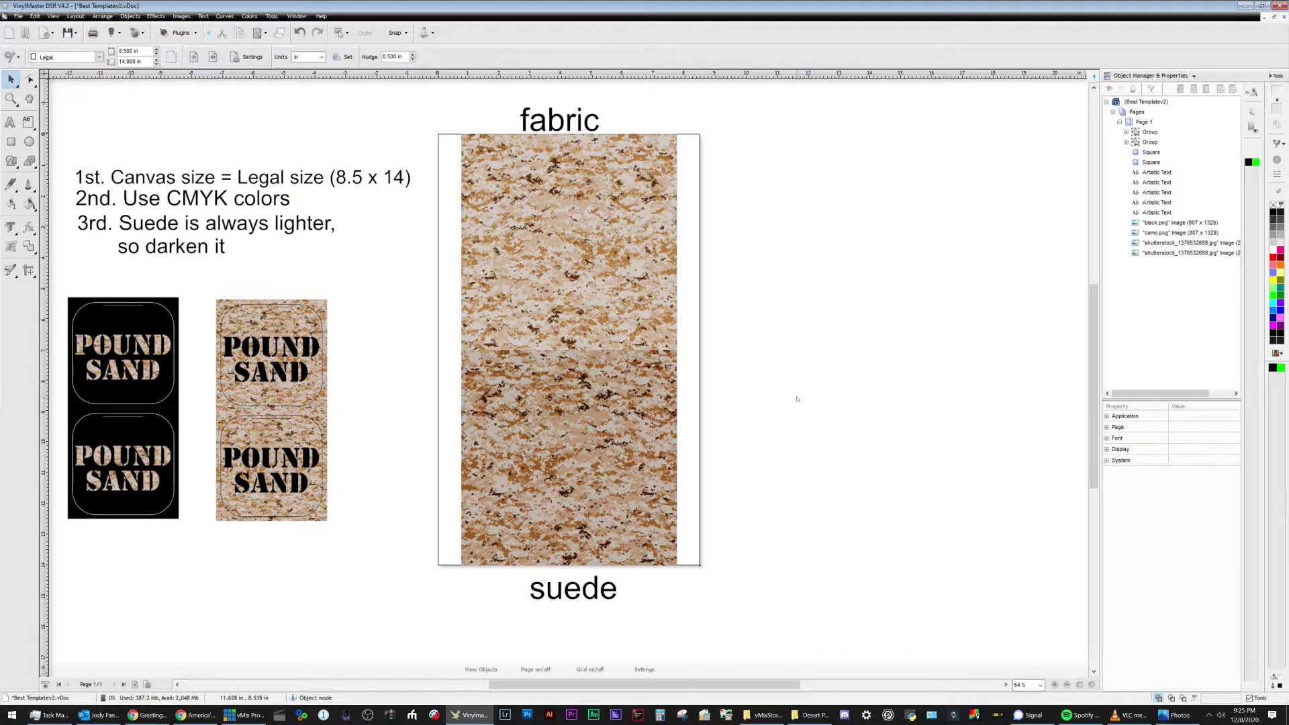
pyautogui.press('Tab')
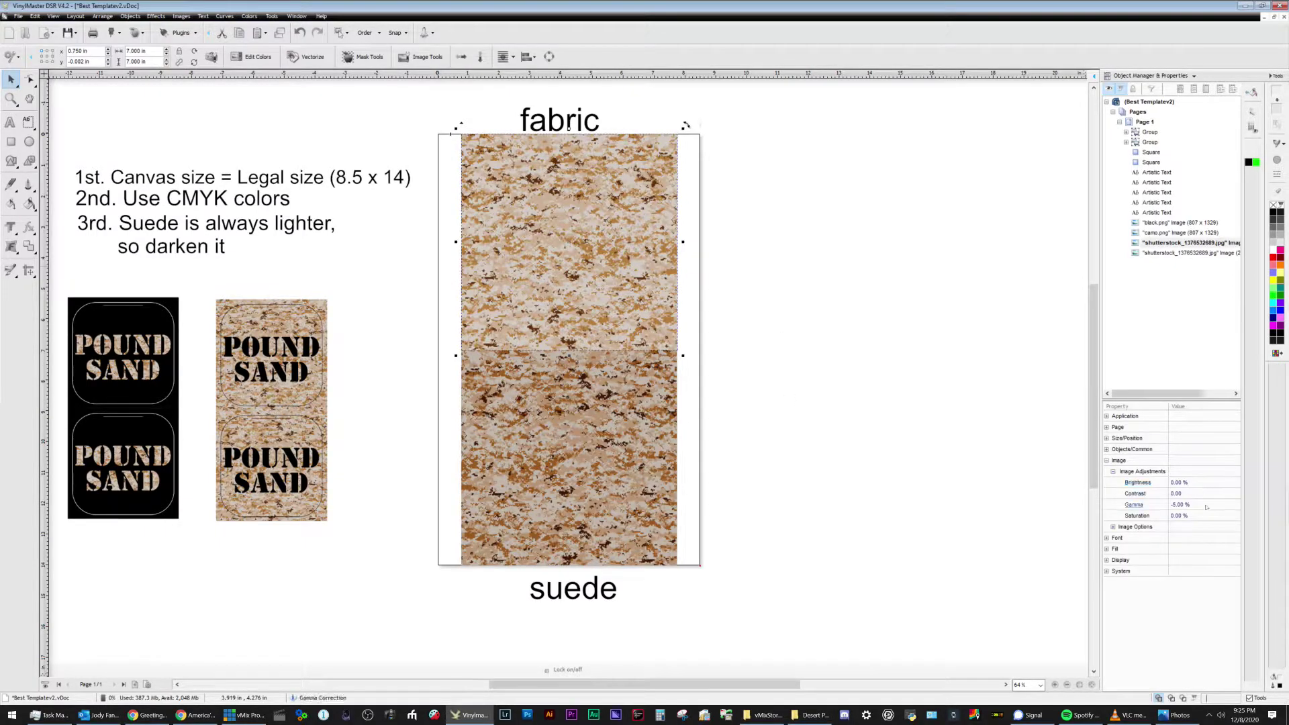
pyautogui.click(882, 445)
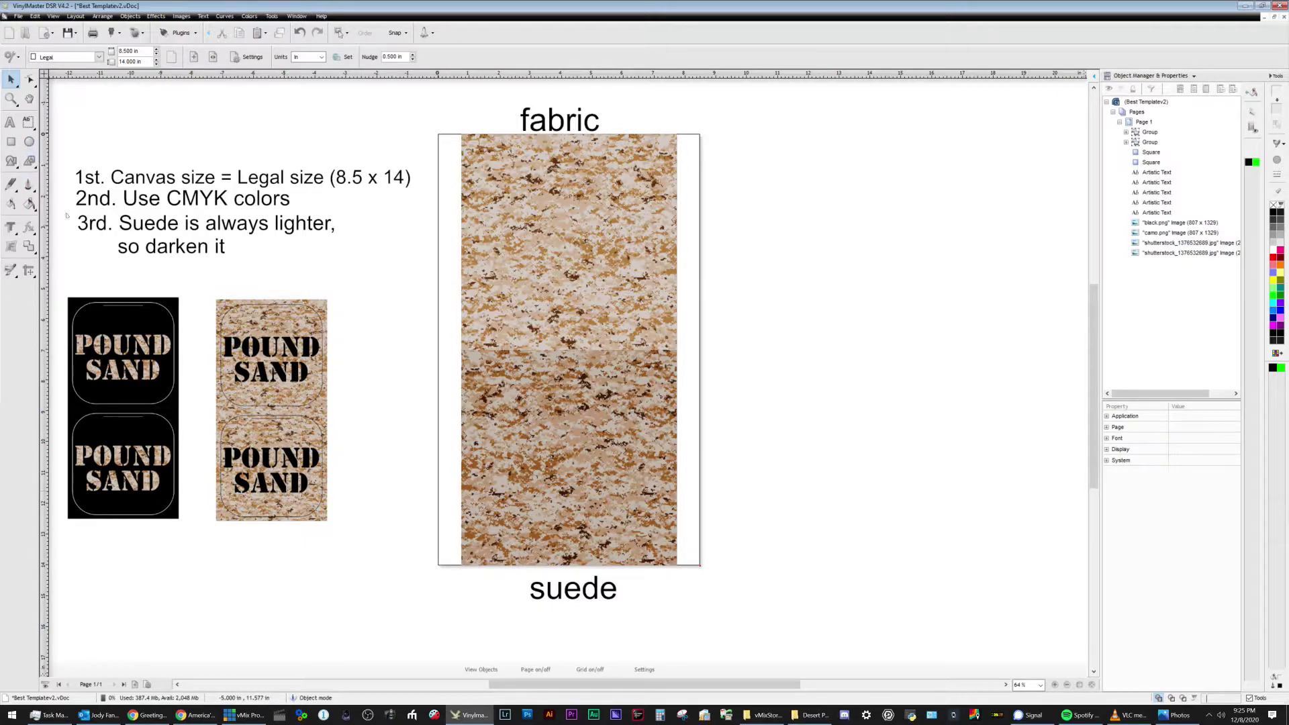
# Add POUND and SAND as two separate text objects in the empty area beside the template, and select both.
pyautogui.click(10, 122)
pyautogui.click(744, 238)
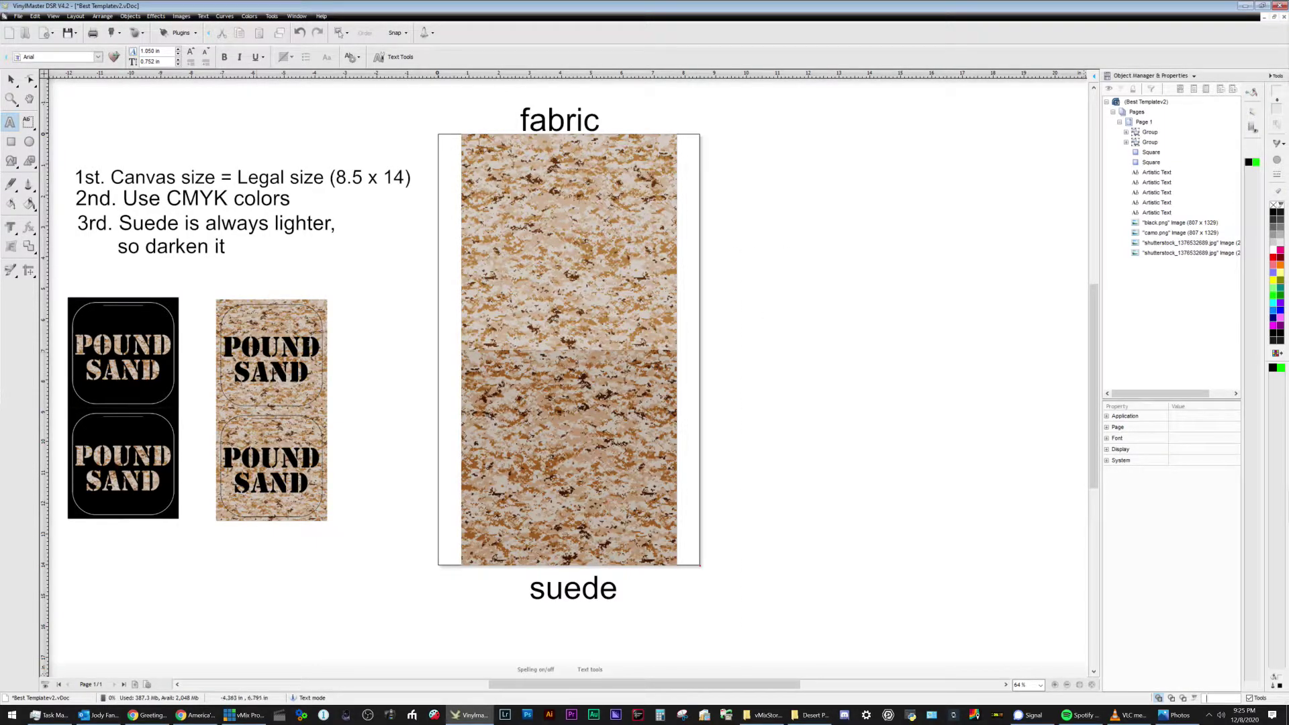
pyautogui.write('POUND')
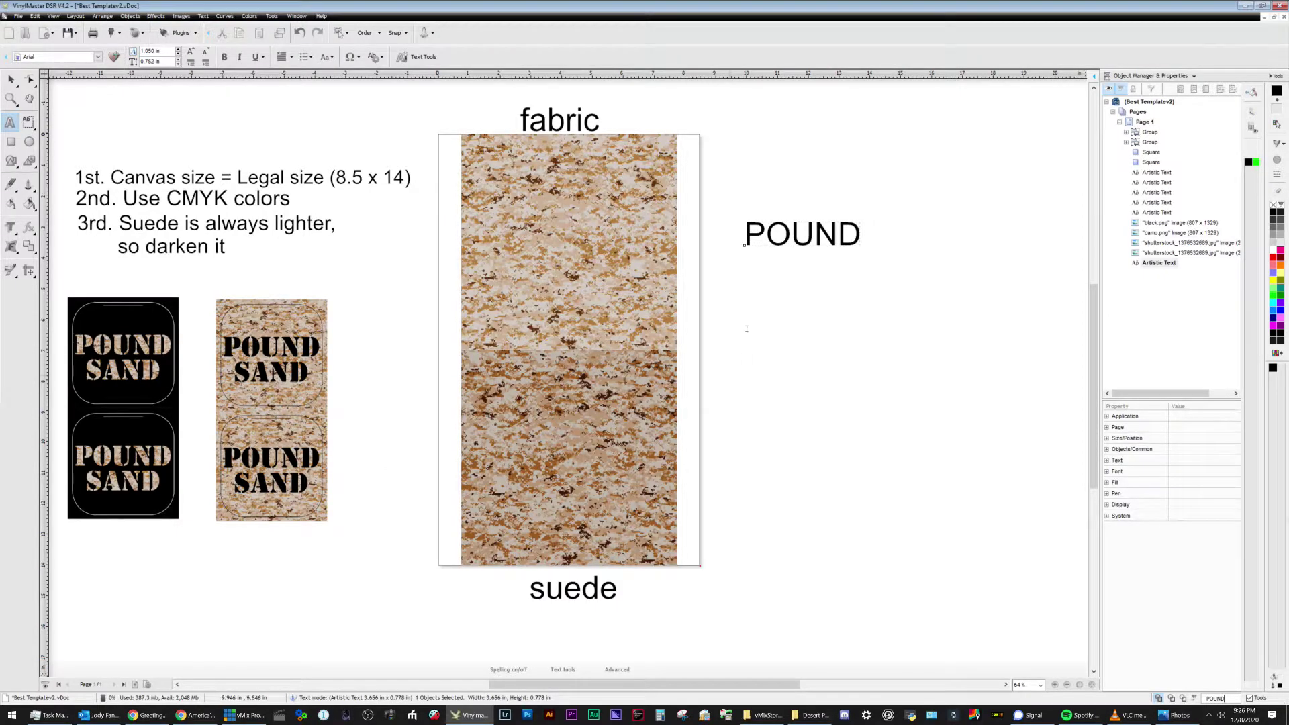
pyautogui.click(777, 284)
pyautogui.write('SA')
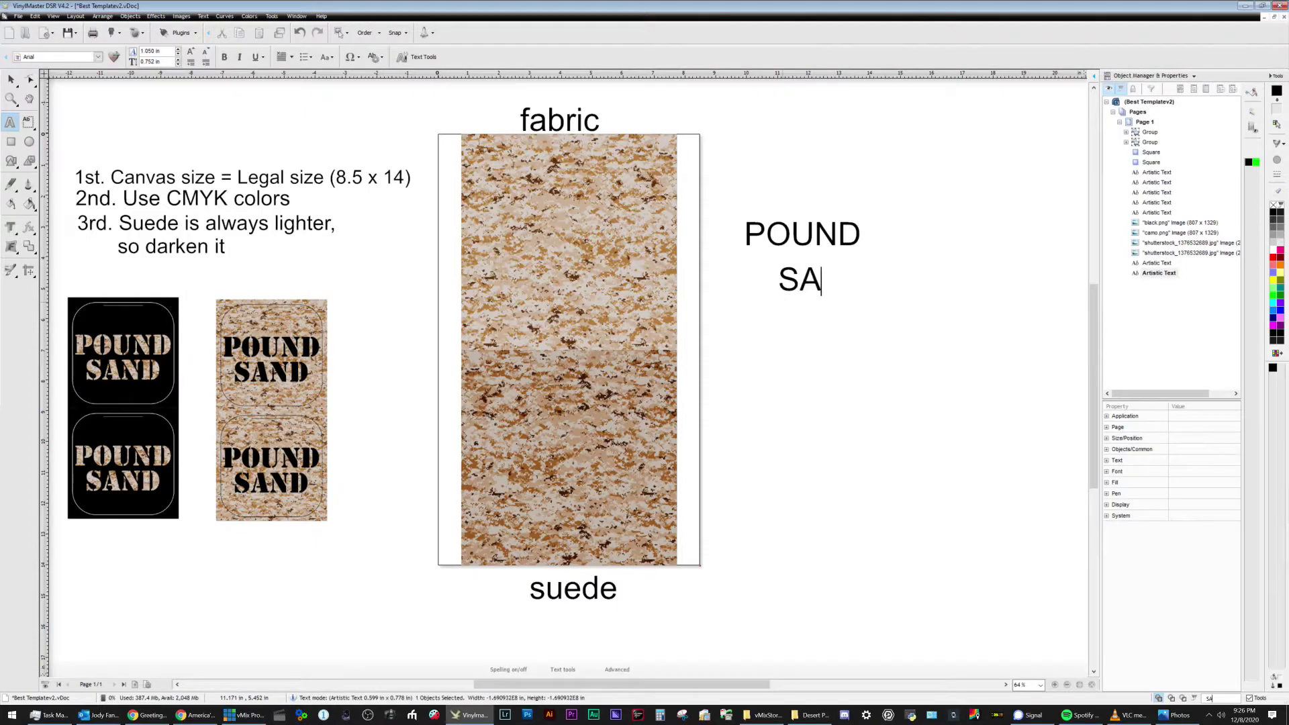
pyautogui.write('ND')
pyautogui.click(10, 80)
pyautogui.keyDown('shift'); pyautogui.click(759, 235); pyautogui.keyUp('shift')
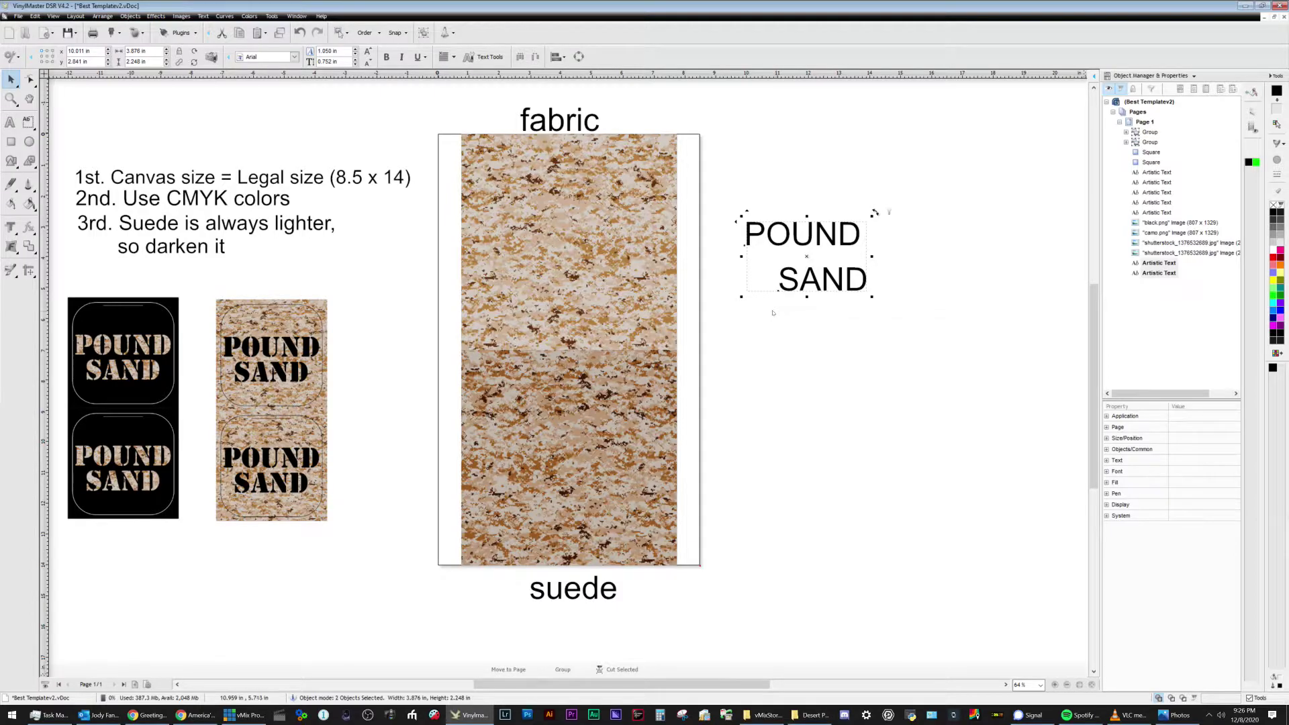
pyautogui.click(294, 58)
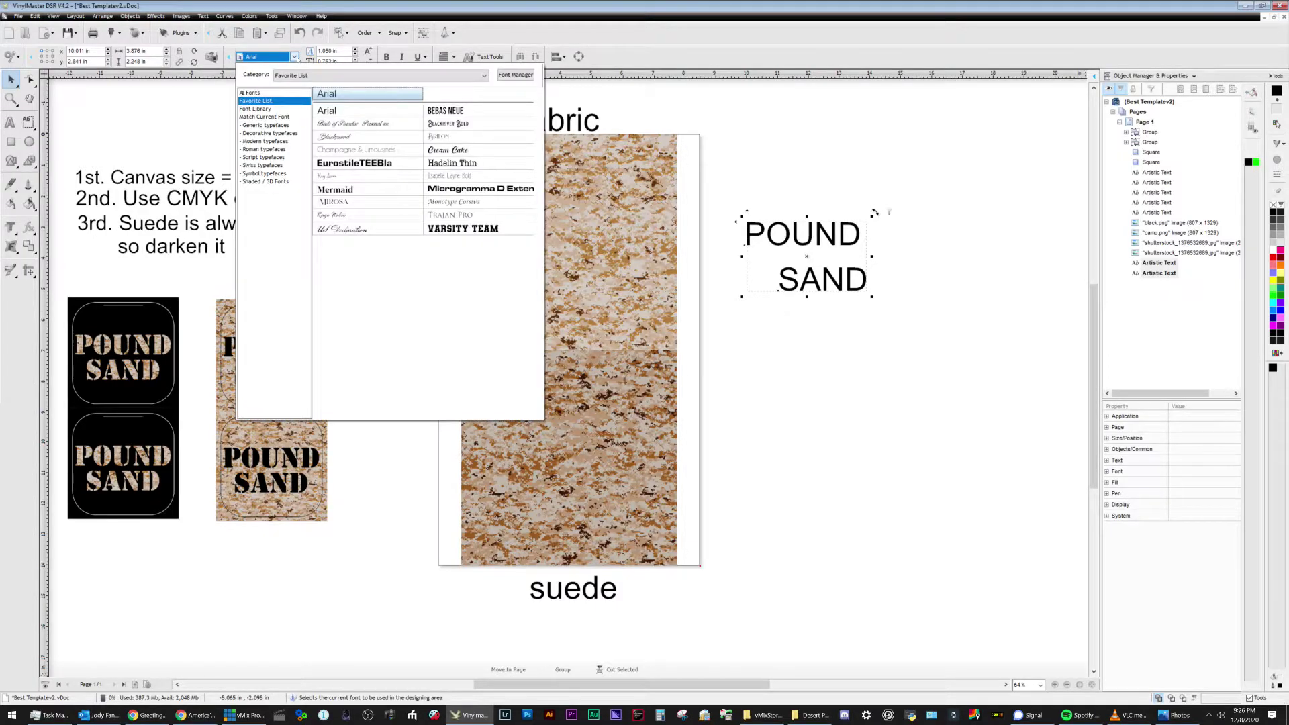
pyautogui.click(401, 98)
pyautogui.click(878, 345)
pyautogui.moveTo(883, 330); pyautogui.dragTo(739, 160)
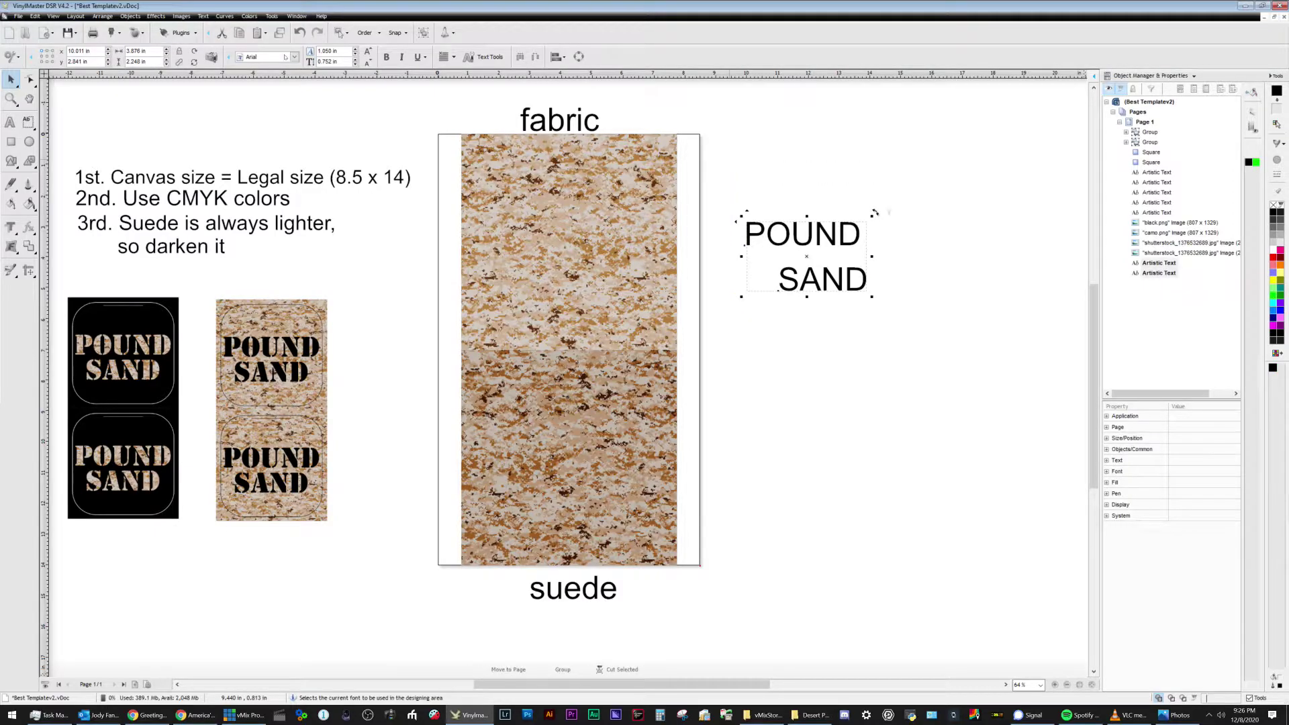
# Change the font of the POUND and SAND texts to Stencil, chosen from the full font list.
pyautogui.click(294, 57)
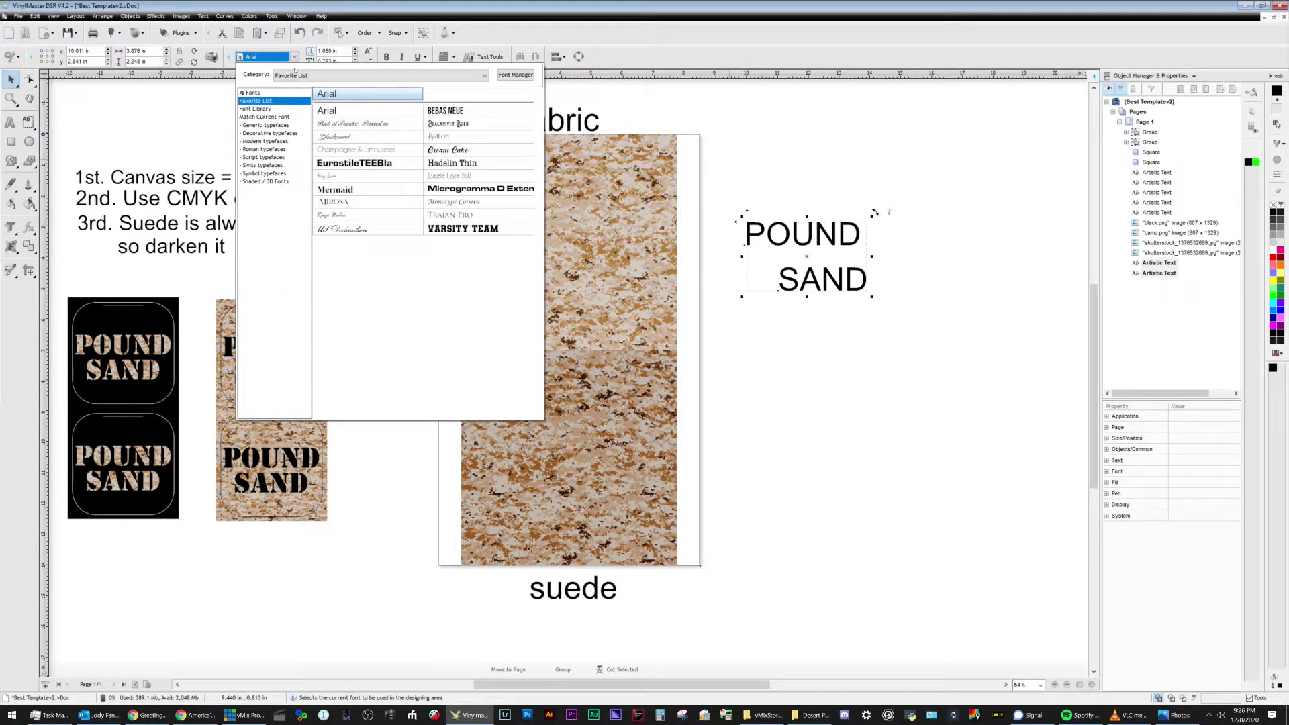
pyautogui.click(271, 108)
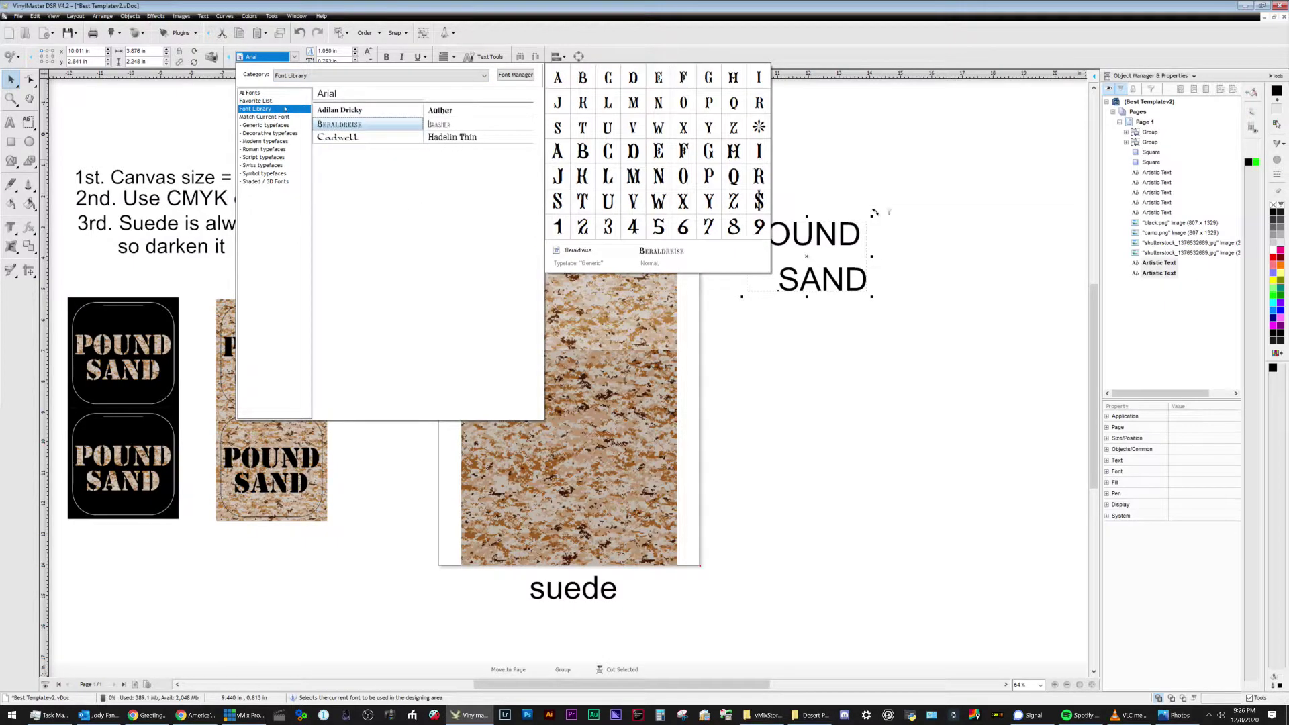
pyautogui.click(289, 96)
pyautogui.scroll(-2, 470, 150)
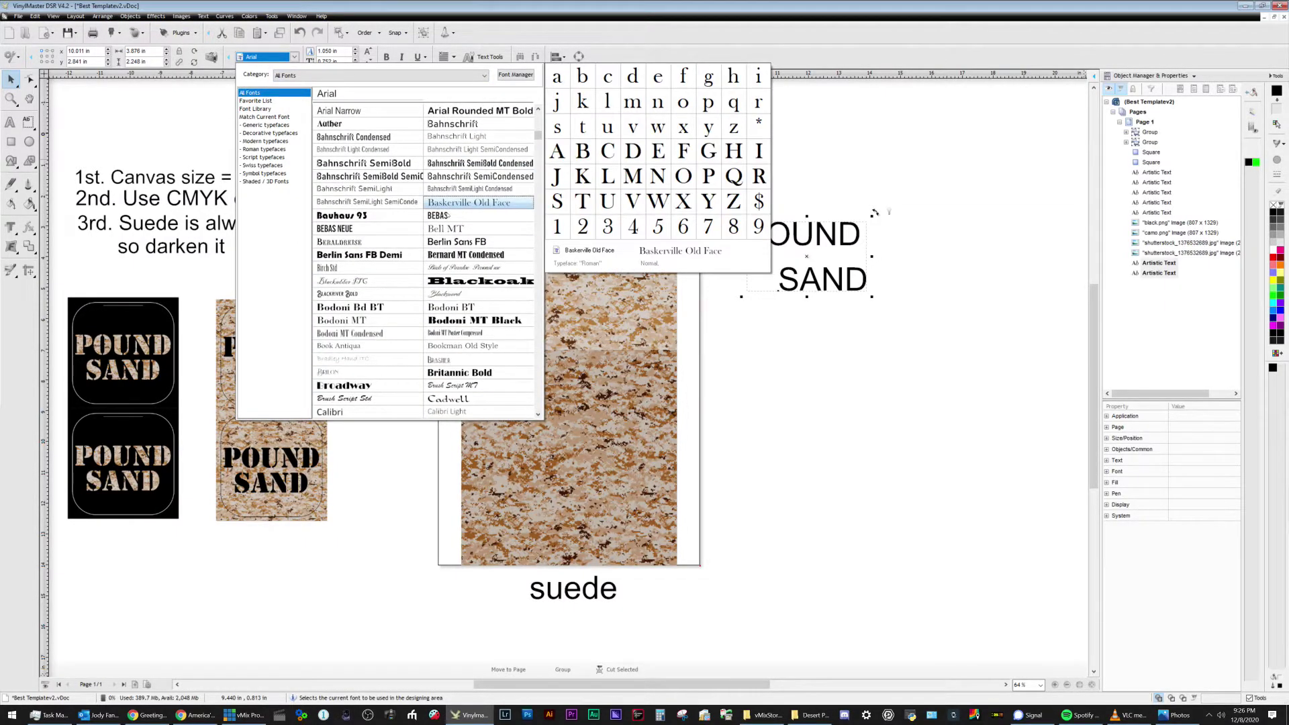
pyautogui.scroll(-3, 448, 209)
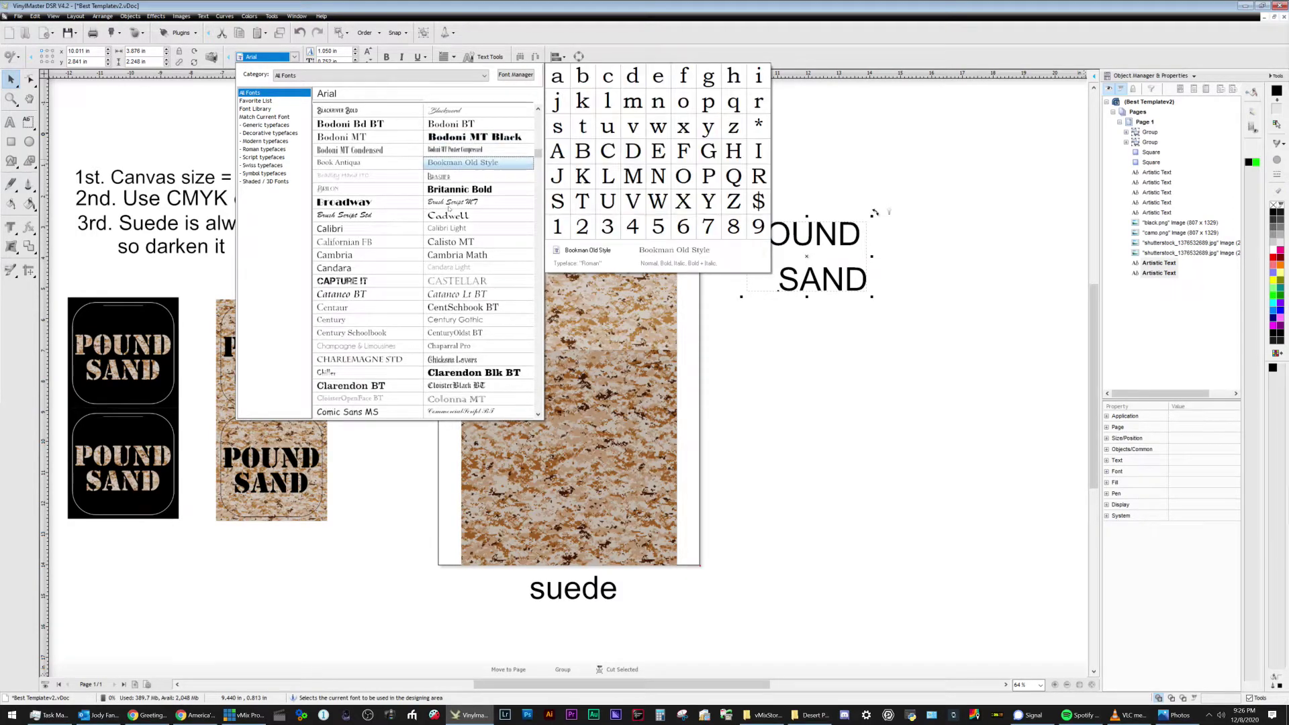
pyautogui.scroll(-15, 449, 208)
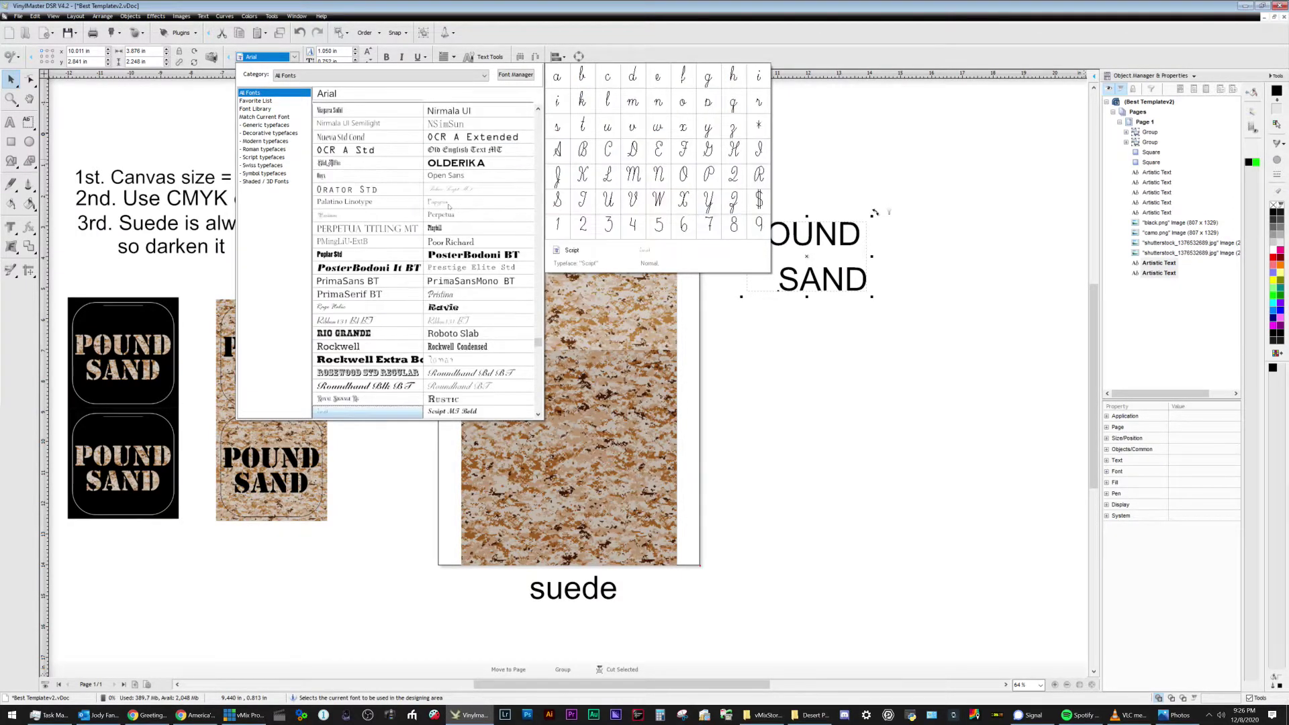
pyautogui.scroll(-12, 448, 206)
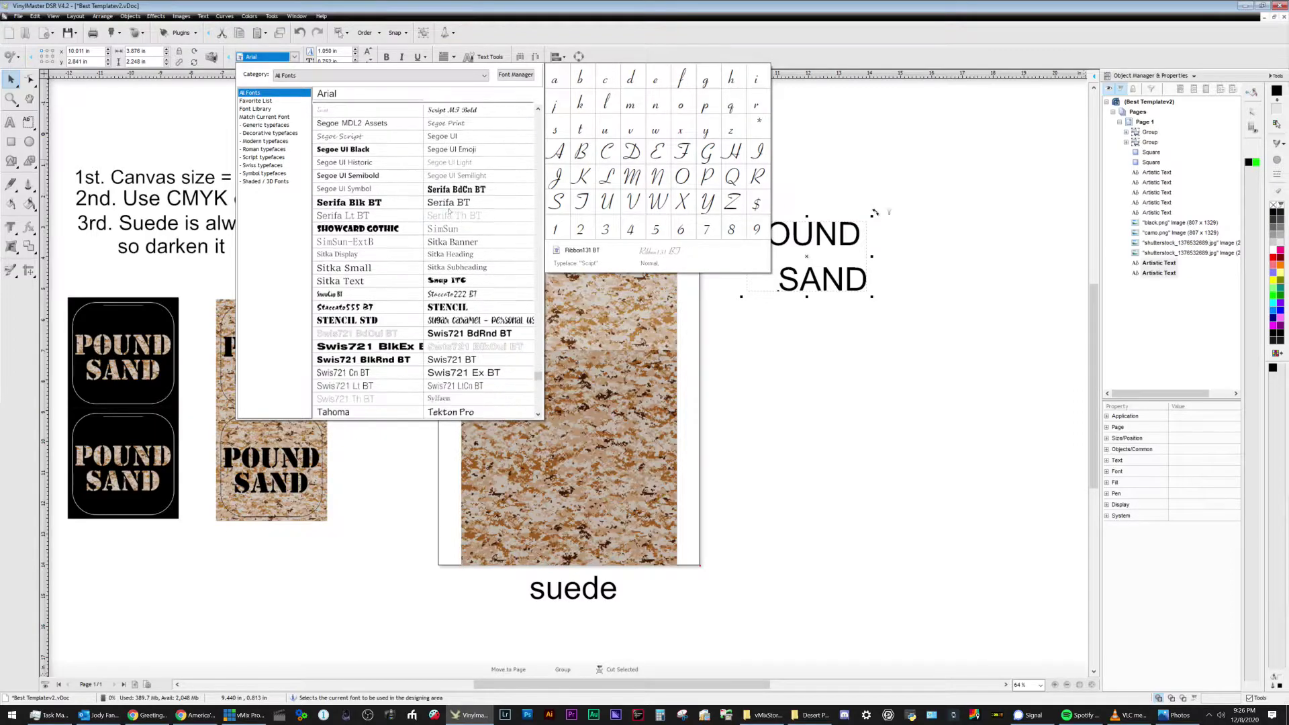
pyautogui.click(449, 307)
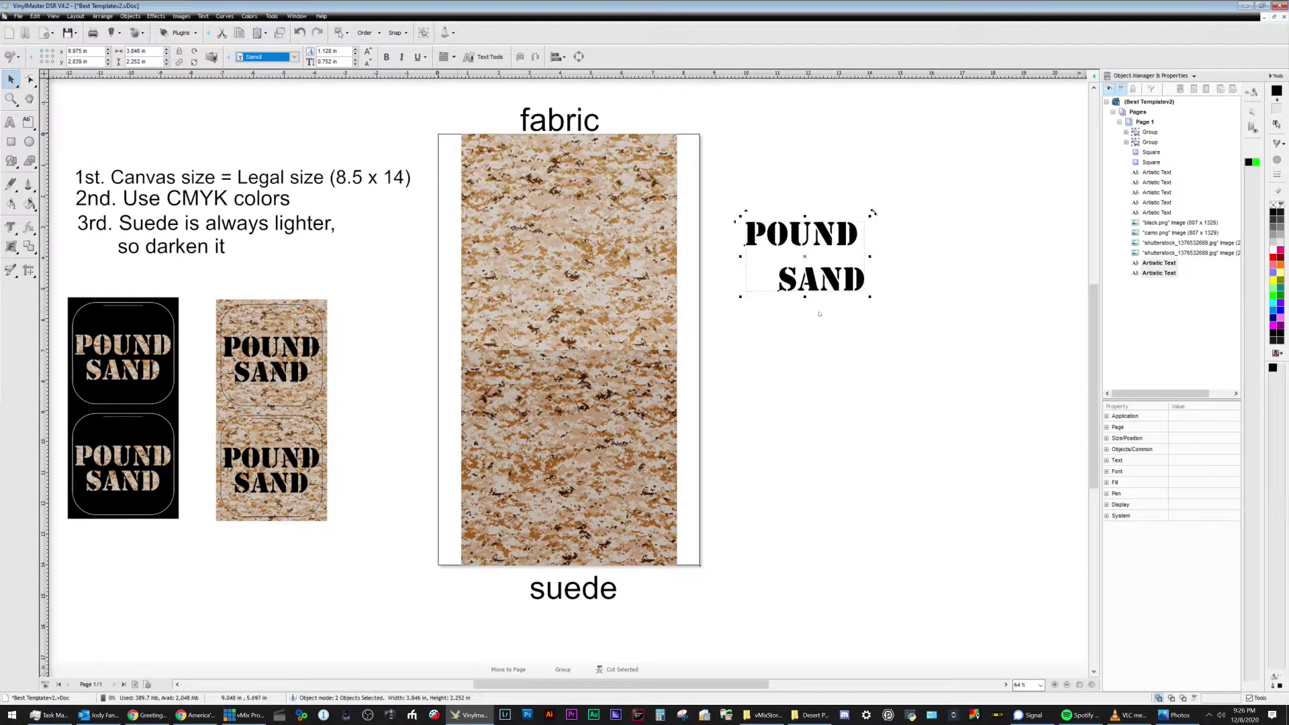
# Move the SAND text up so it sits closely beneath POUND, roughly centred under it.
pyautogui.click(860, 332)
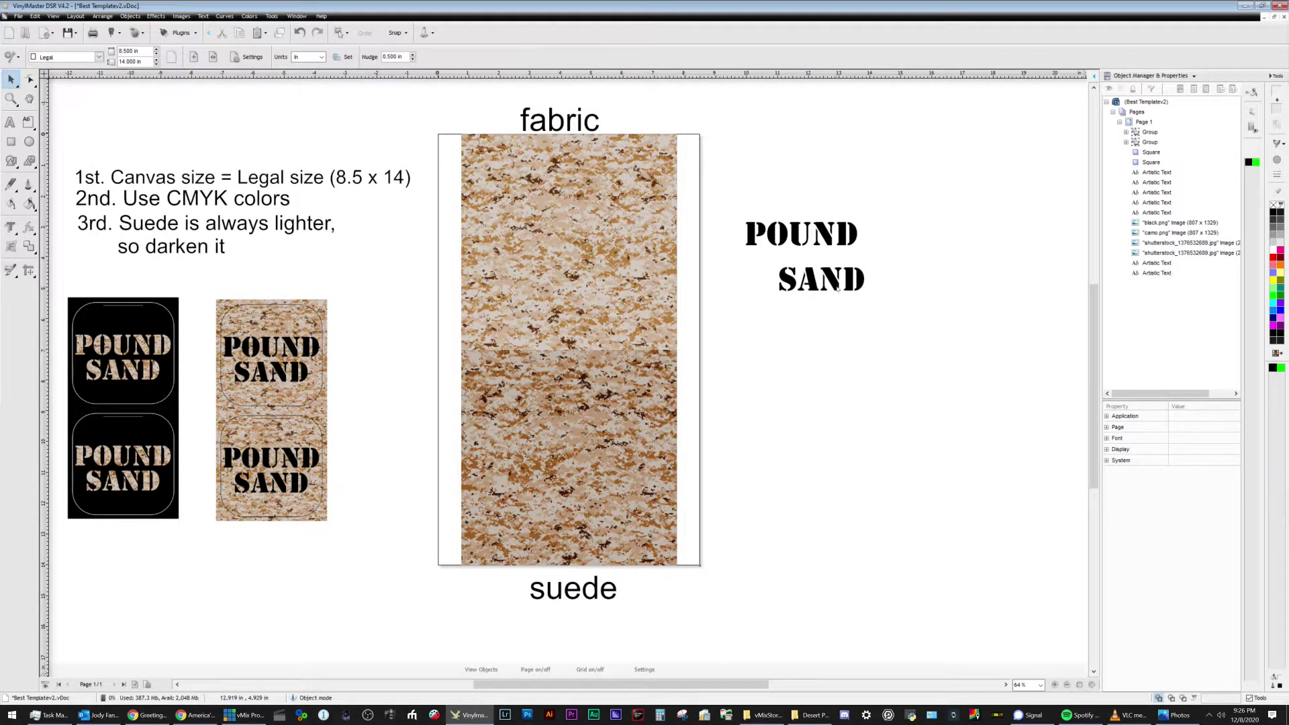
pyautogui.moveTo(835, 288)
pyautogui.mouseDown()
pyautogui.moveTo(532, 312)
pyautogui.moveTo(289, 381)
pyautogui.moveTo(831, 301)
pyautogui.moveTo(847, 278)
pyautogui.moveTo(818, 272)
pyautogui.mouseUp()
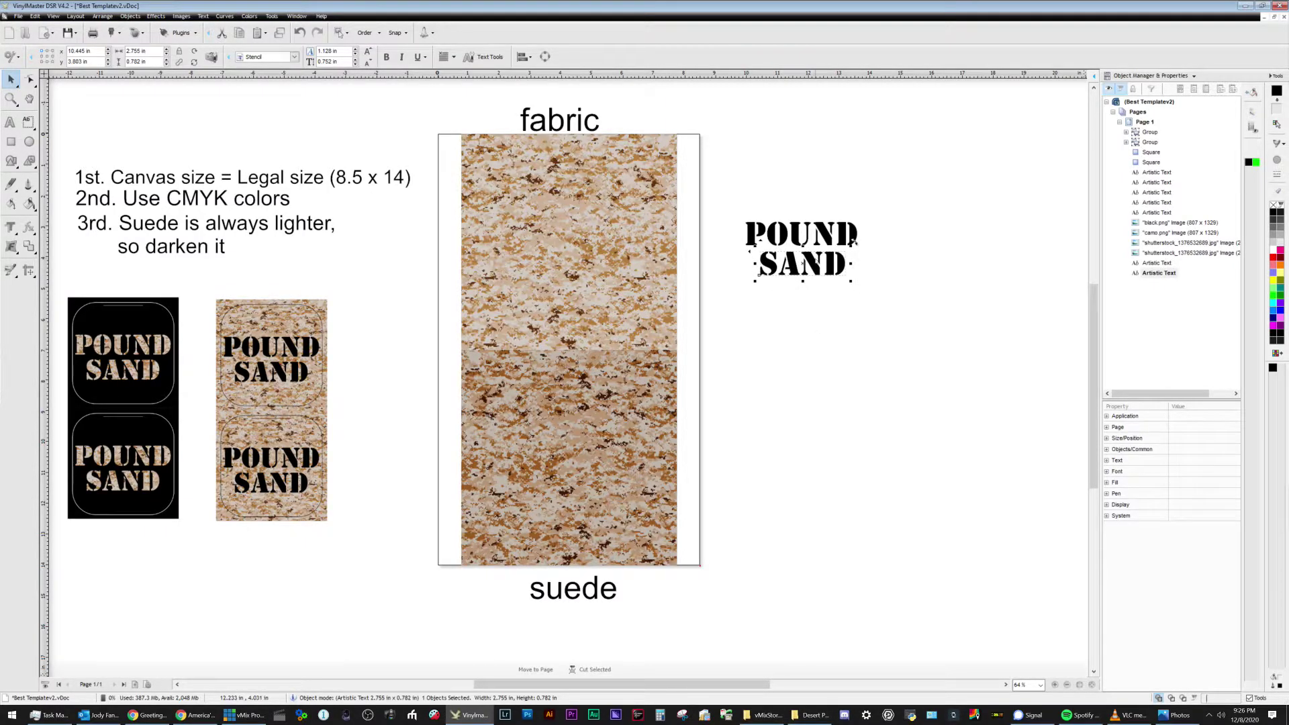
pyautogui.moveTo(818, 272); pyautogui.dragTo(818, 269)
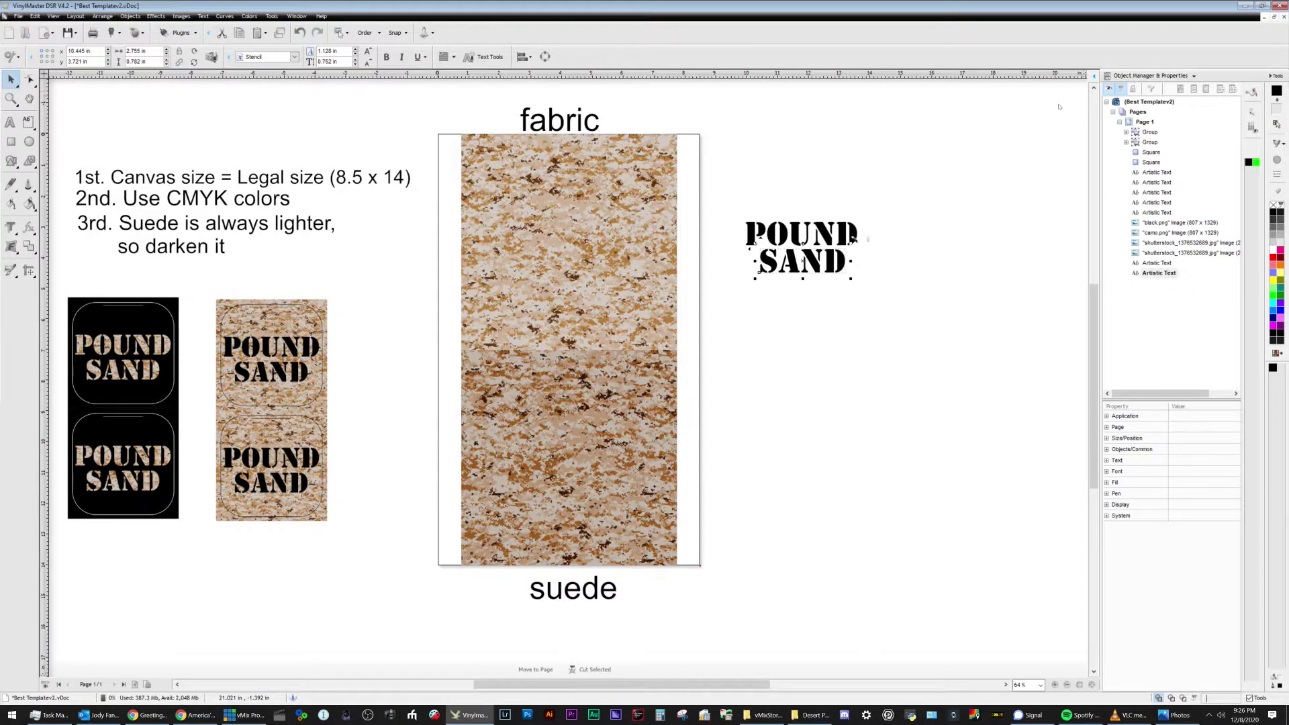
# Align the POUND and SAND texts to each other's horizontal centre with the Align tools, and group them.
pyautogui.click(1274, 77)
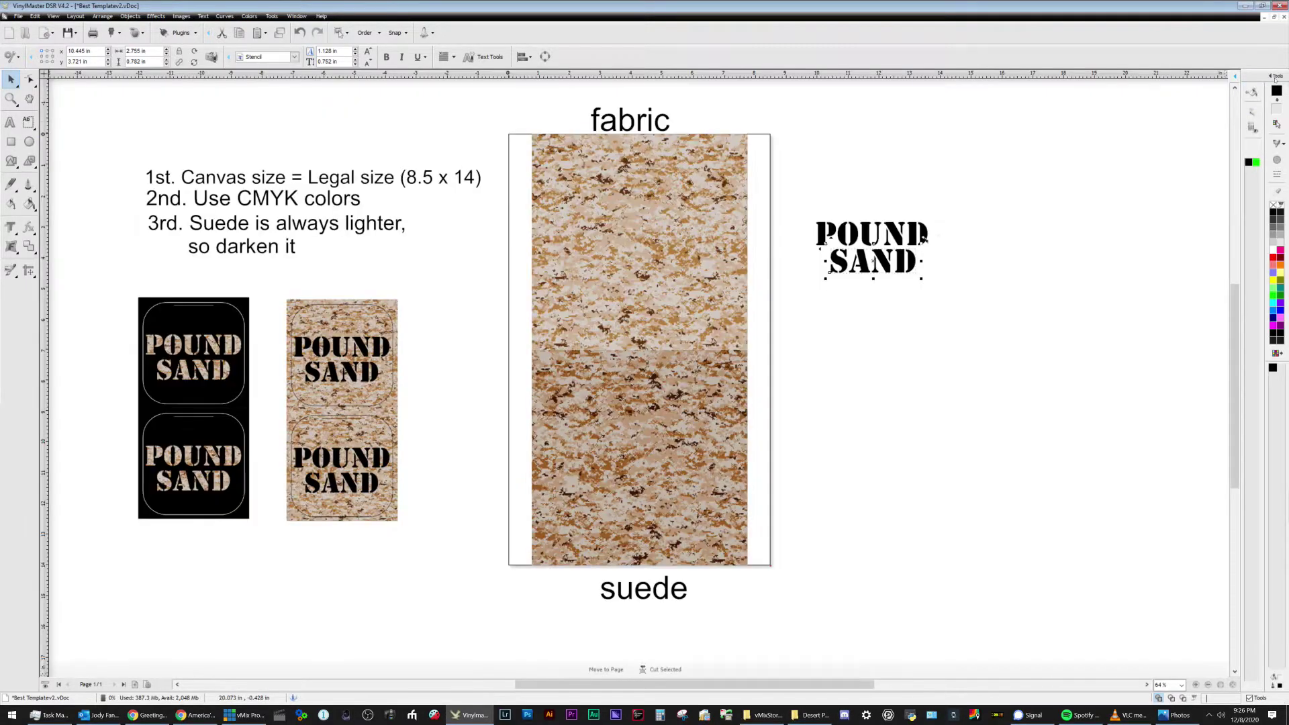
pyautogui.click(1274, 77)
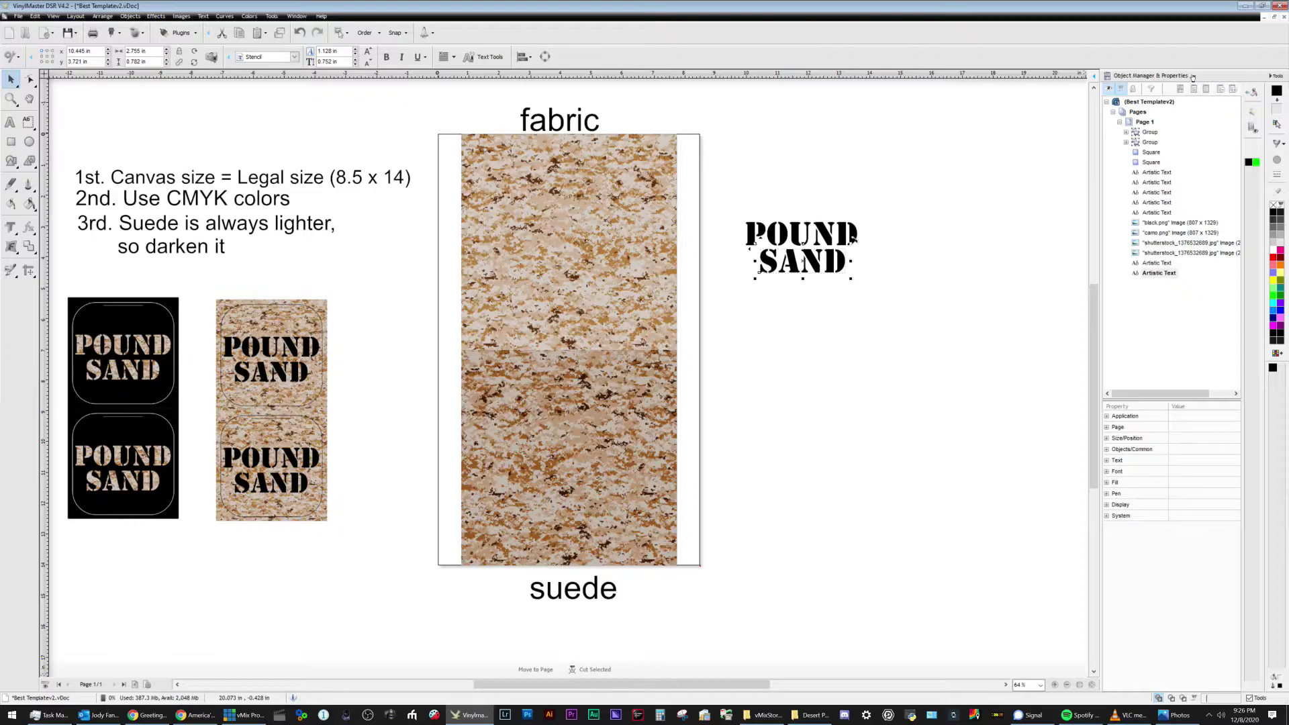
pyautogui.click(1194, 76)
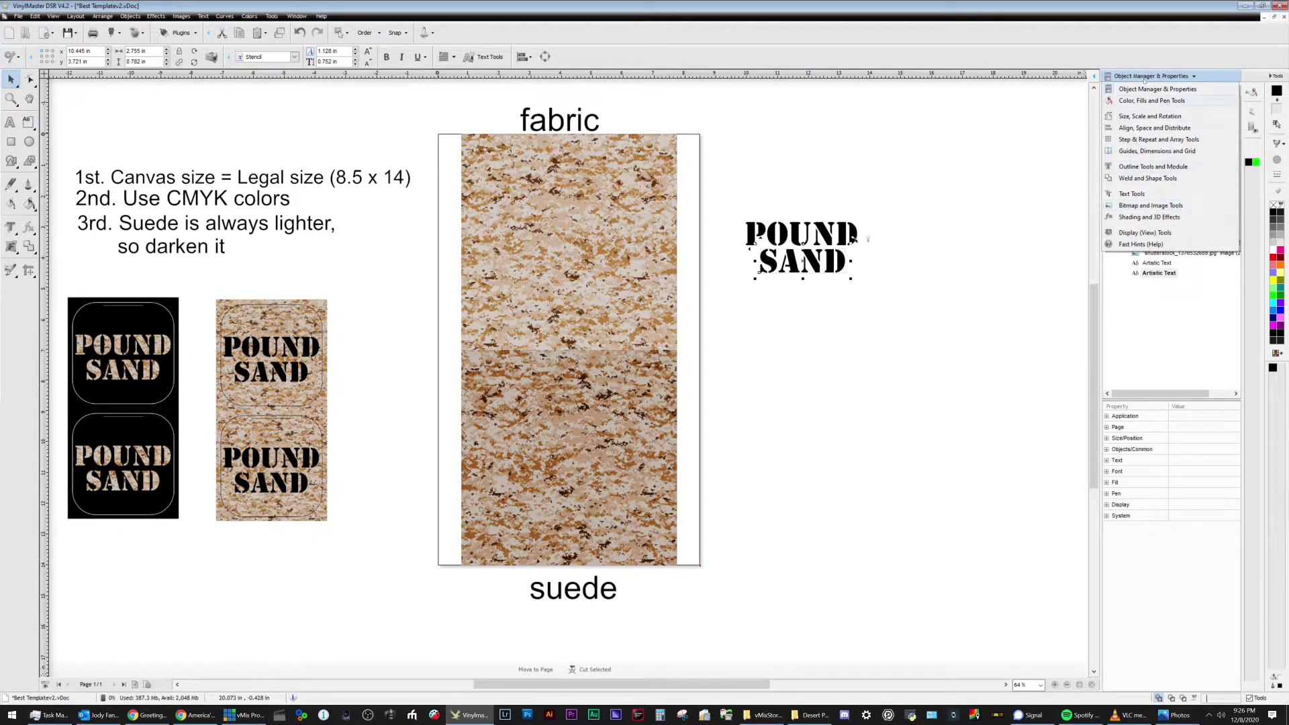
pyautogui.click(1154, 127)
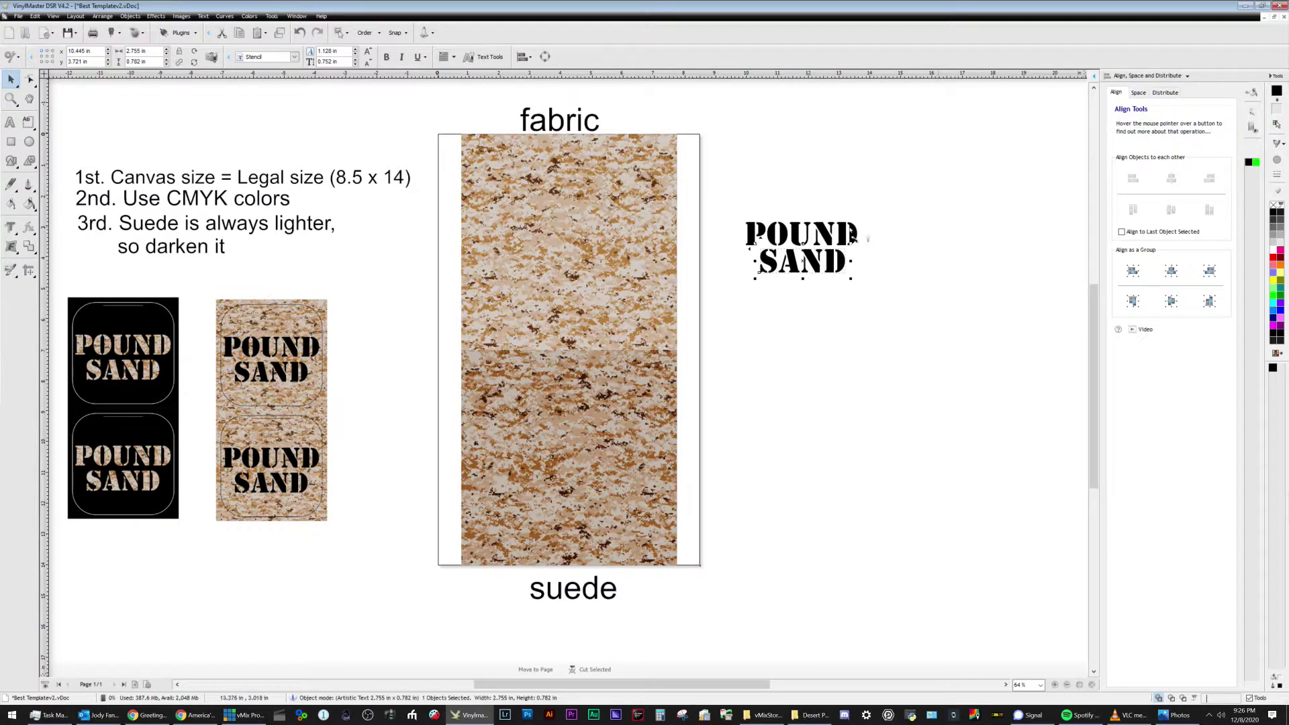
pyautogui.click(844, 234)
pyautogui.keyDown('shift'); pyautogui.click(836, 264); pyautogui.keyUp('shift')
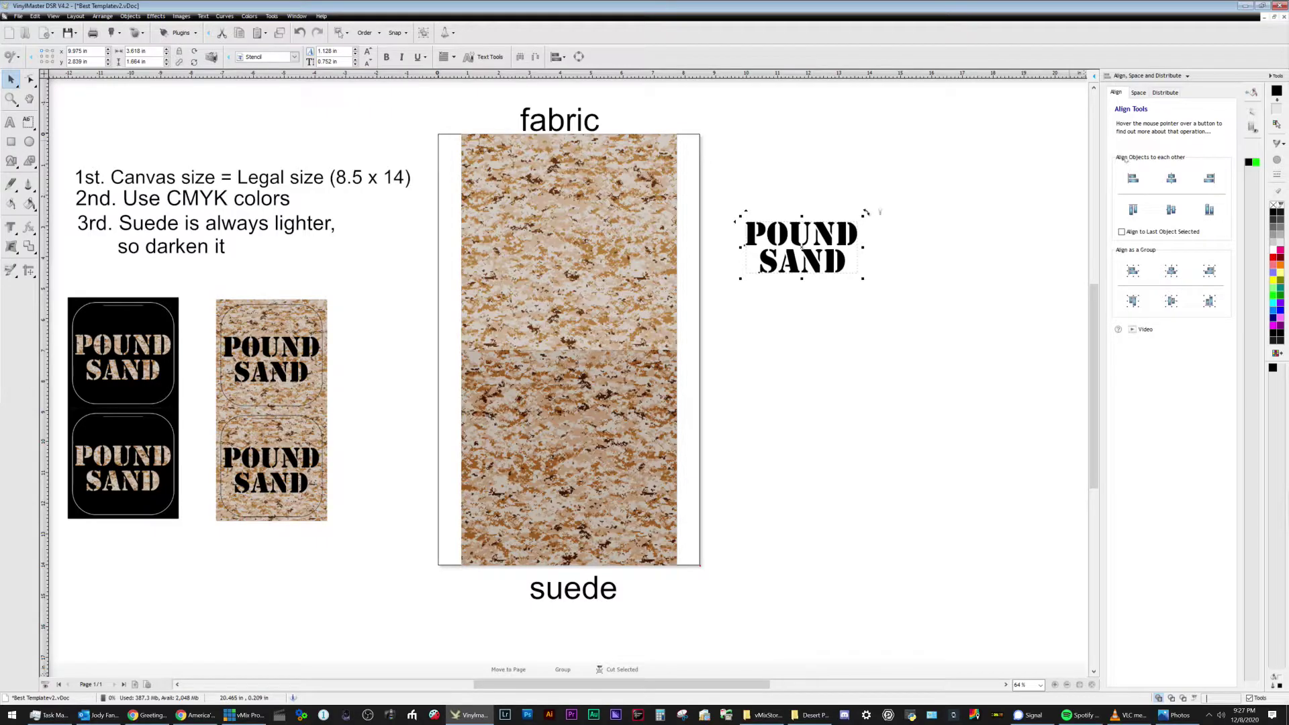
pyautogui.click(1170, 181)
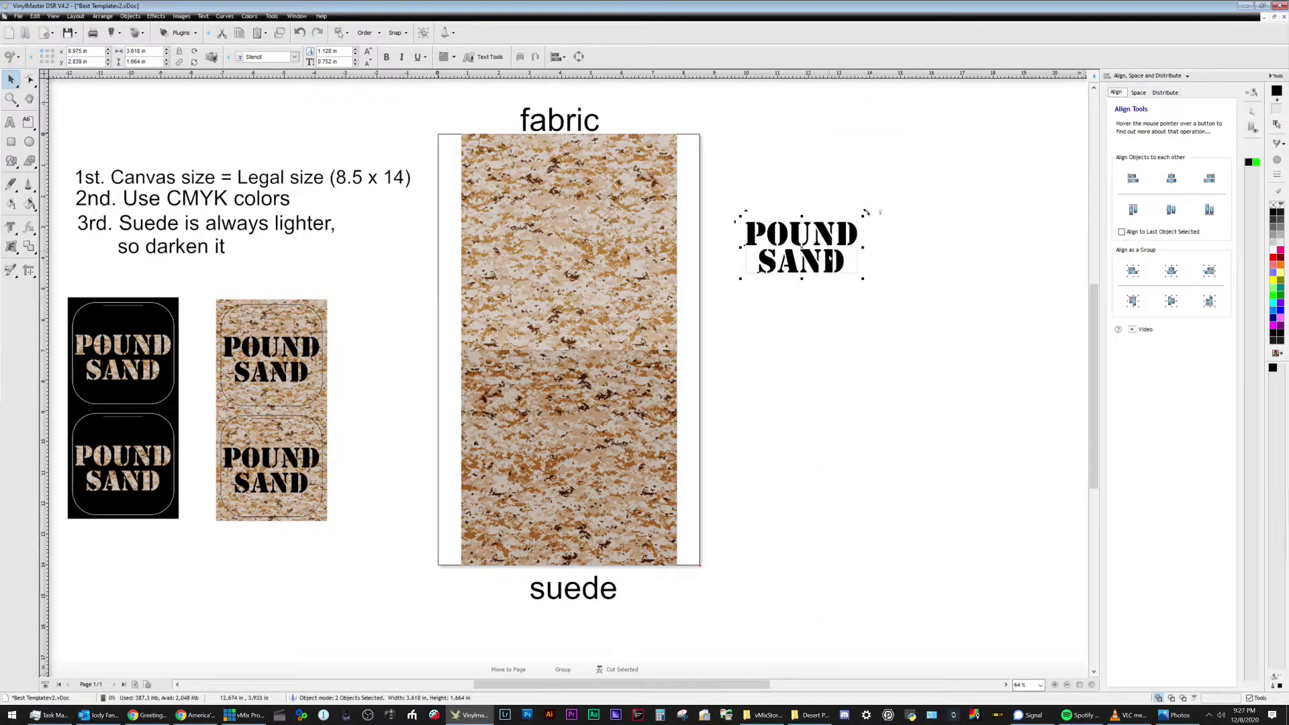
pyautogui.rightClick(832, 261)
pyautogui.click(863, 443)
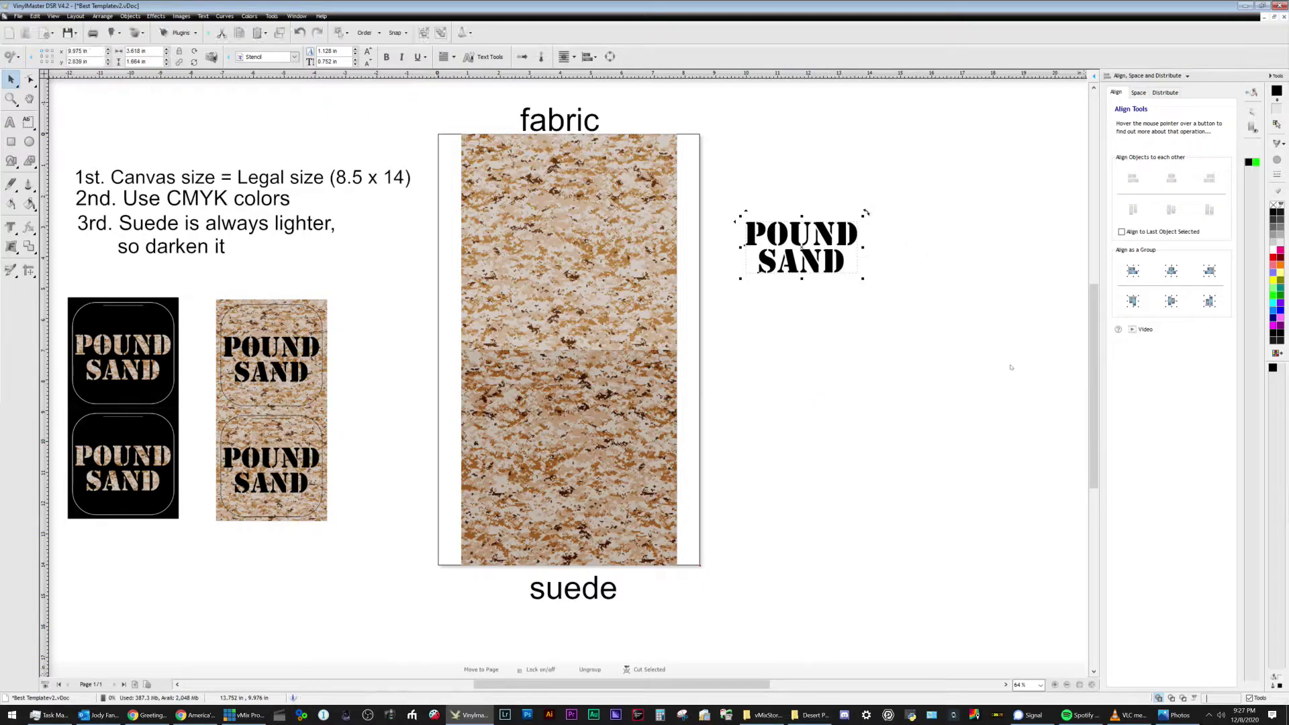
# Move the POUND SAND group onto the fabric half and align it to the page's horizontal centre.
pyautogui.moveTo(837, 278); pyautogui.dragTo(805, 250)
pyautogui.click(800, 257)
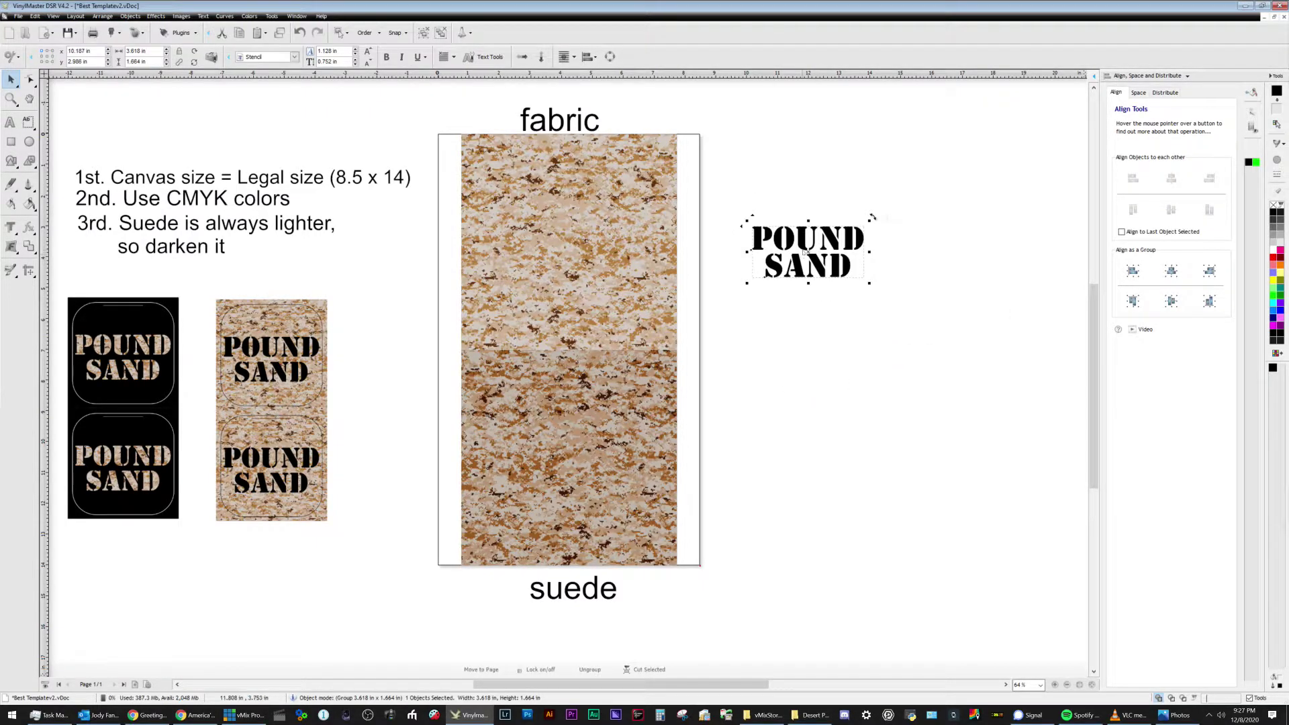
pyautogui.moveTo(807, 249); pyautogui.dragTo(569, 249)
pyautogui.click(1168, 264)
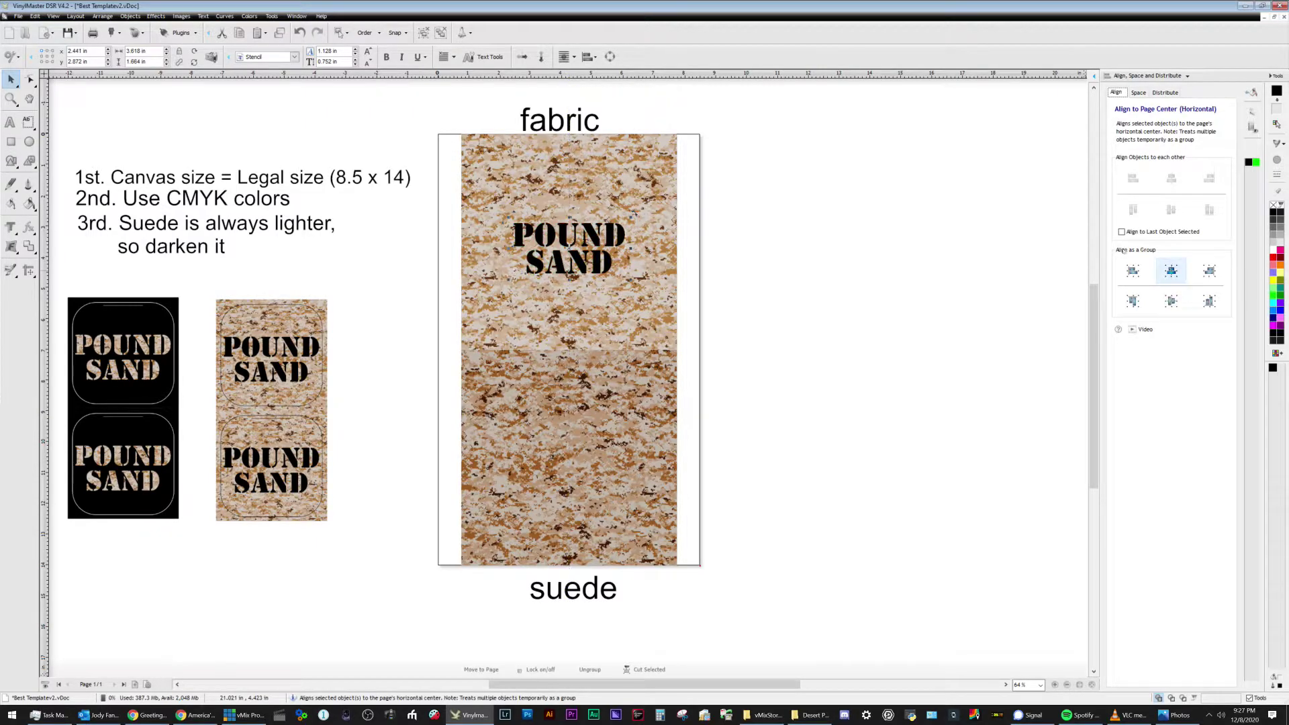
# Show the artwork in wireframe and enlarge the POUND SAND group to about 5.88 by 2.70 in within the fabric half's rounded outline.
pyautogui.click(833, 467)
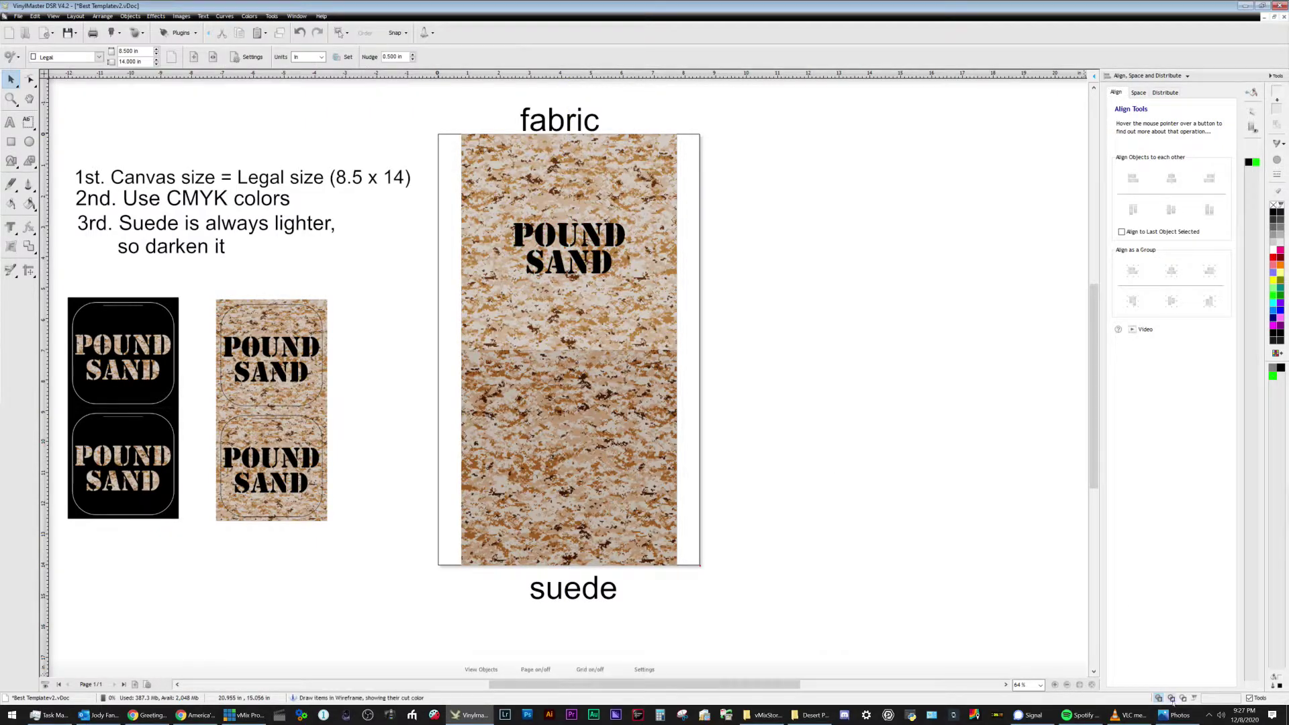
pyautogui.click(557, 235)
pyautogui.scroll(1, 558, 235)
pyautogui.scroll(2, 543, 366)
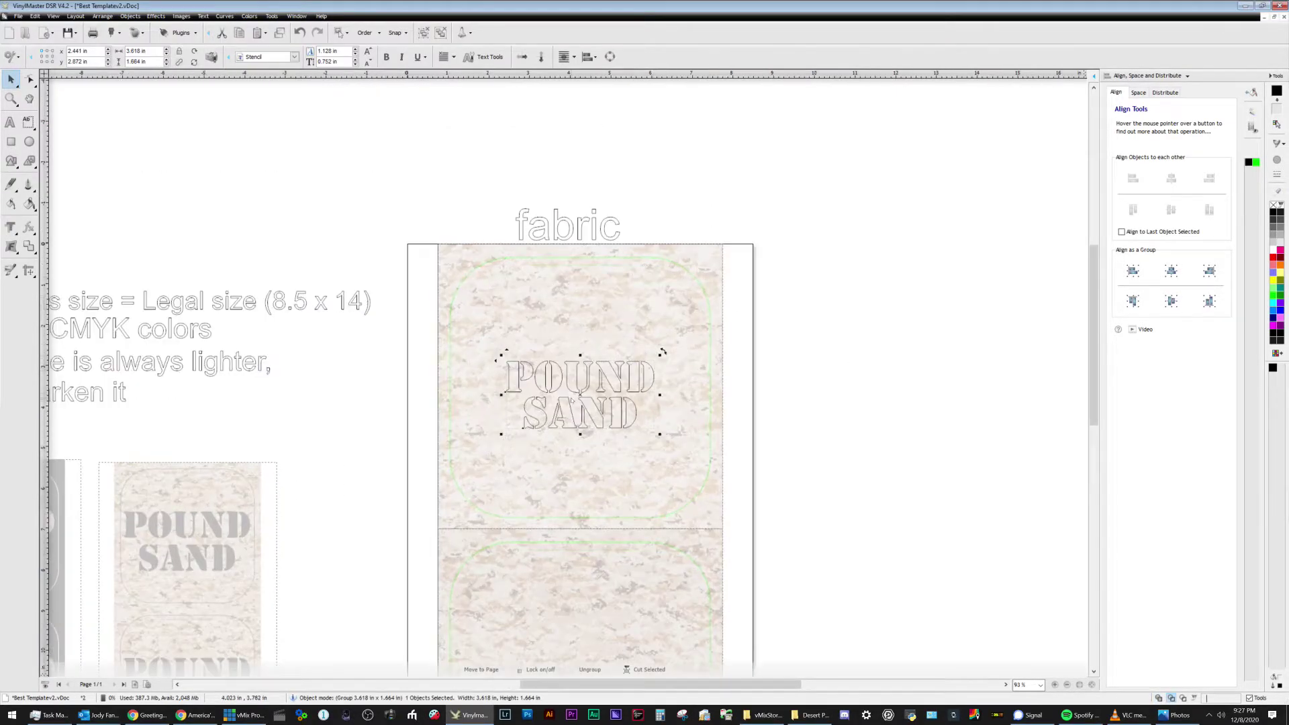
pyautogui.scroll(3, 544, 366)
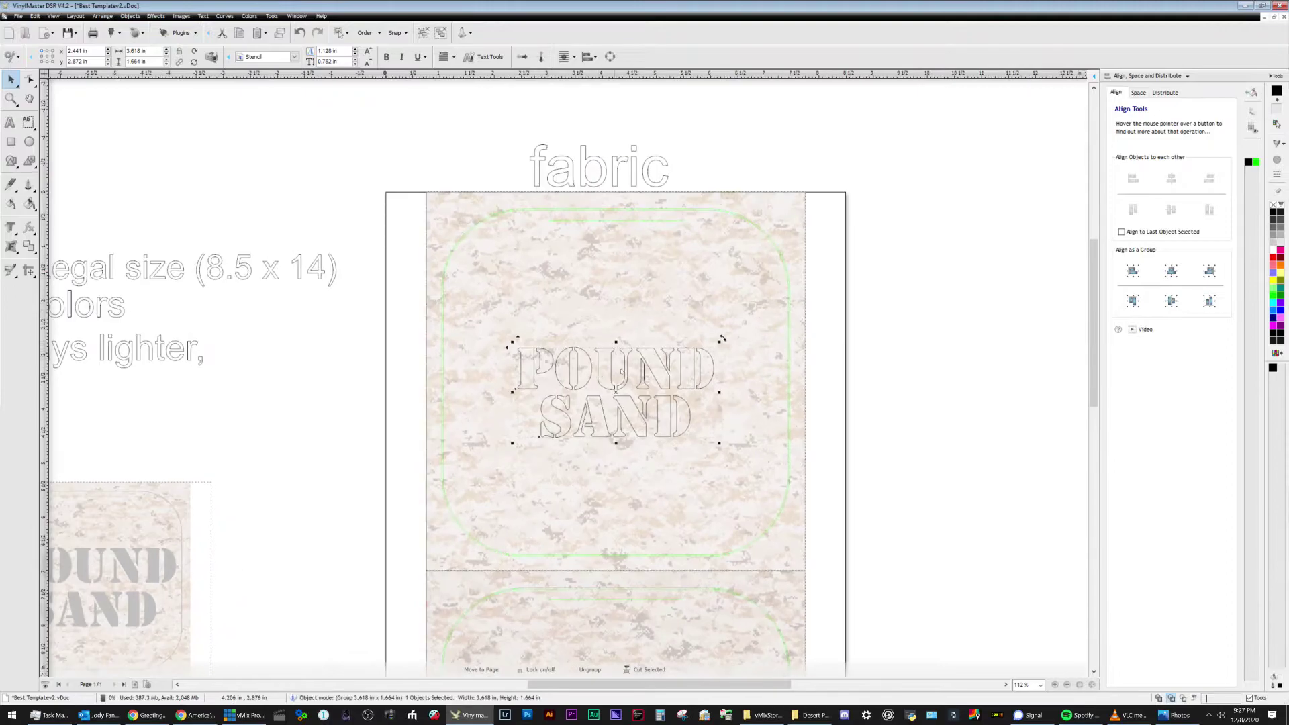
pyautogui.moveTo(678, 321); pyautogui.dragTo(754, 287)
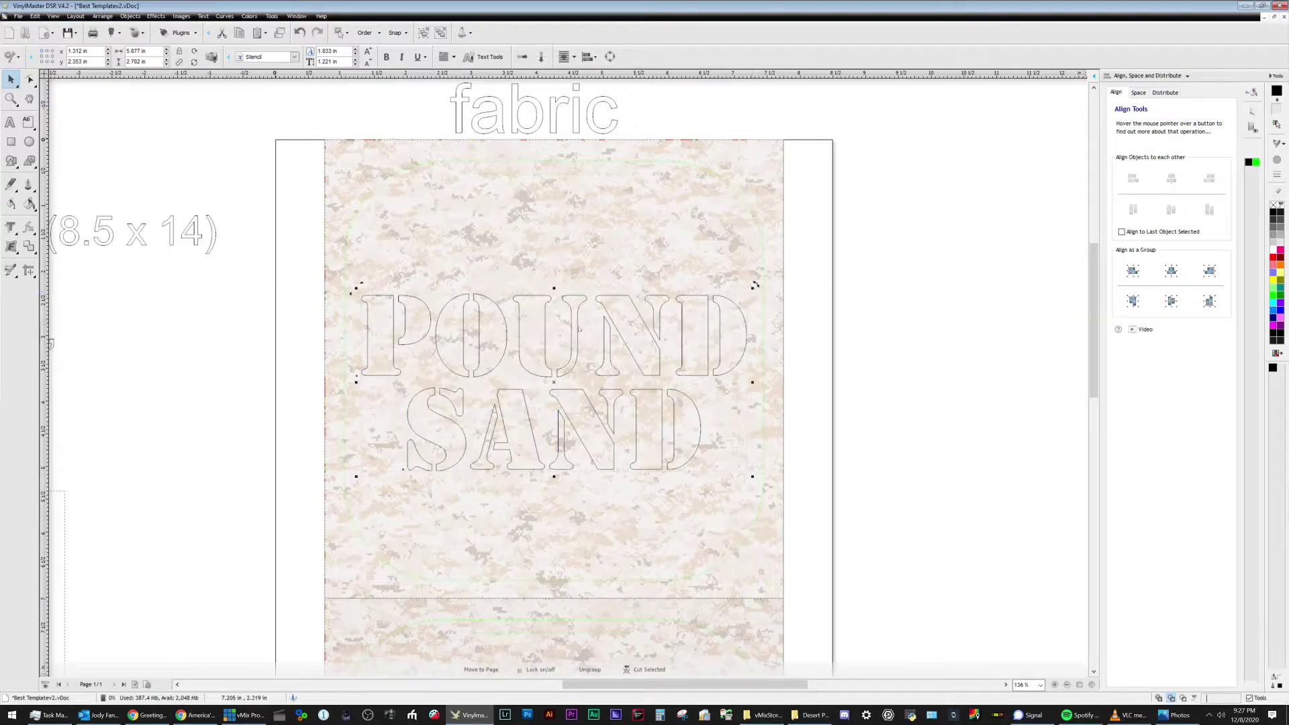
pyautogui.scroll(-3, 579, 329)
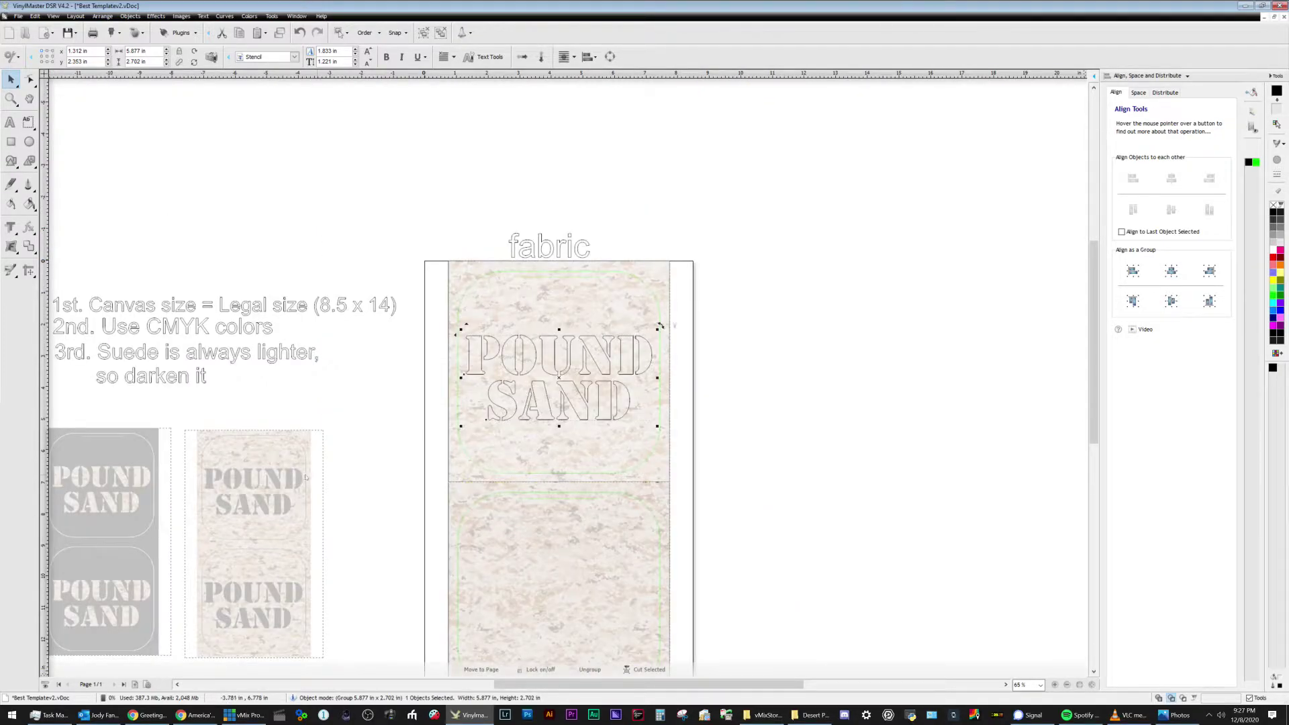
pyautogui.click(590, 361)
pyautogui.scroll(3, 589, 362)
pyautogui.scroll(1, 589, 380)
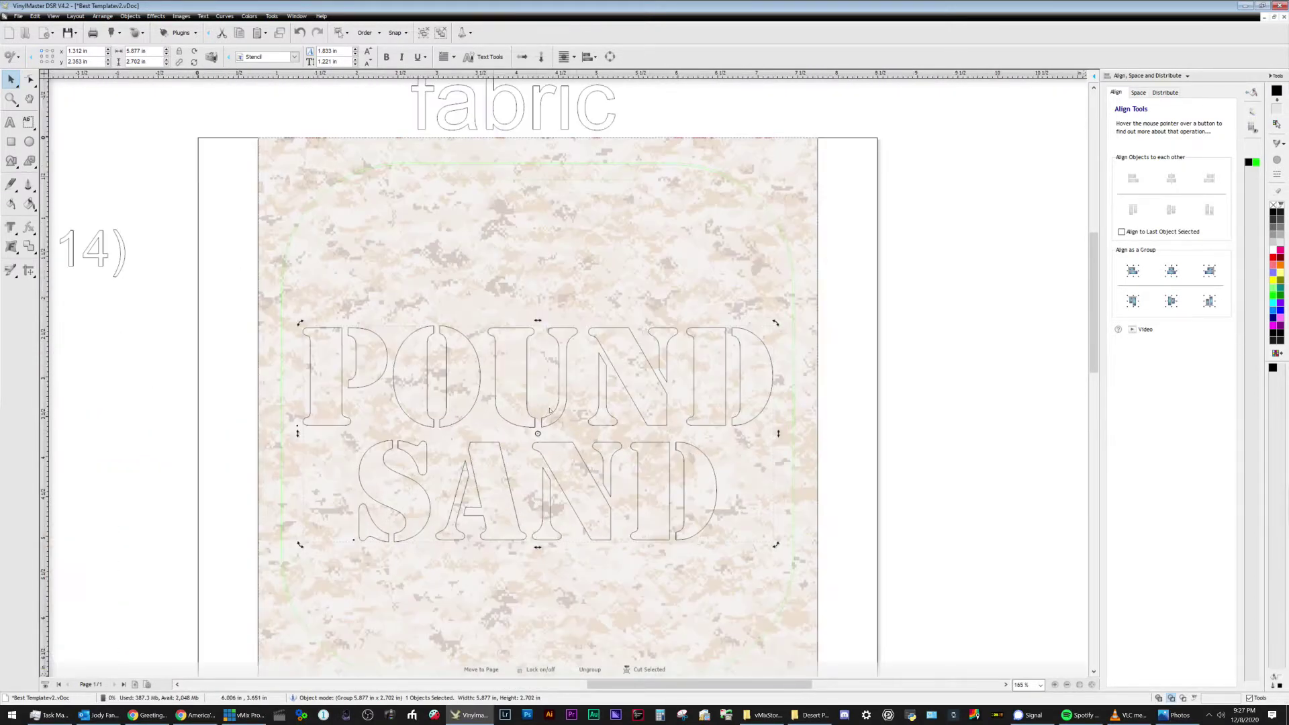
pyautogui.scroll(-1, 609, 383)
# Bring both green rounded template outlines in front of the camo images, and return to the full-colour view.
pyautogui.press('Escape')
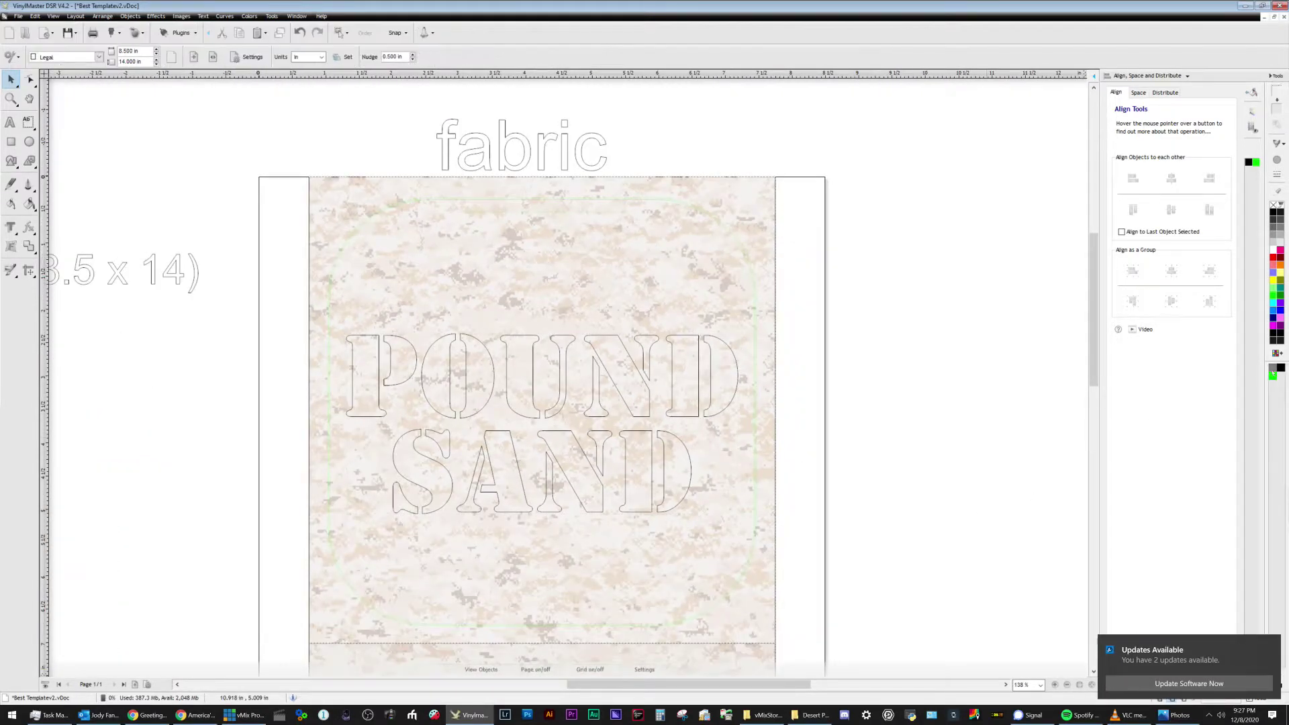
pyautogui.hotkey('ctrl', 'a')
pyautogui.click(365, 33)
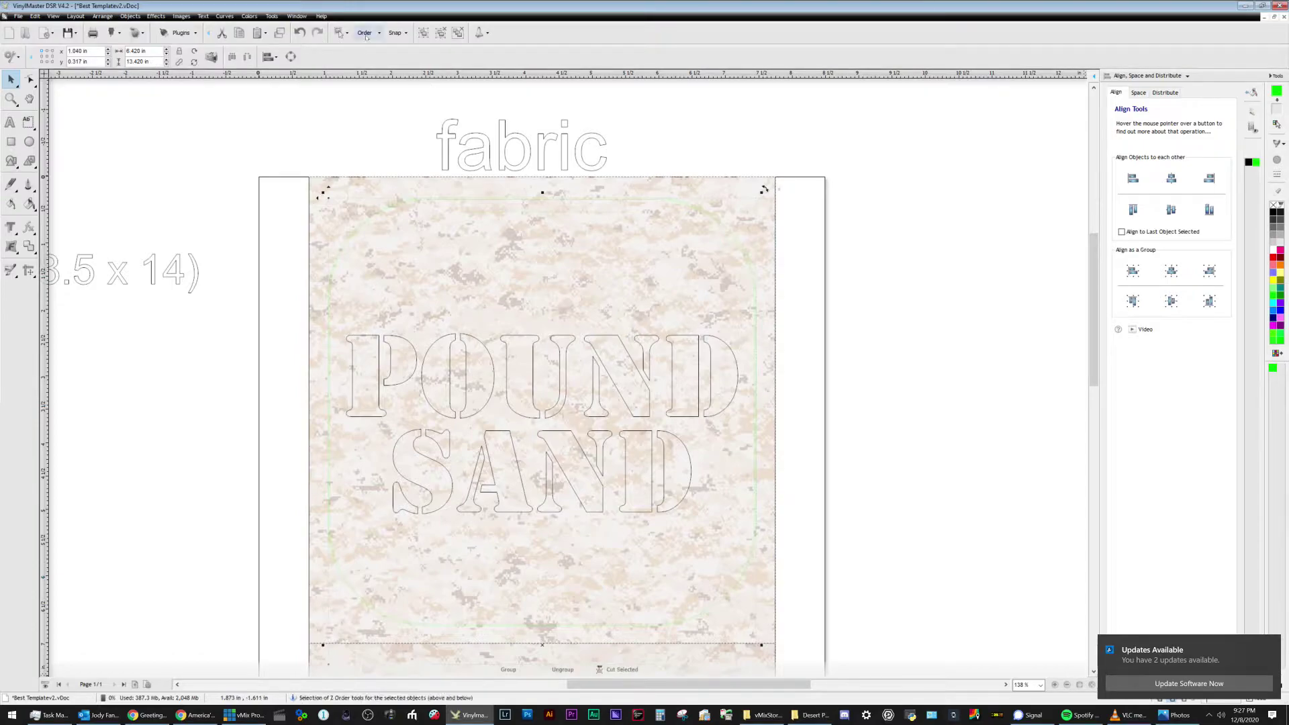
pyautogui.press('Escape')
pyautogui.press('Escape')
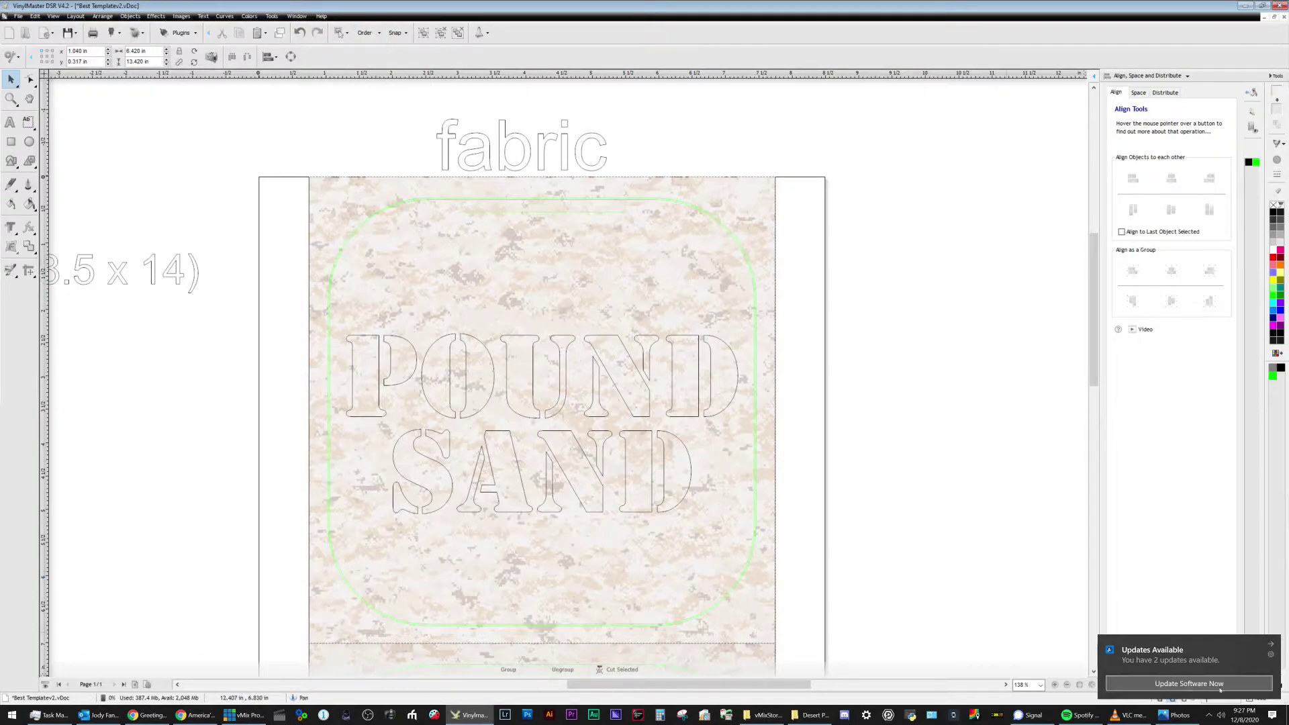
pyautogui.click(1270, 644)
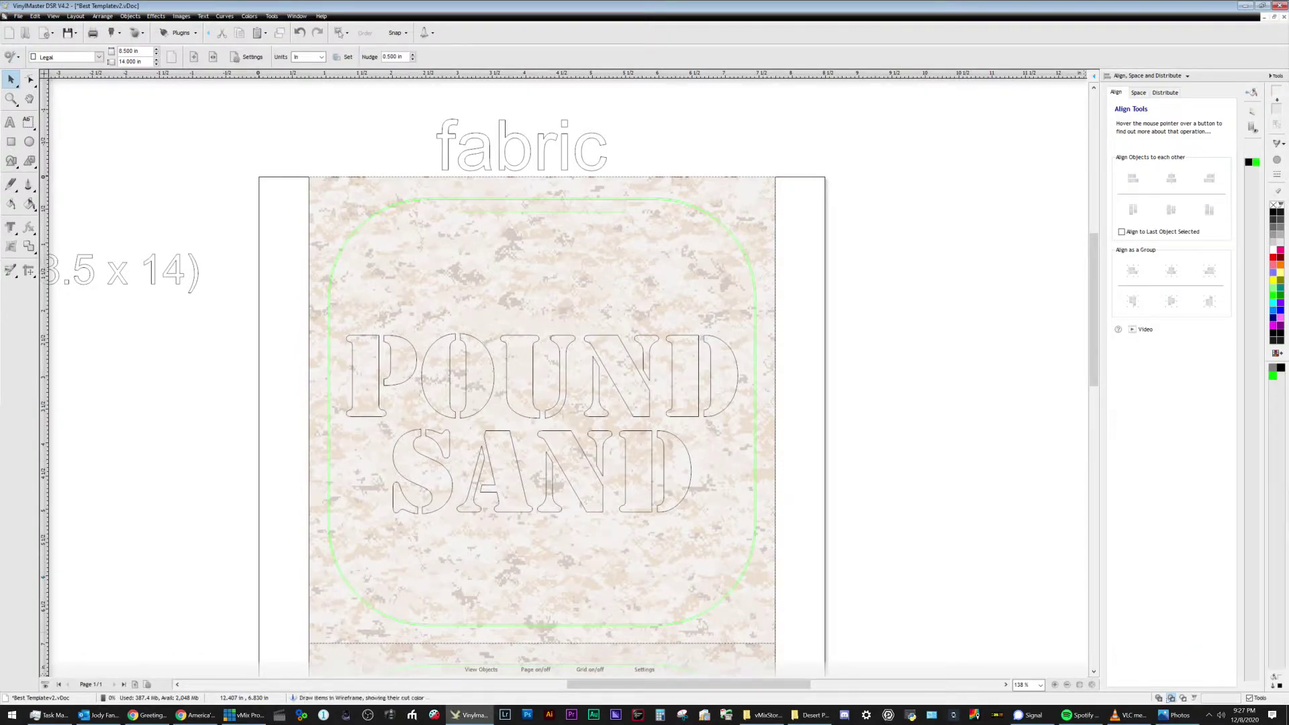
pyautogui.click(1158, 699)
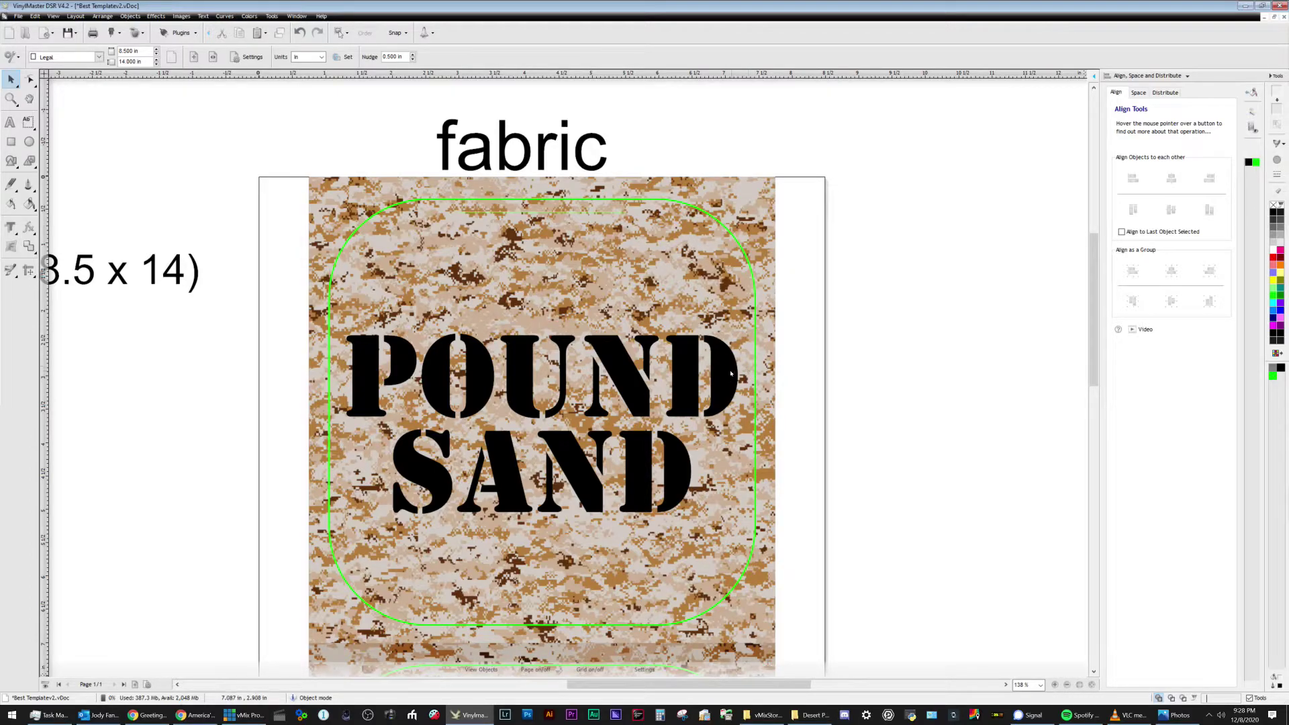
# Enlarge the POUND SAND group to about 6.32 by 2.90 in so it nearly spans the green outline's width.
pyautogui.click(732, 370)
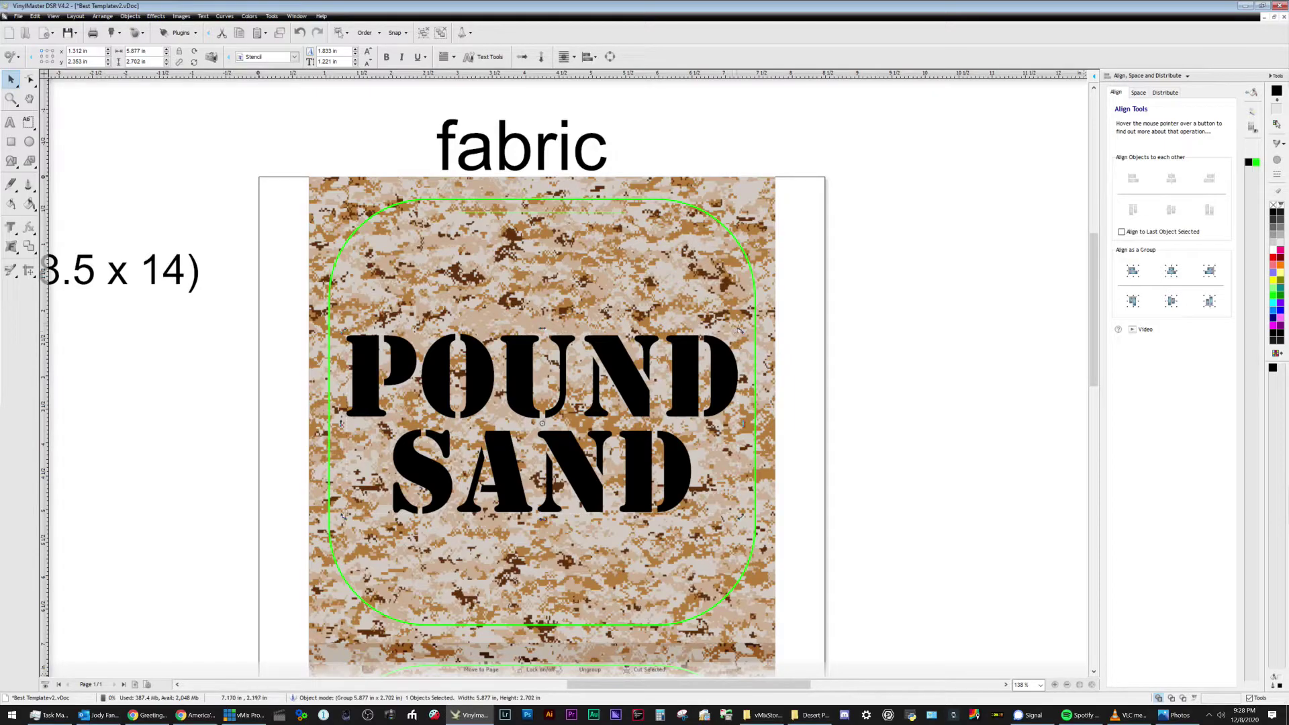
pyautogui.moveTo(744, 339); pyautogui.dragTo(758, 323)
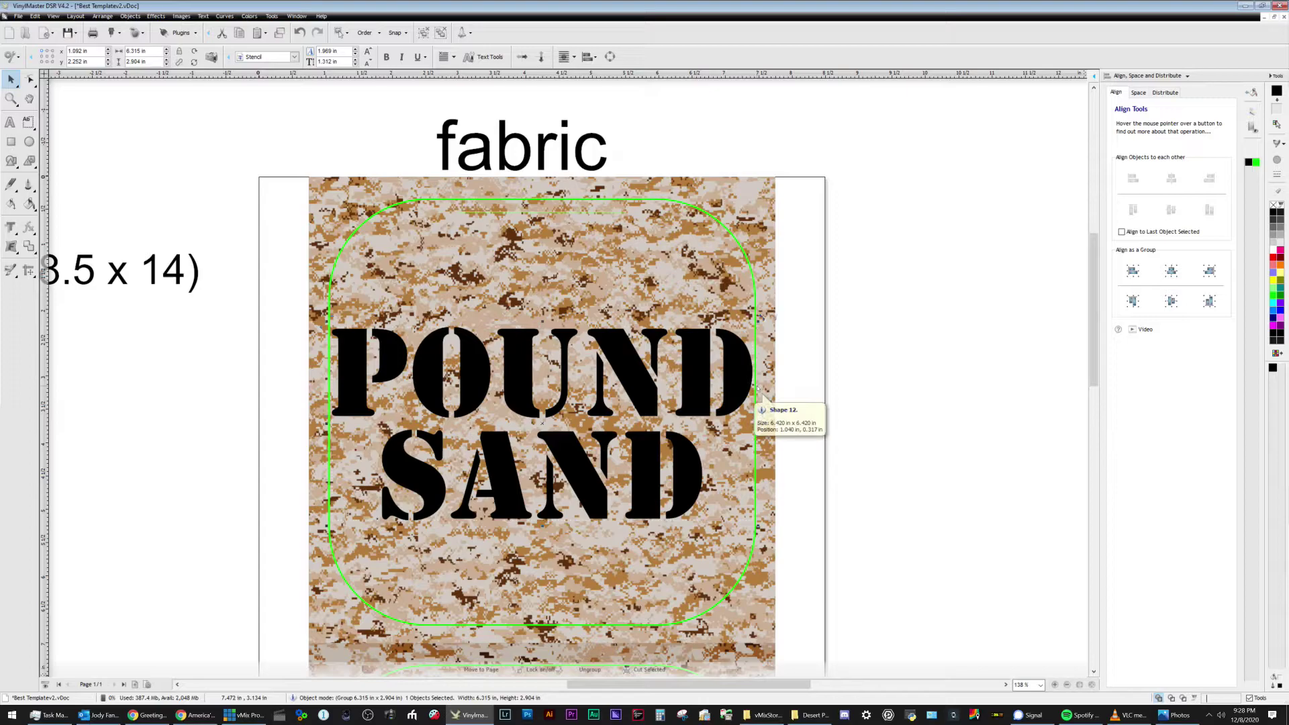
pyautogui.scroll(-1, 703, 372)
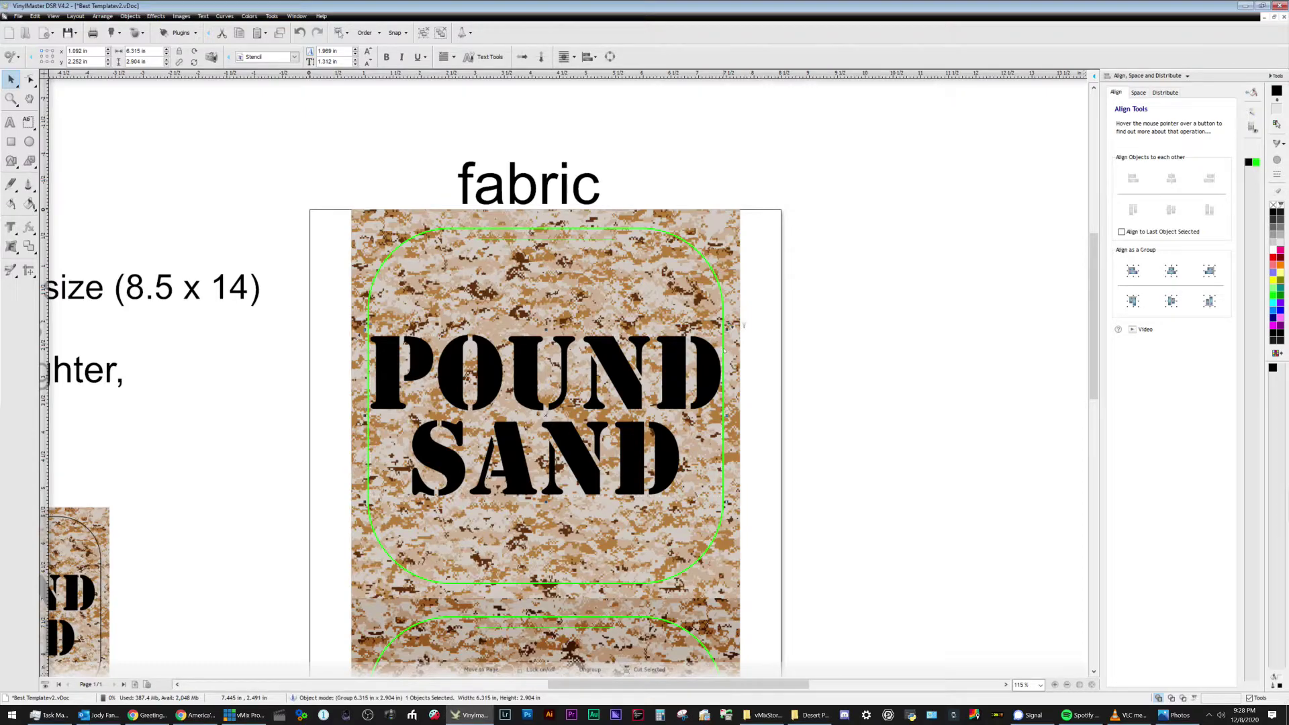
# Reduce the POUND SAND group to about 6.03 by 2.77 in so it sits inside the green outline's sides.
pyautogui.moveTo(726, 329); pyautogui.dragTo(722, 331)
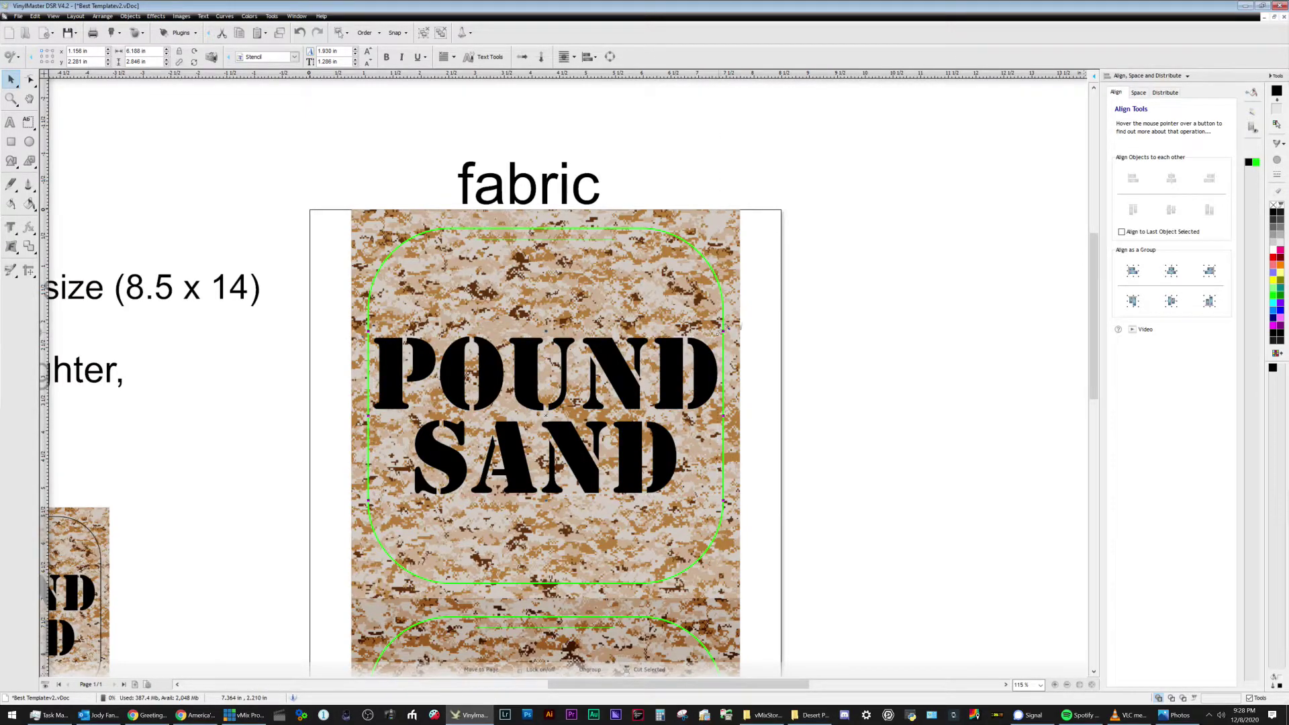
pyautogui.moveTo(720, 331); pyautogui.dragTo(692, 353)
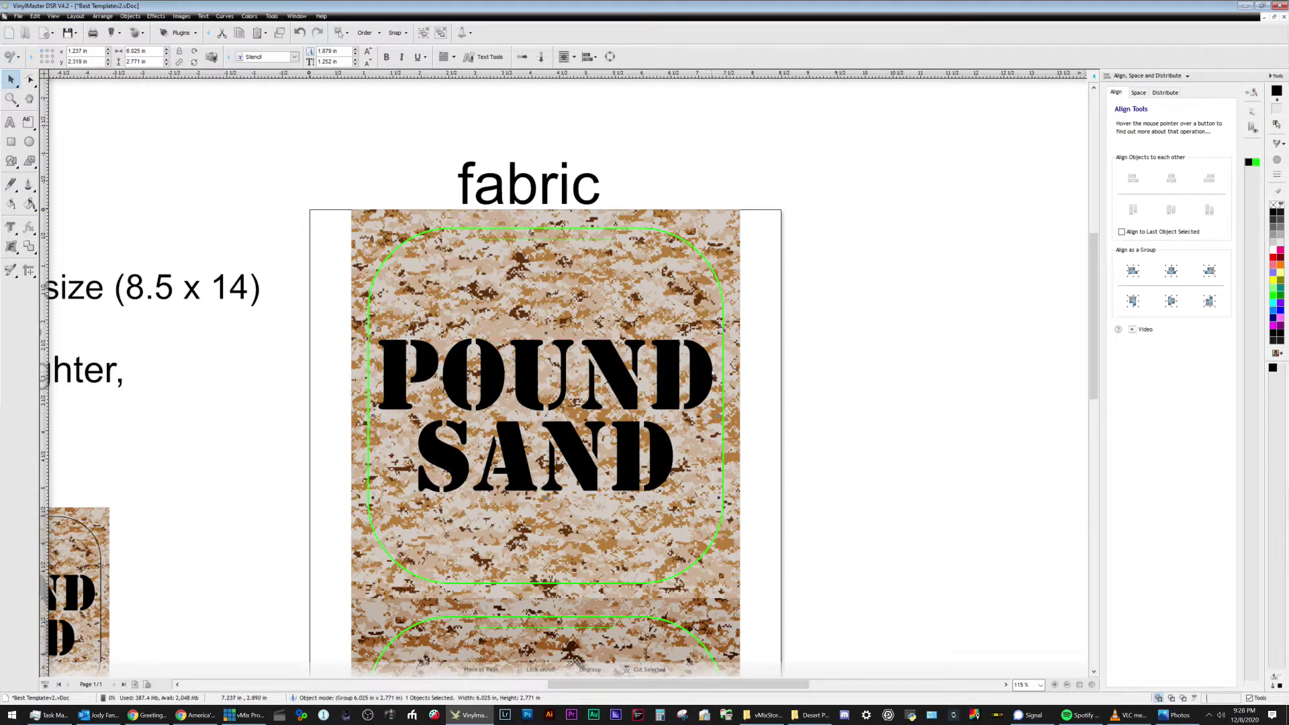
# Compare the resized POUND SAND lettering on the fabric half with the small camo reference design.
pyautogui.scroll(-3, 793, 321)
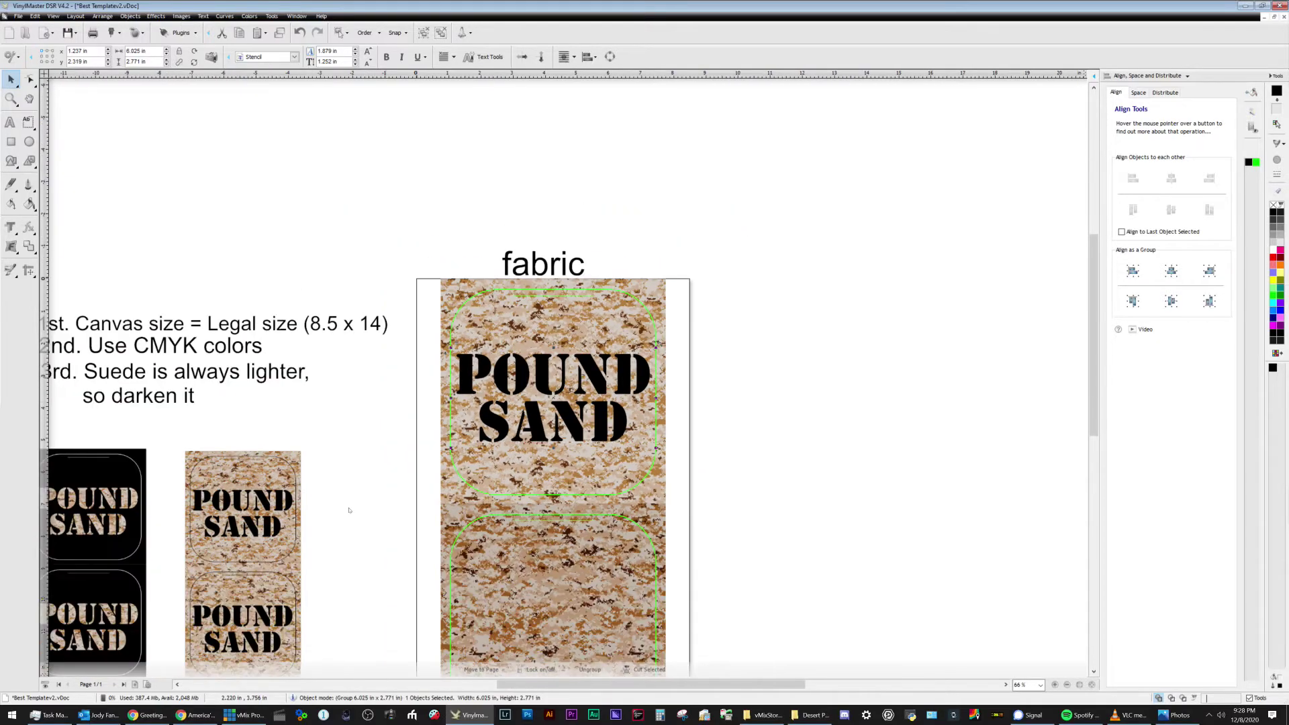
pyautogui.scroll(4, 792, 321)
pyautogui.scroll(-4, 792, 322)
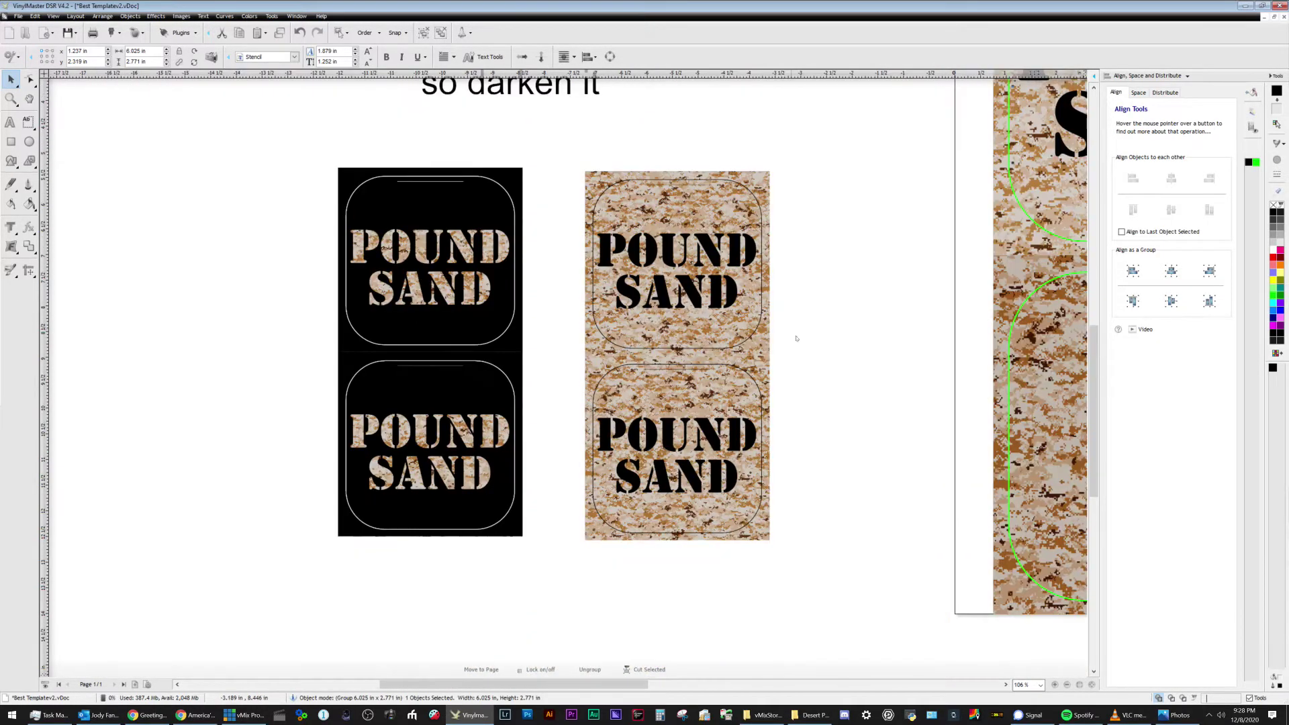
pyautogui.scroll(2, 968, 286)
pyautogui.scroll(1, 738, 285)
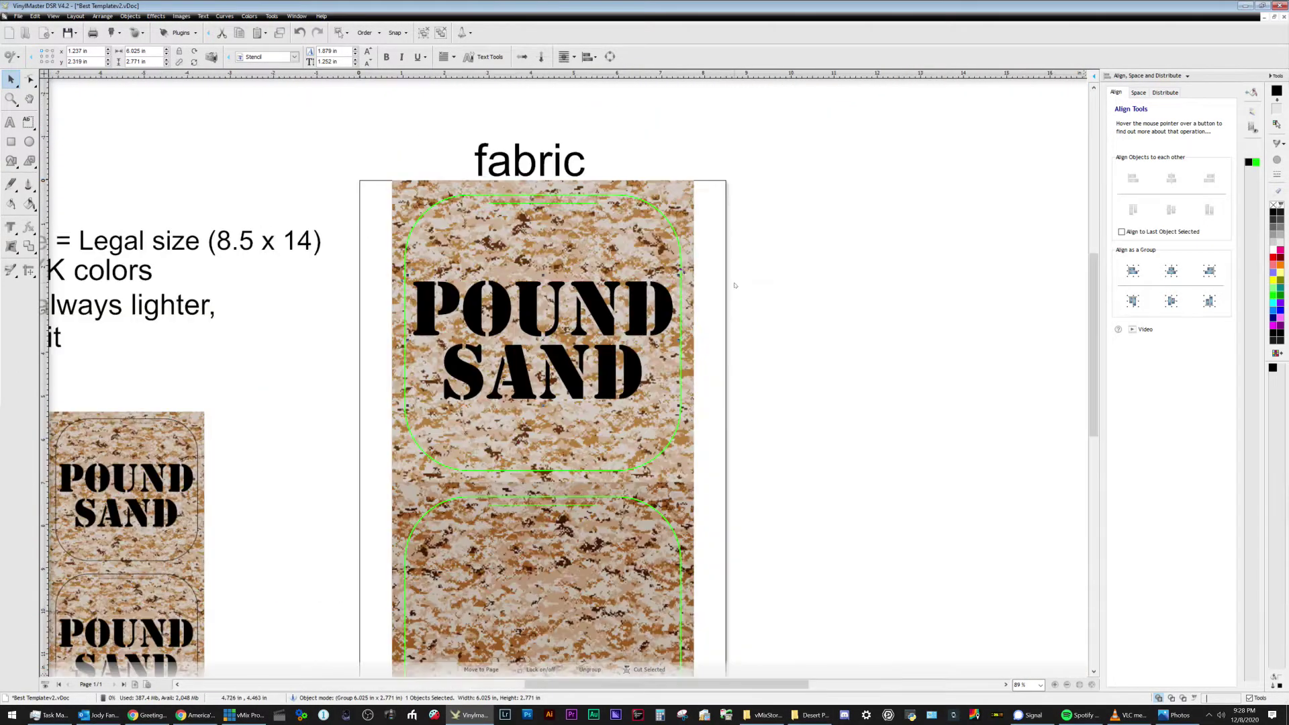
pyautogui.scroll(1, 577, 344)
pyautogui.scroll(-1, 524, 406)
pyautogui.scroll(-1, 523, 406)
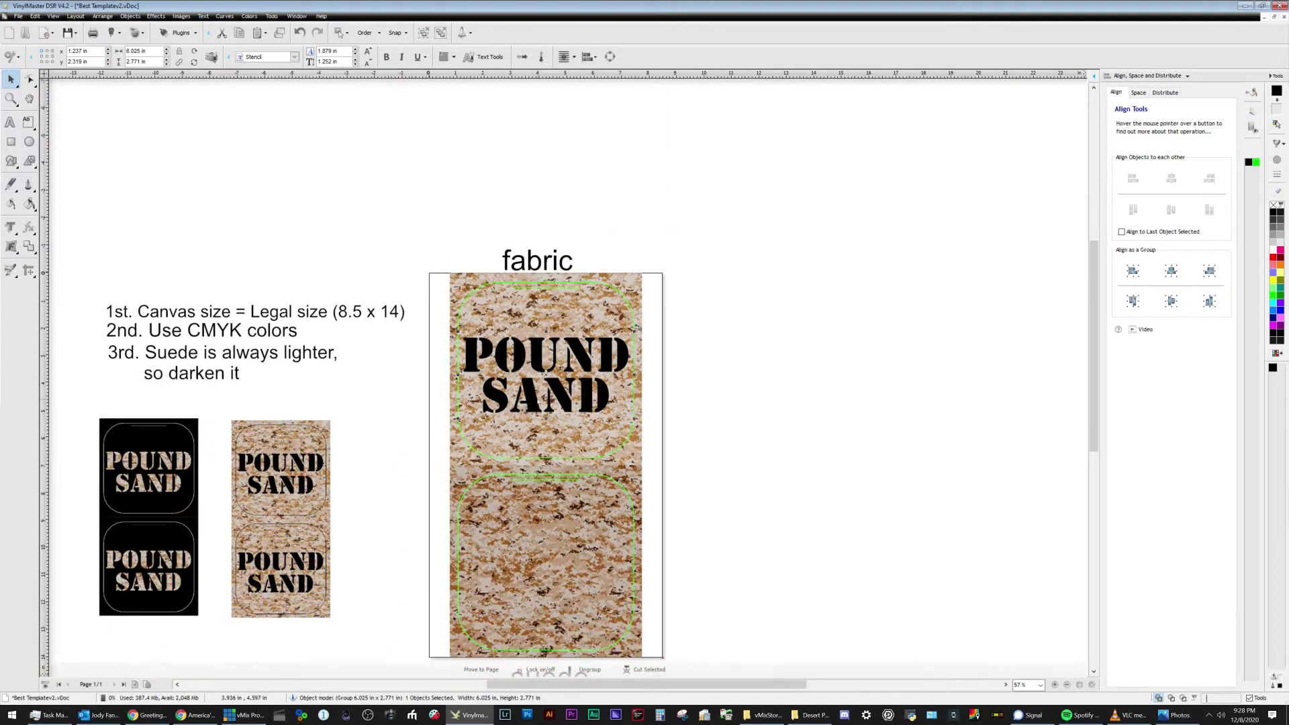
# Duplicate the POUND SAND group and move the copy 7 in straight down onto the suede half.
pyautogui.hotkey('ctrl', 'a')
pyautogui.hotkey('ctrl', 'd')
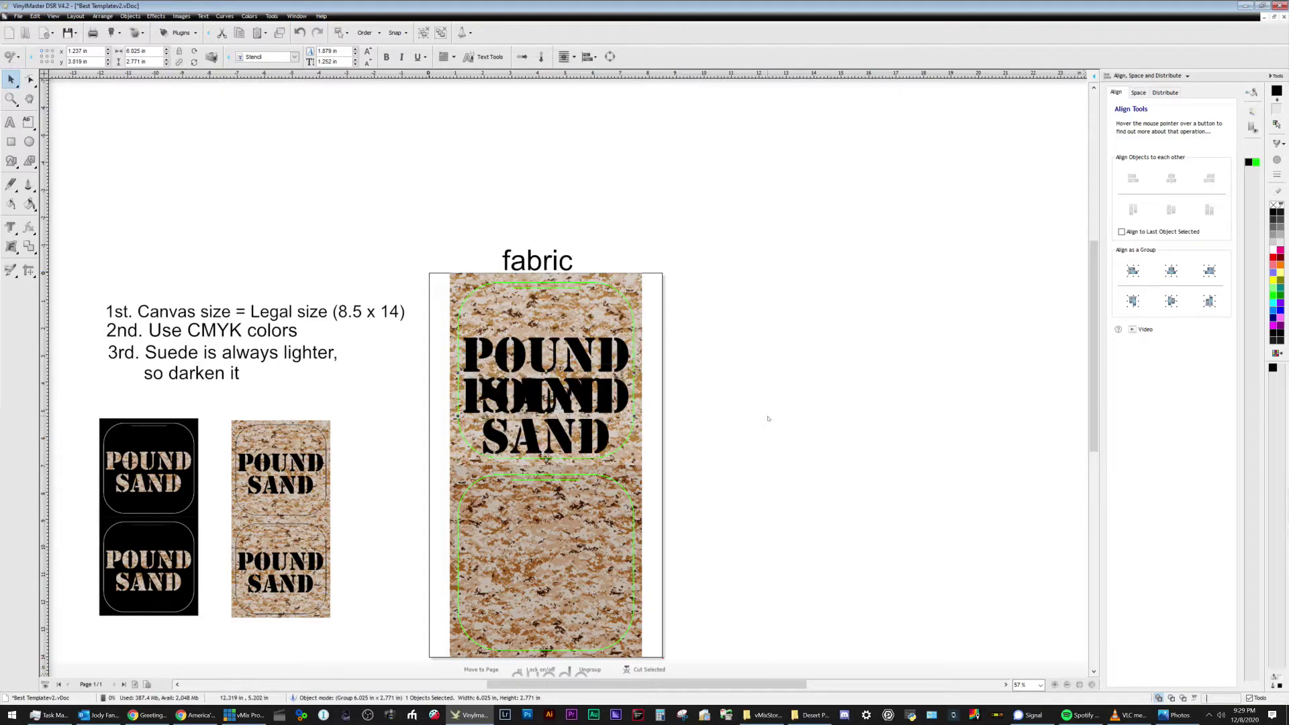
pyautogui.press('Down')
pyautogui.press('Down')
pyautogui.press('Down')
pyautogui.press('Down')
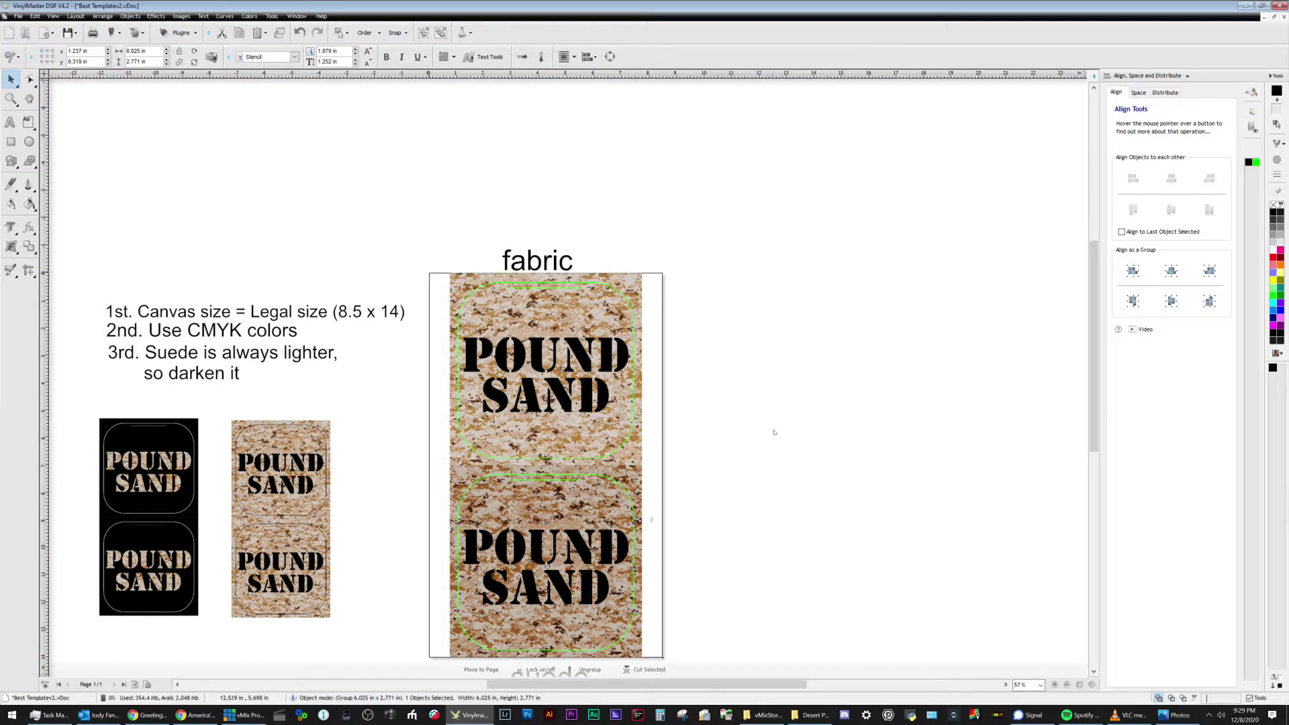
pyautogui.click(774, 431)
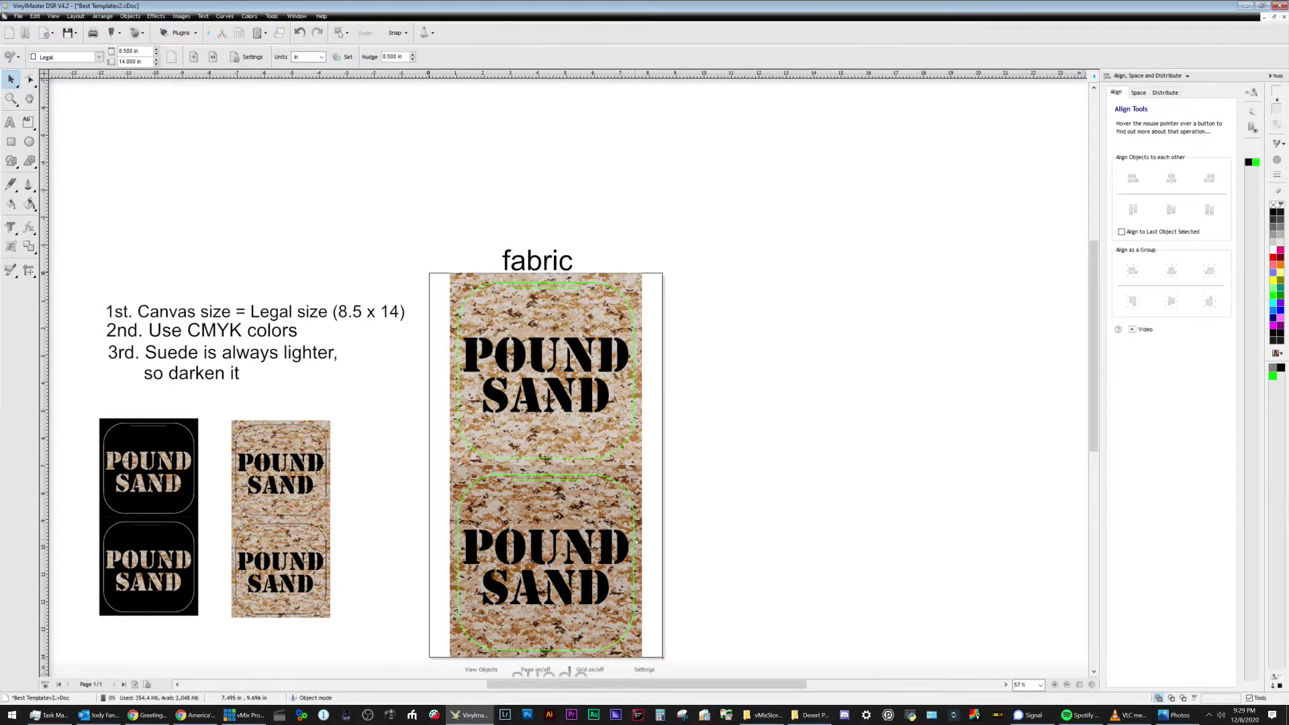
# Fill both POUND SAND groups, on the fabric and suede halves, with white.
pyautogui.scroll(1, 635, 534)
pyautogui.scroll(1, 614, 638)
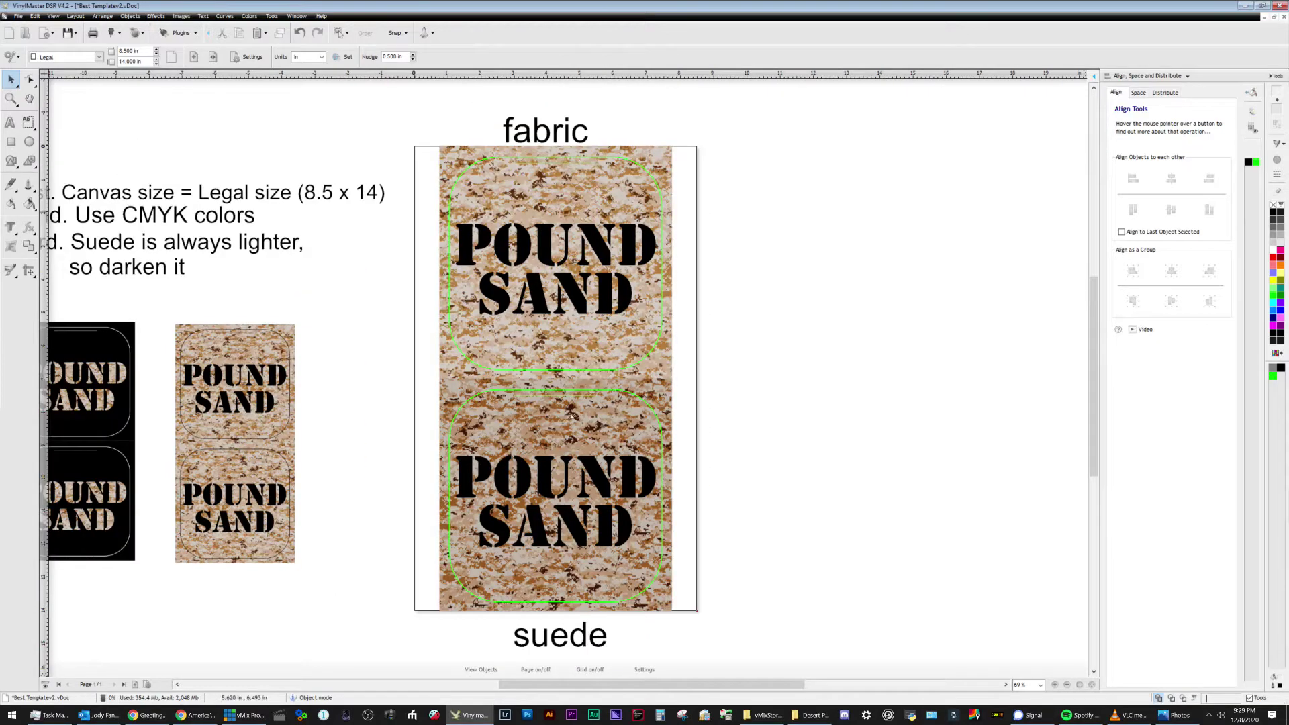
pyautogui.hscroll(-3, 470, 571)
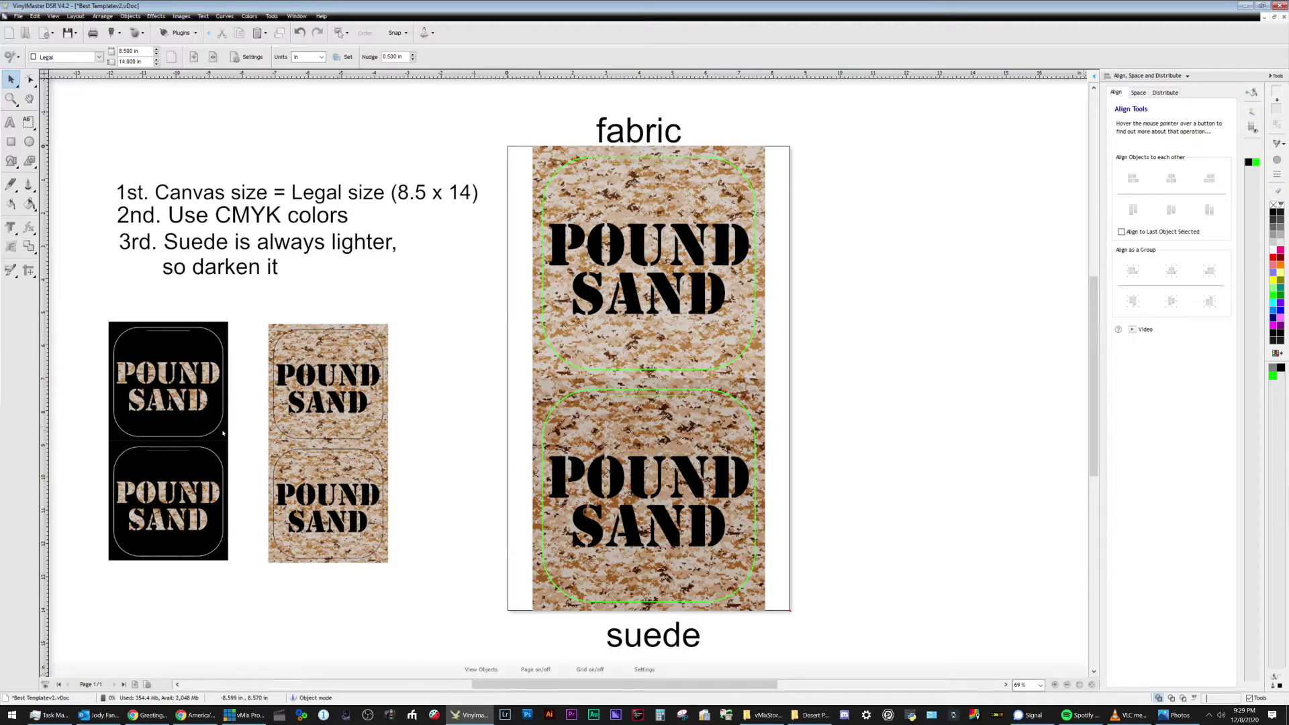
pyautogui.click(180, 425)
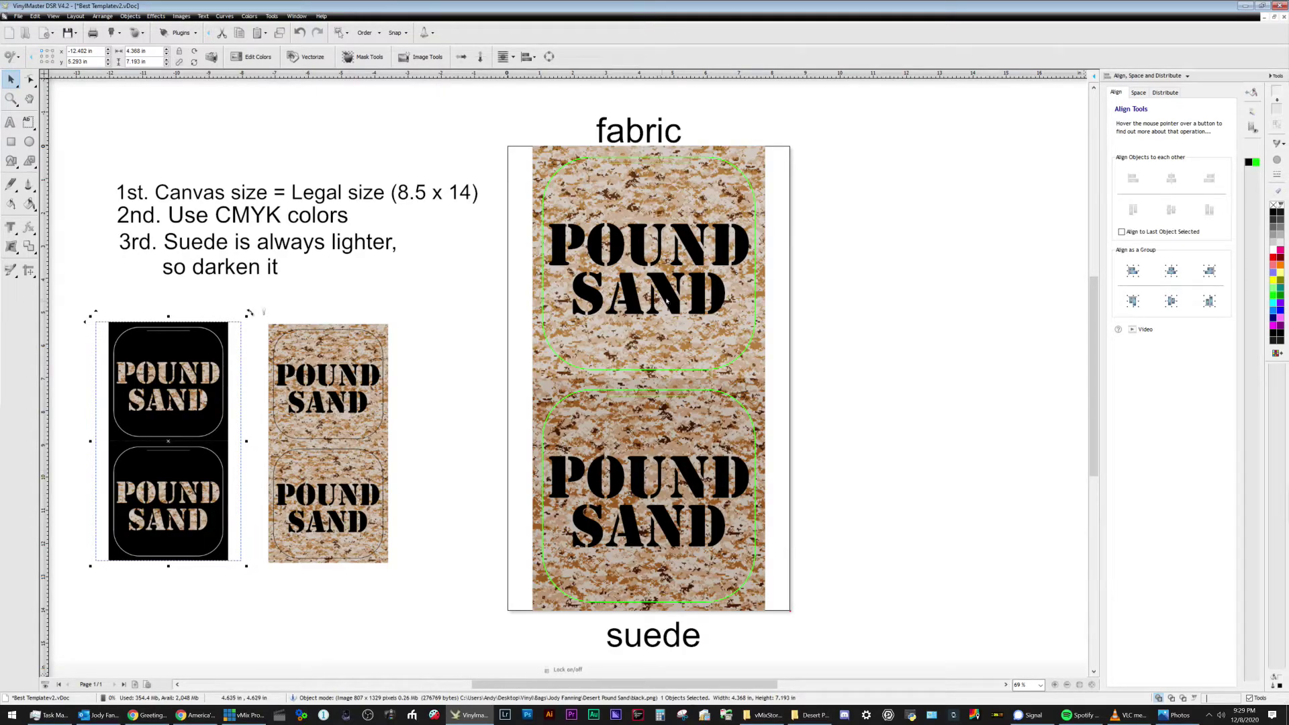
pyautogui.click(721, 302)
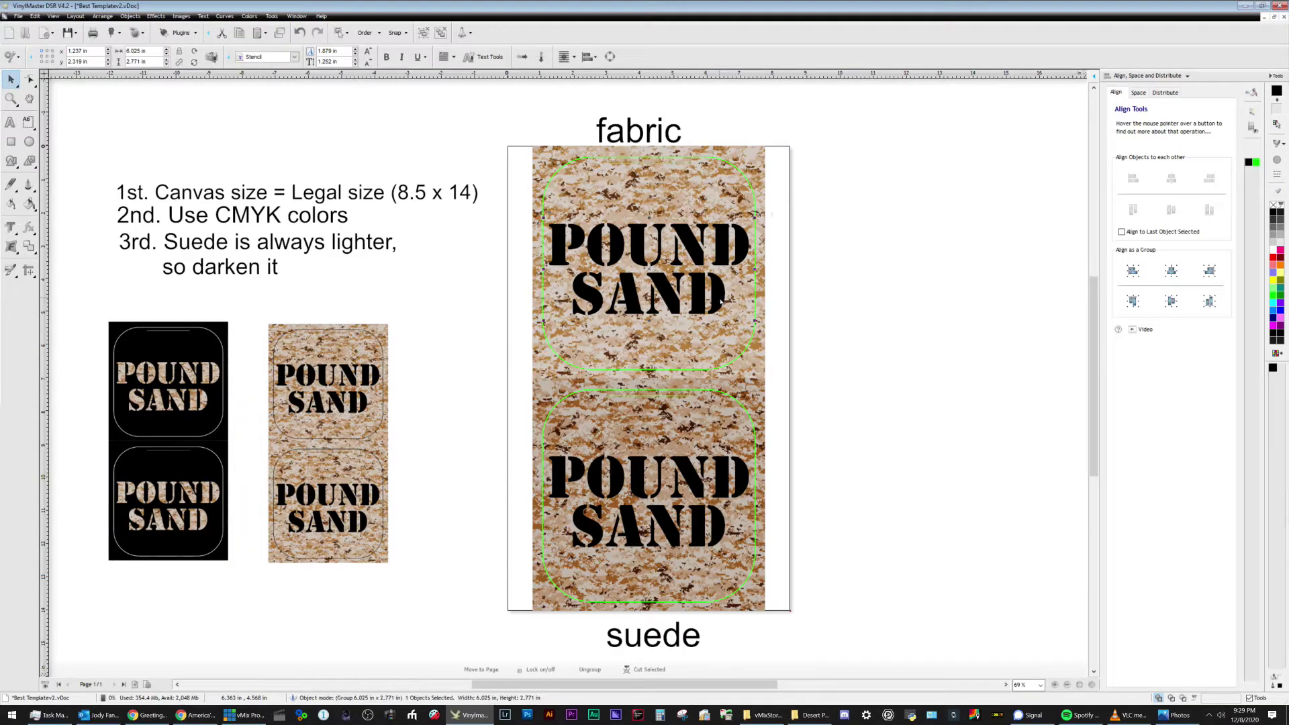
pyautogui.keyDown('shift'); pyautogui.click(744, 488); pyautogui.keyUp('shift')
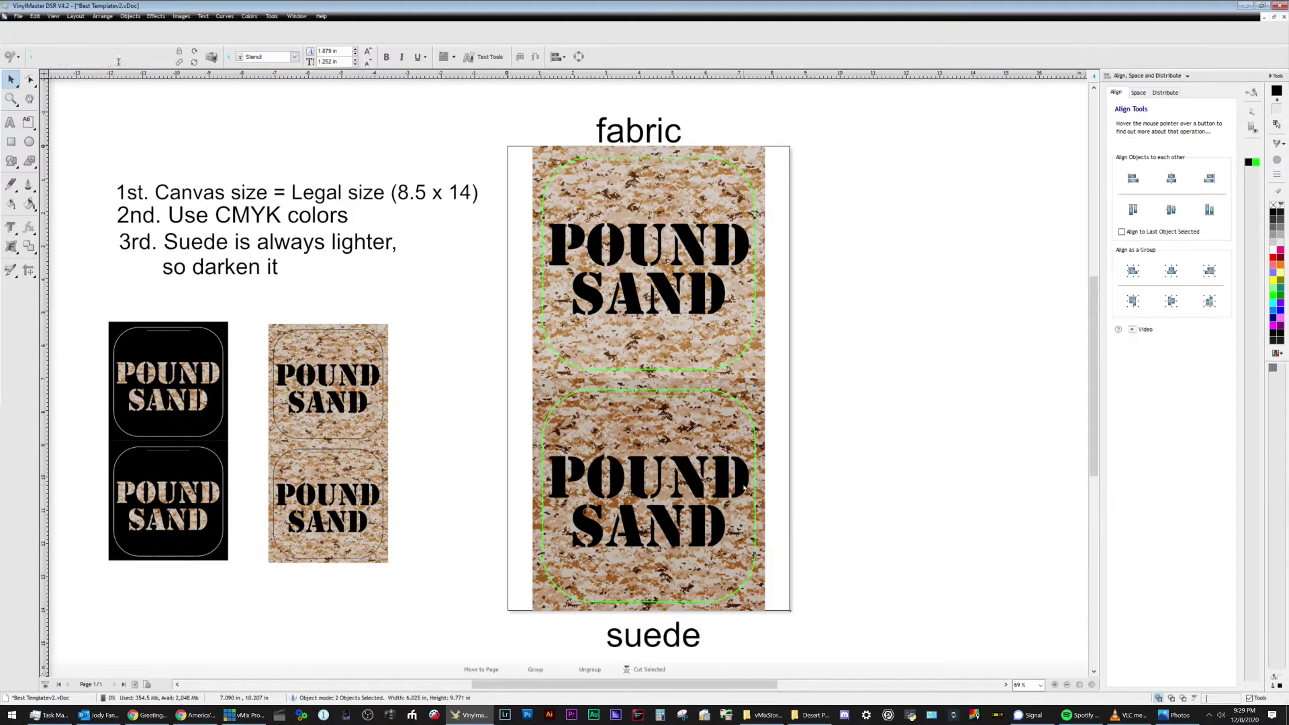
pyautogui.click(1273, 250)
pyautogui.click(915, 389)
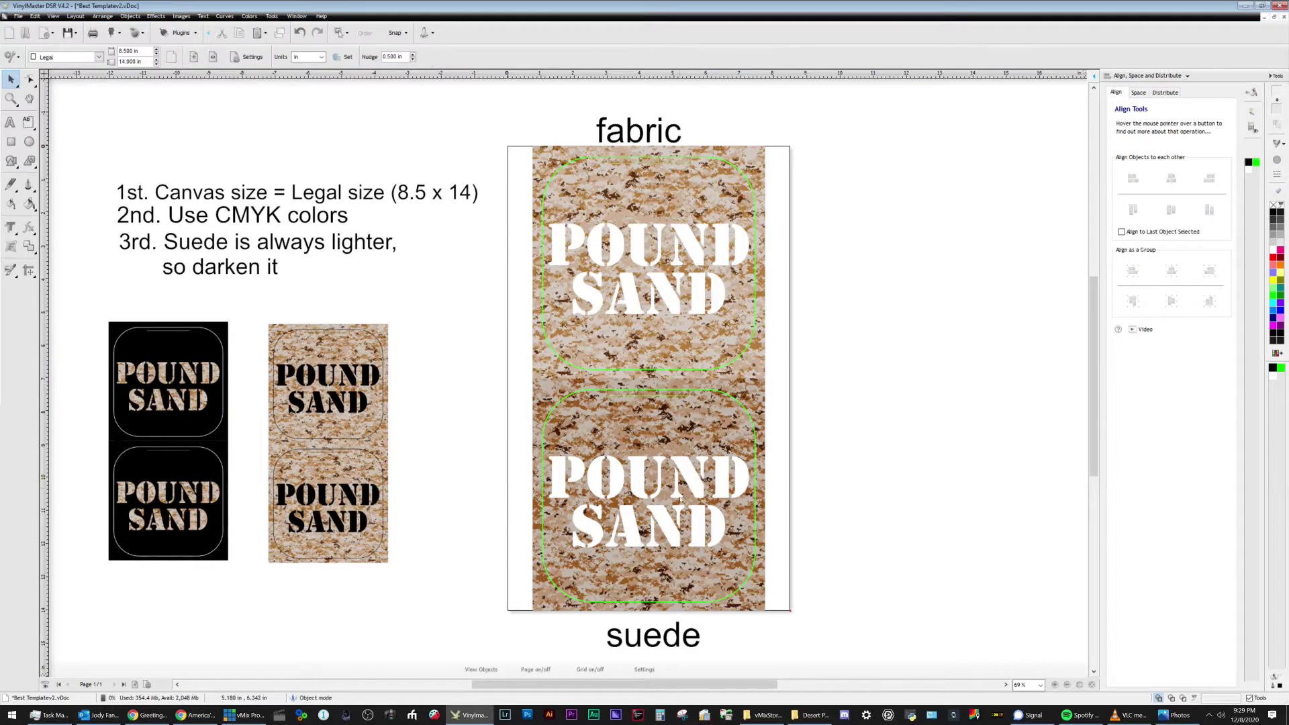
# Draw a black rectangle beside the template and set its size to 7 by 14 in.
pyautogui.click(11, 142)
pyautogui.moveTo(362, 109); pyautogui.dragTo(545, 396)
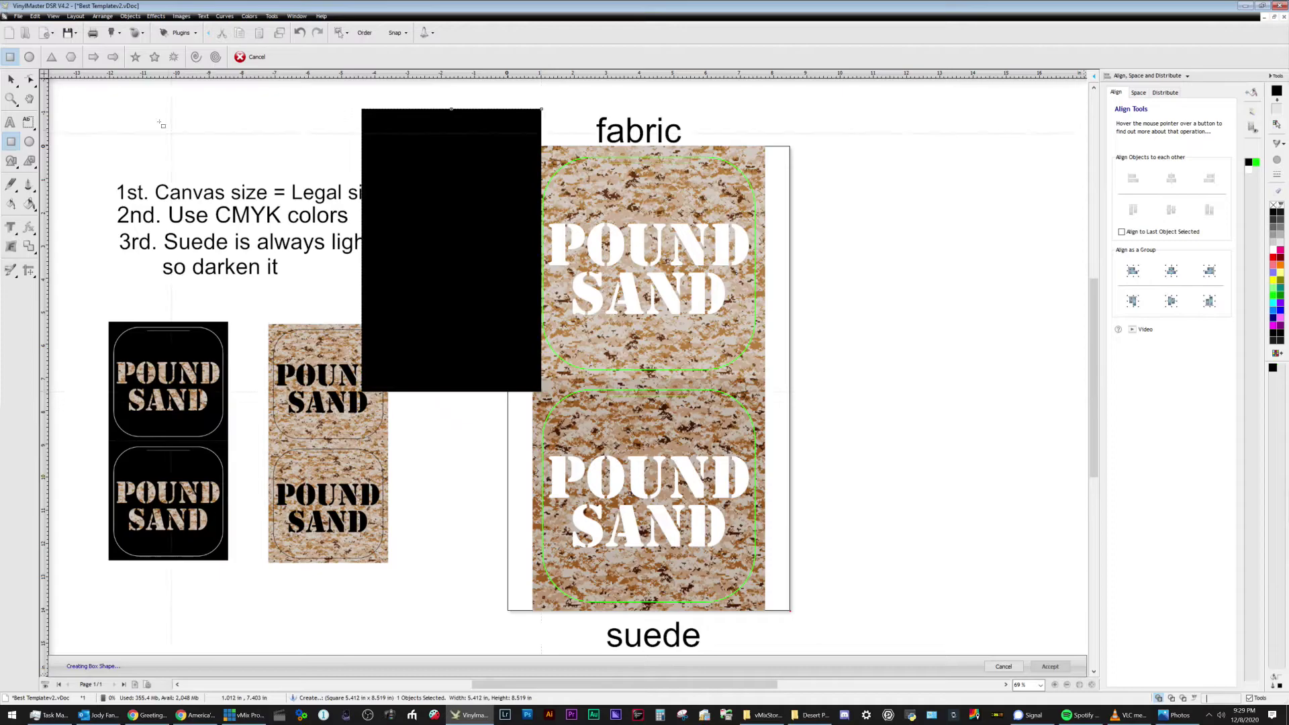
pyautogui.click(11, 81)
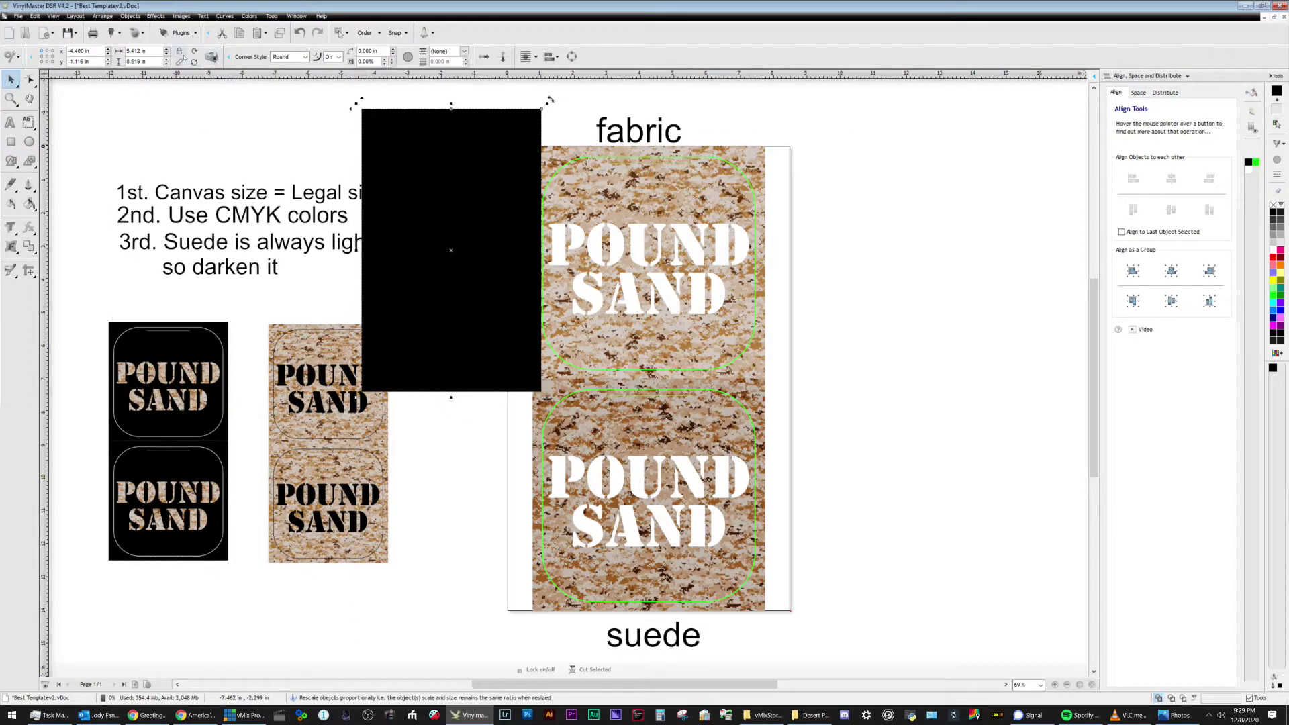
pyautogui.click(139, 51)
pyautogui.write('7')
pyautogui.press('Tab')
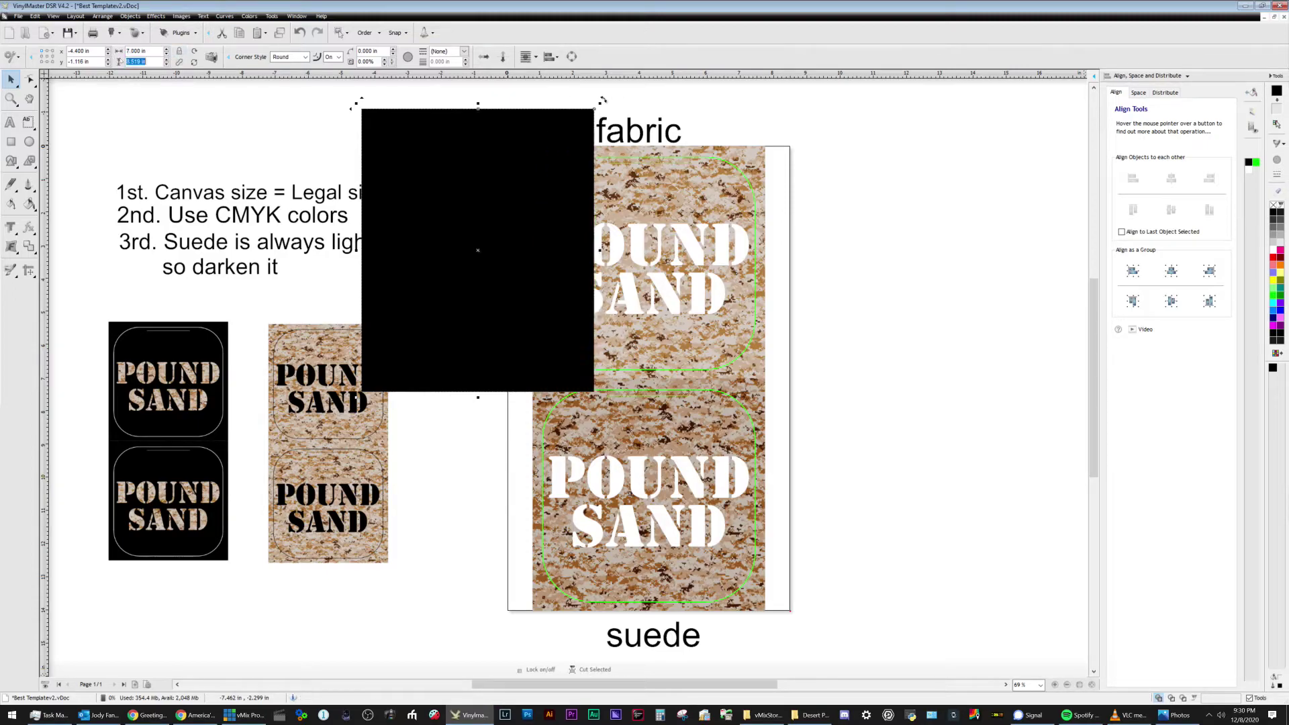
pyautogui.write('14')
pyautogui.press('Return')
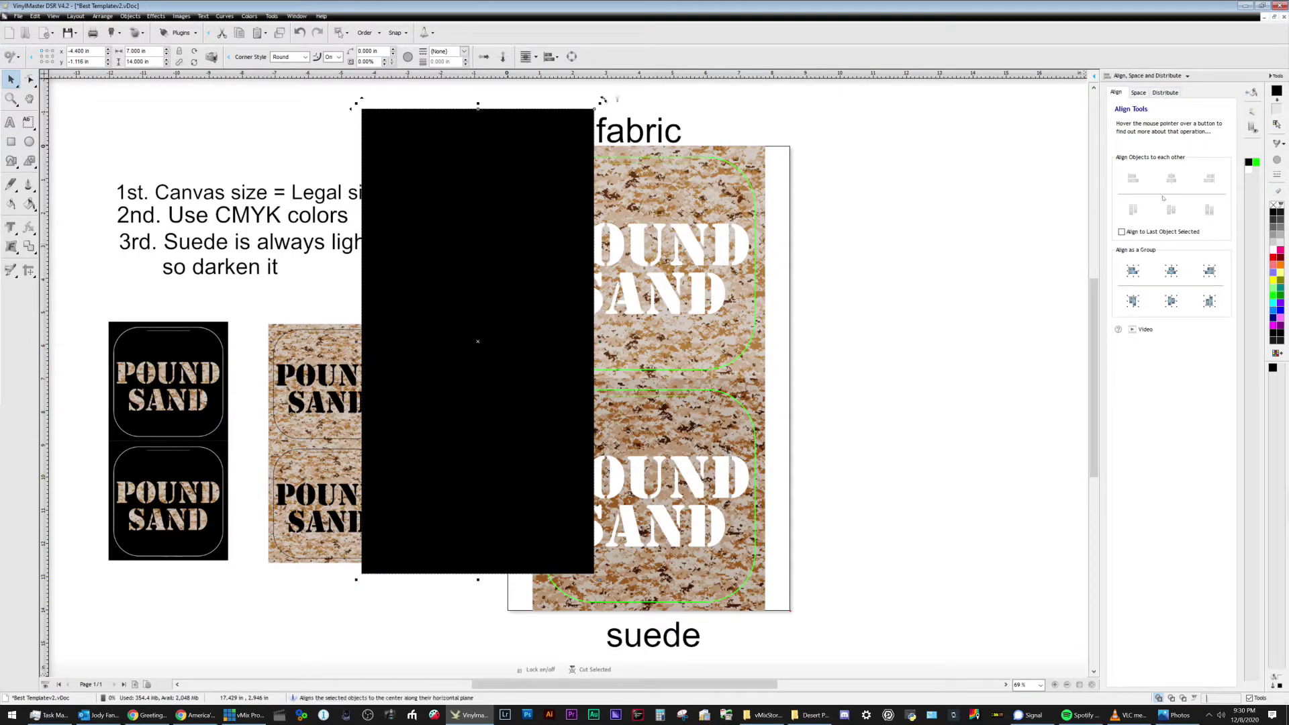
# Align the black rectangle to the page's horizontal and vertical centre.
pyautogui.click(1171, 271)
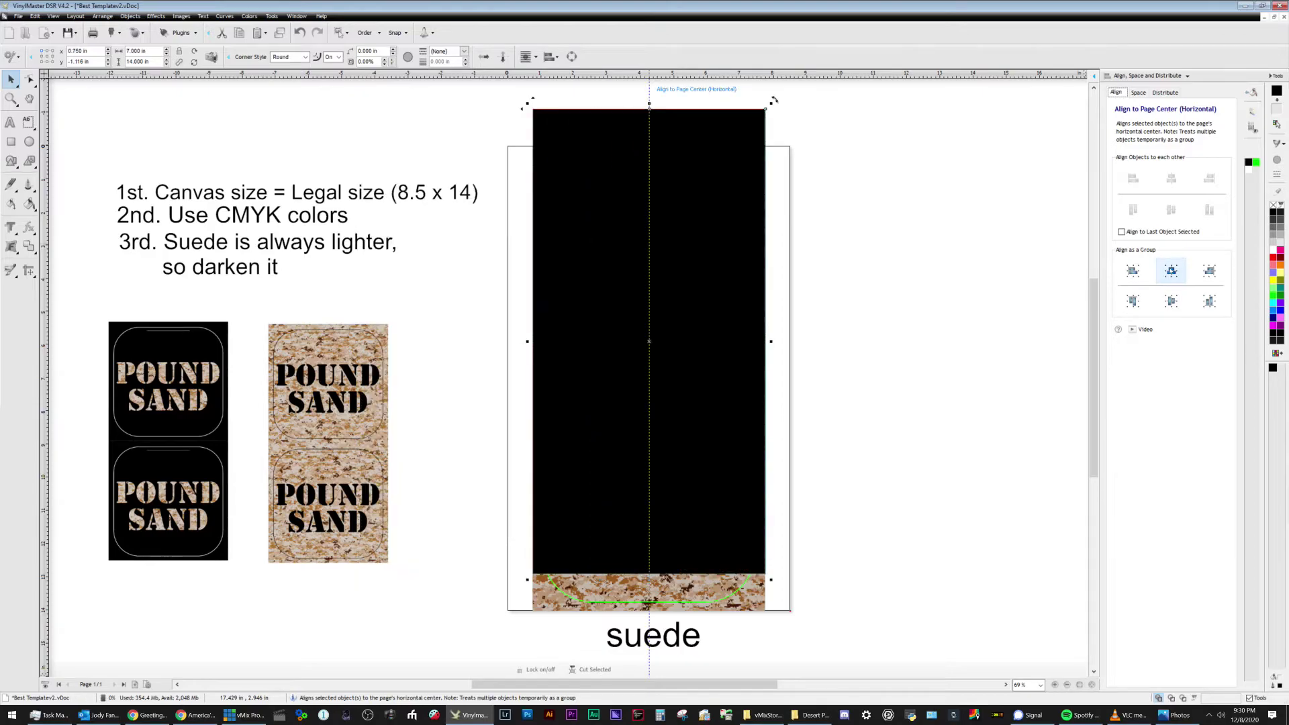
pyautogui.click(1171, 301)
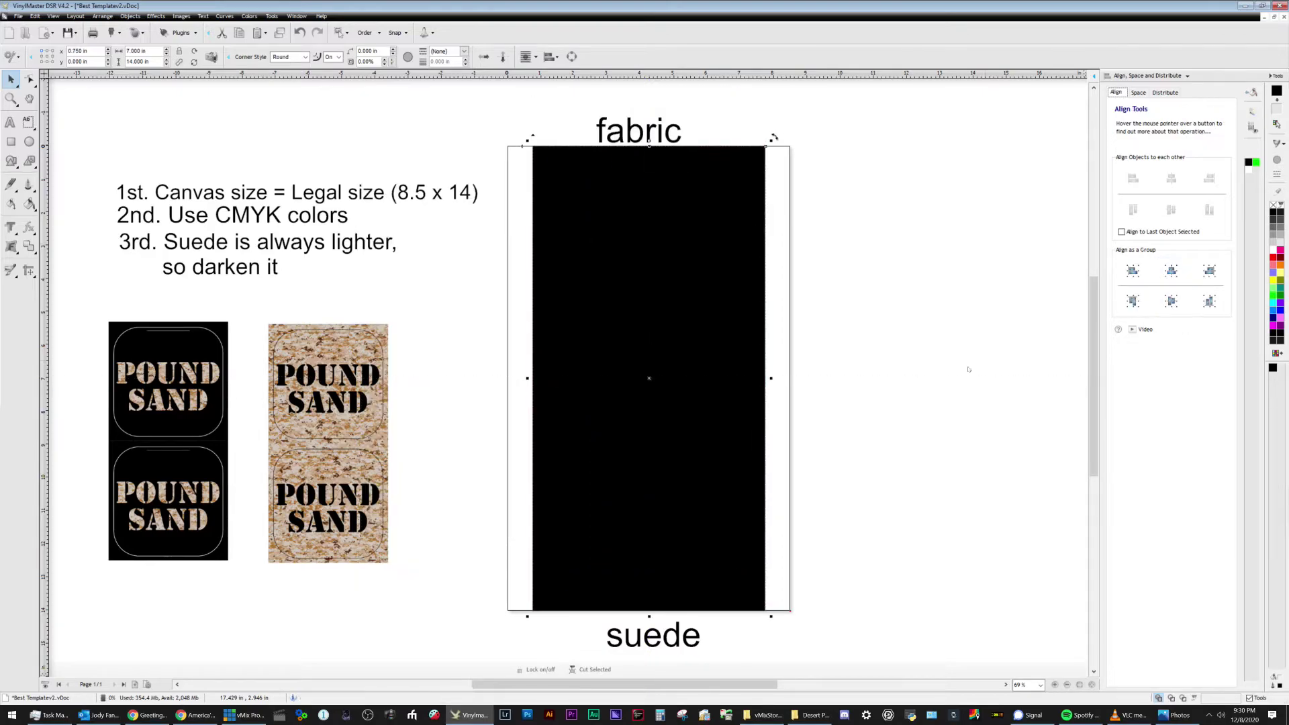
pyautogui.click(711, 289)
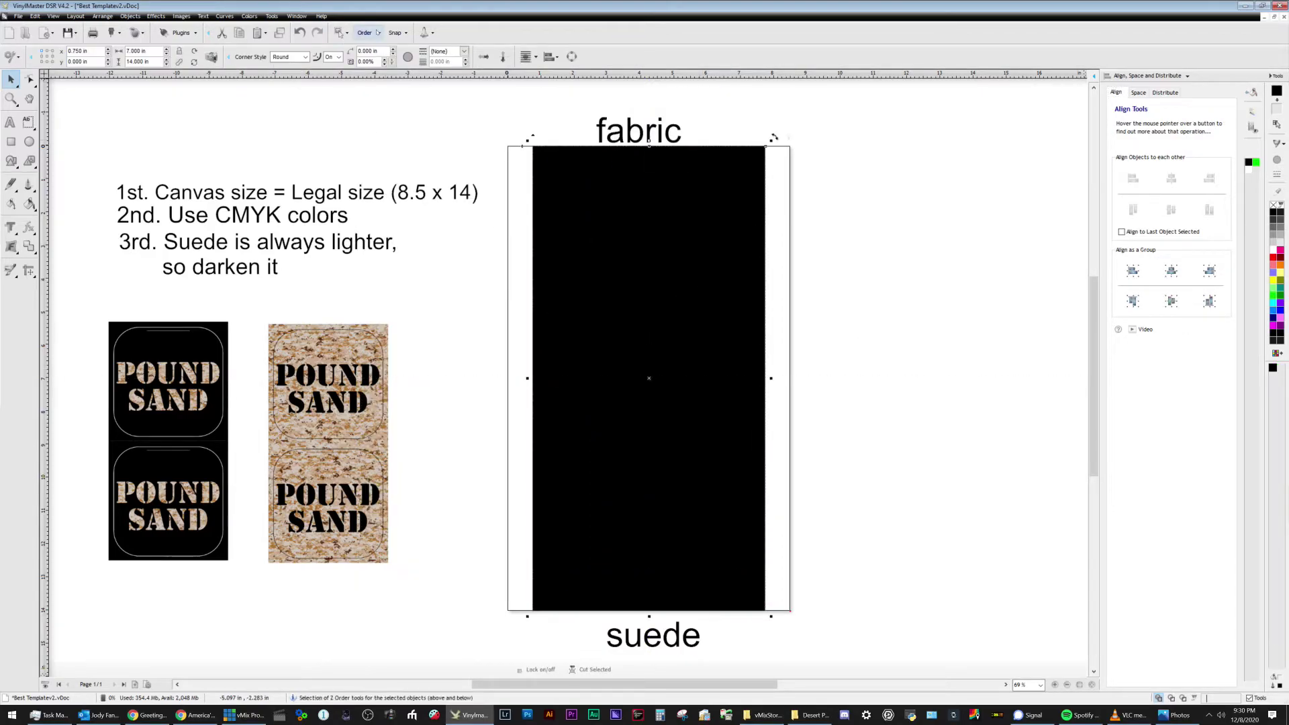
# Send the black rectangle back one level at a time until it lies behind both POUND SAND groups and both green outlines.
pyautogui.click(378, 32)
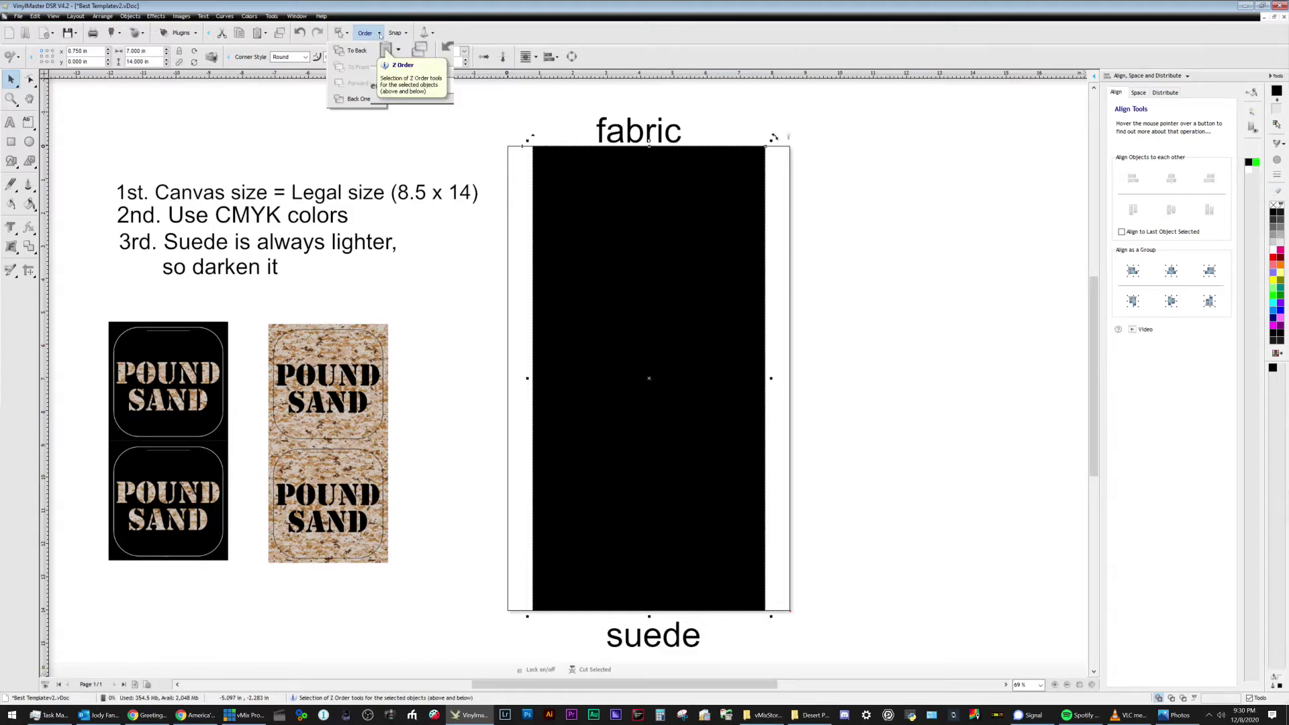
pyautogui.click(359, 98)
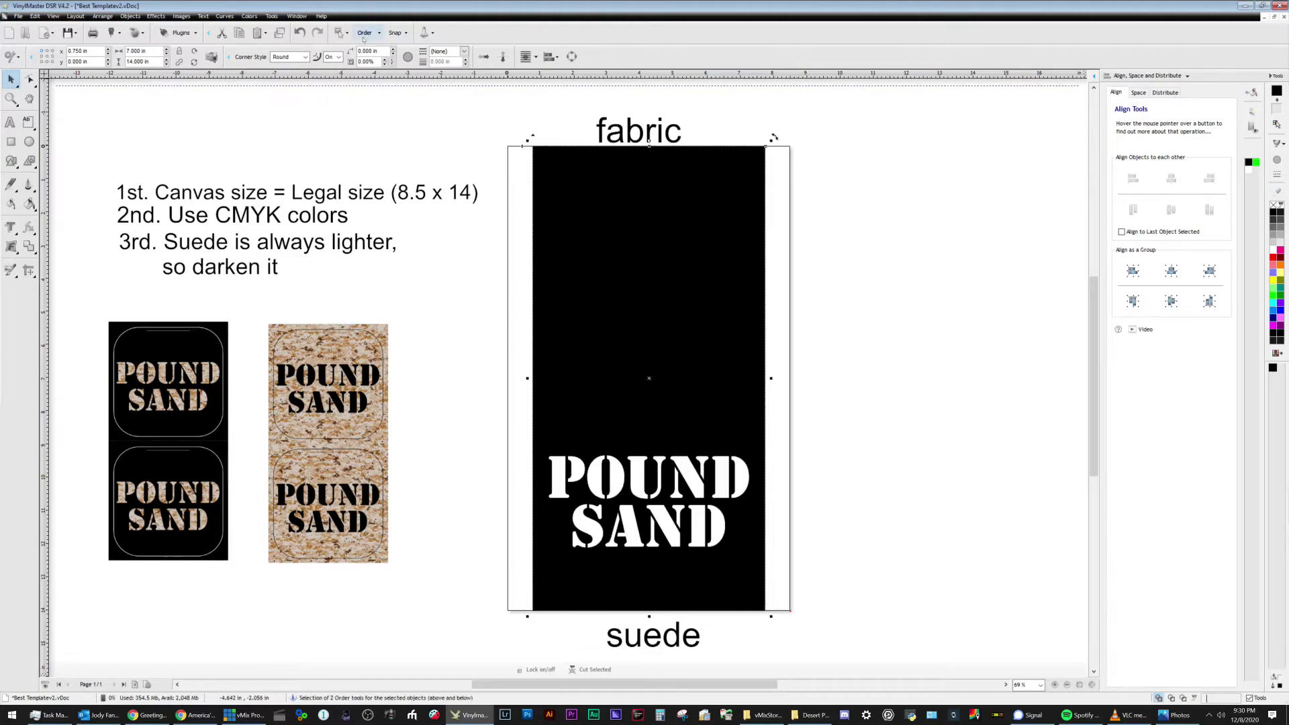
pyautogui.click(366, 32)
pyautogui.click(359, 98)
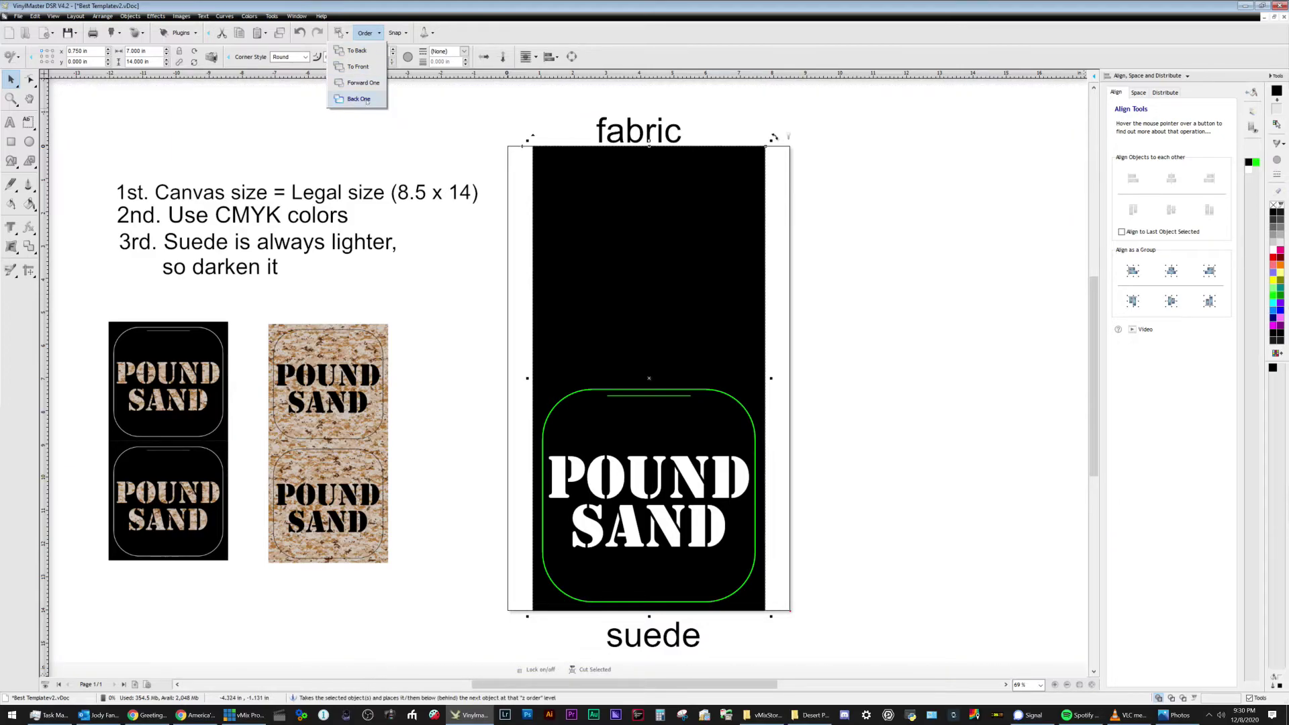
pyautogui.click(366, 100)
pyautogui.click(367, 101)
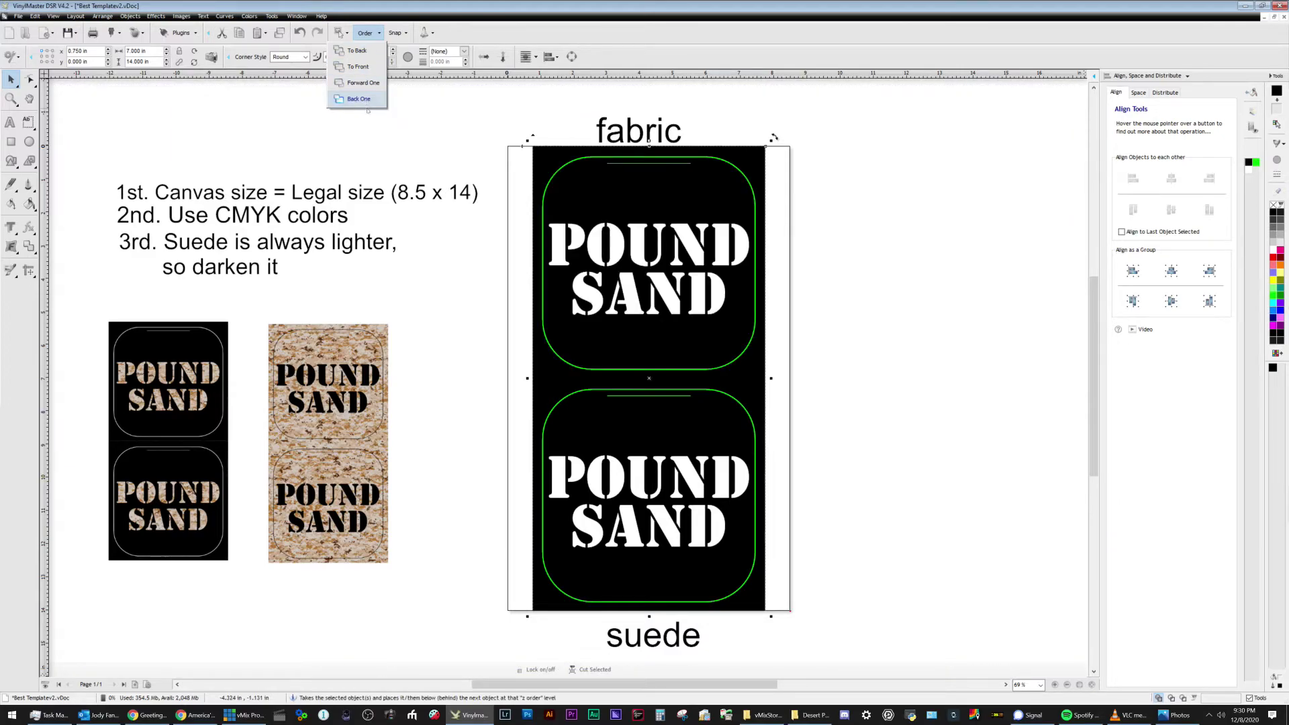
pyautogui.click(907, 346)
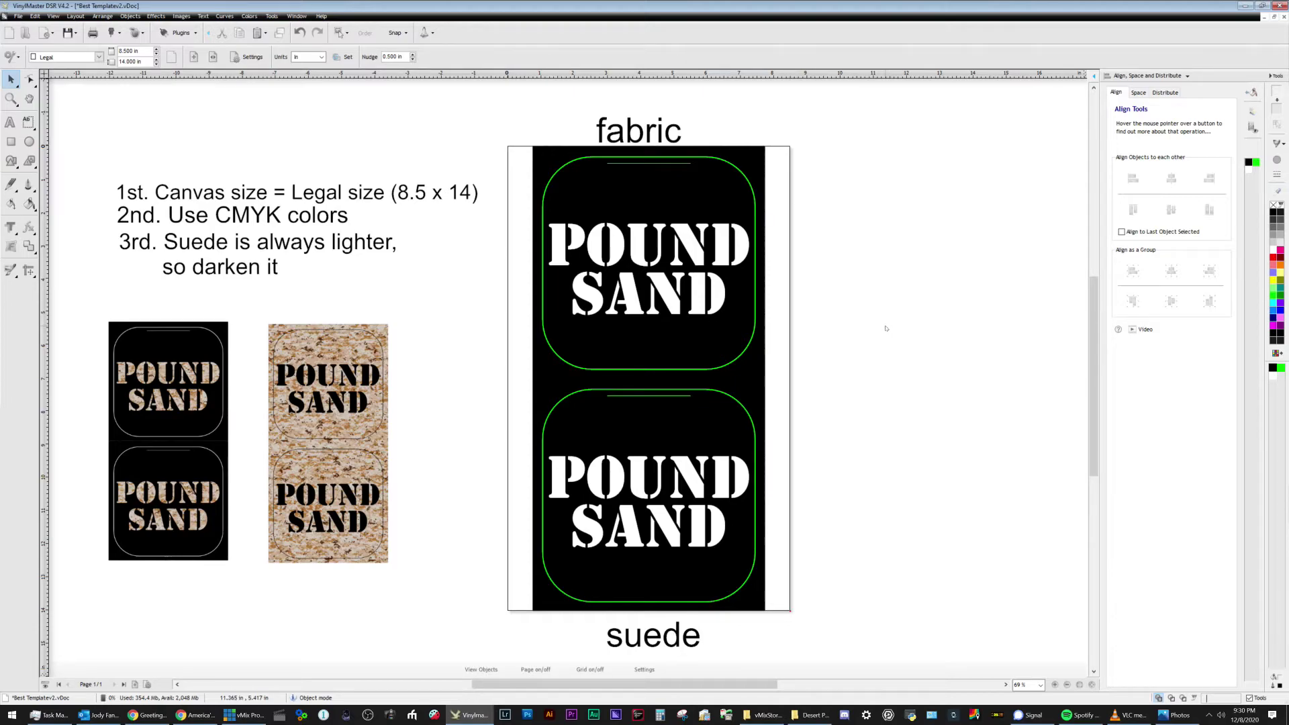
# Add a three-line Arial note reading camo, black, text in the empty area beside the page.
pyautogui.click(11, 123)
pyautogui.click(910, 227)
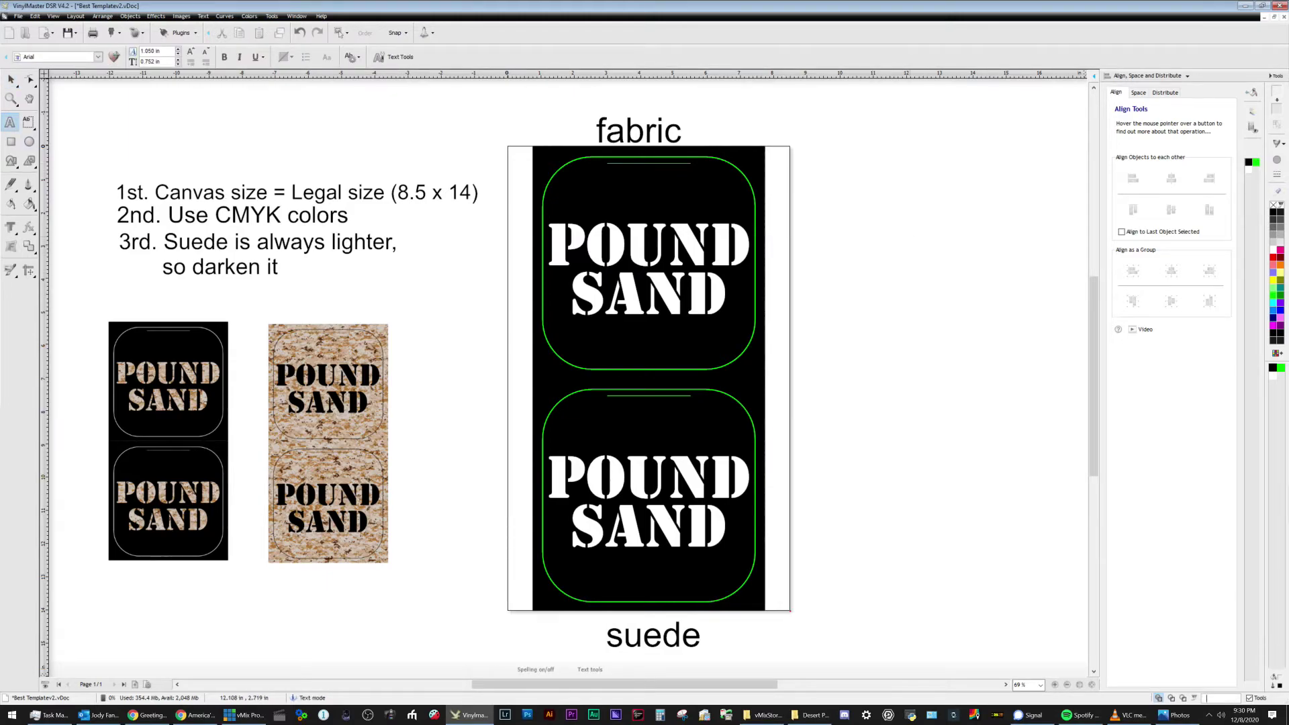
pyautogui.write('camo')
pyautogui.press('Return')
pyautogui.write('black')
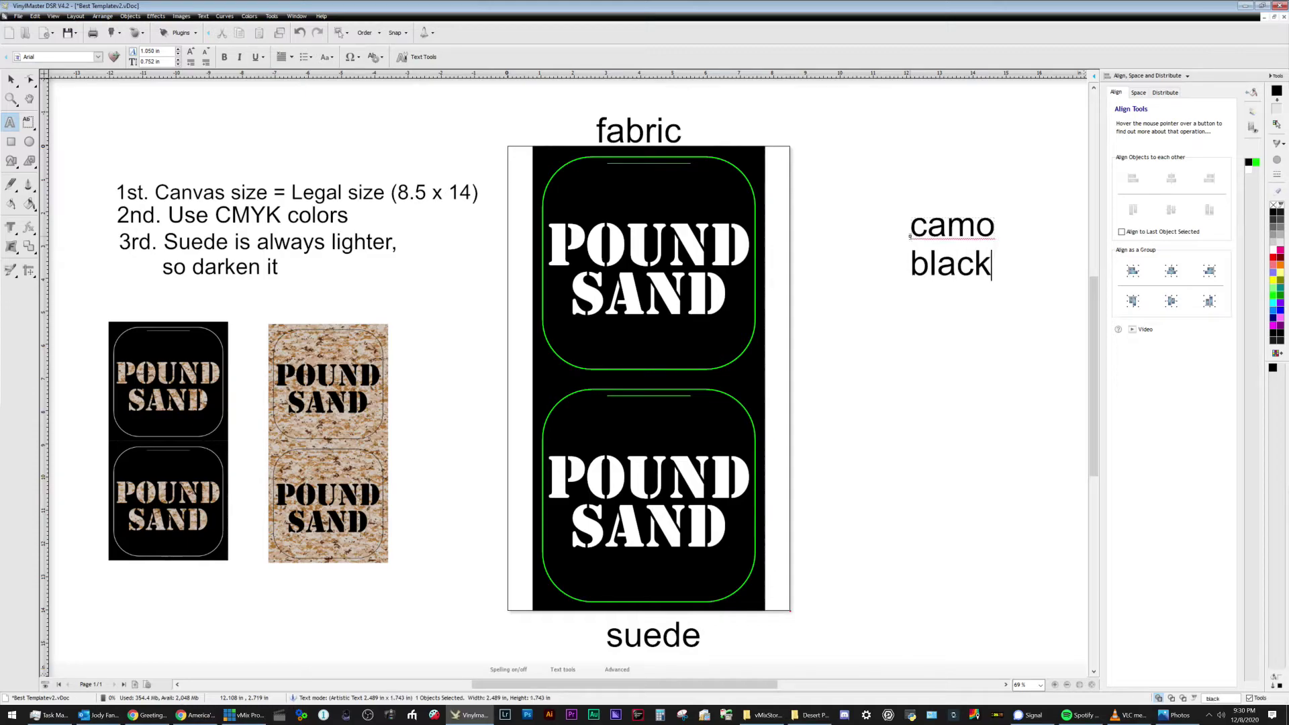
pyautogui.press('Return')
pyautogui.write('text')
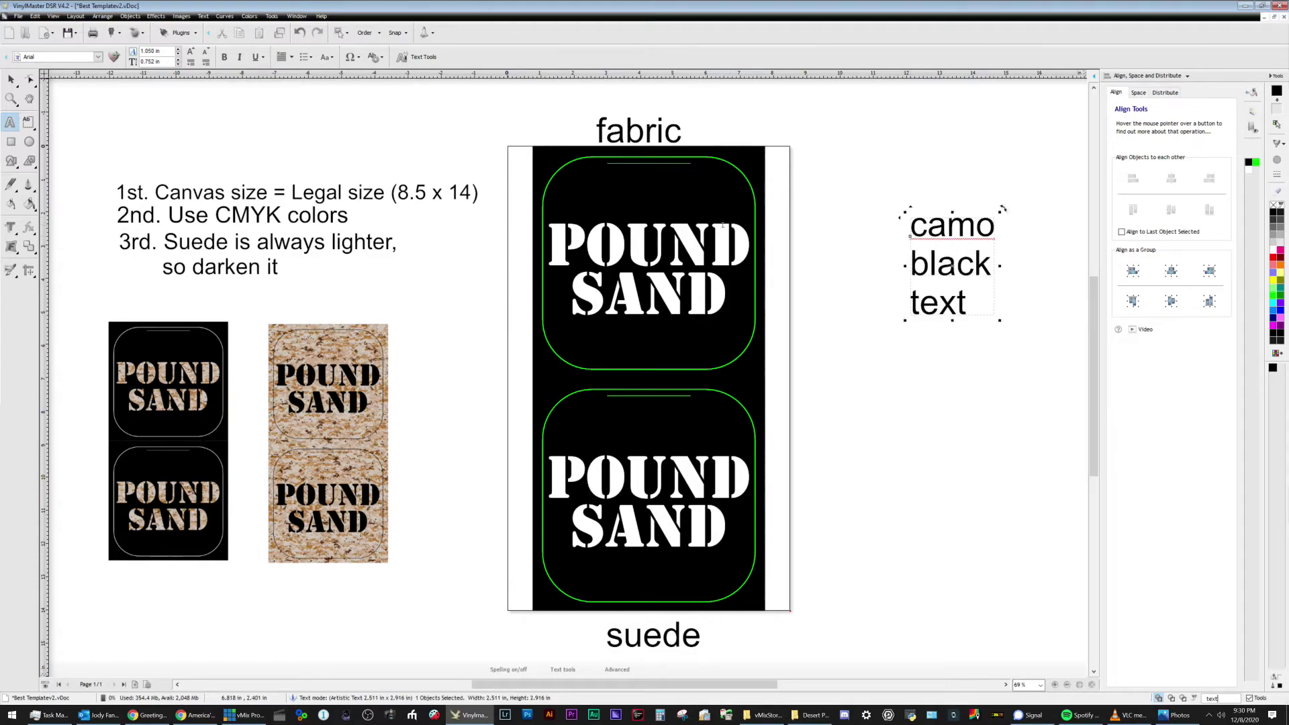
pyautogui.click(11, 80)
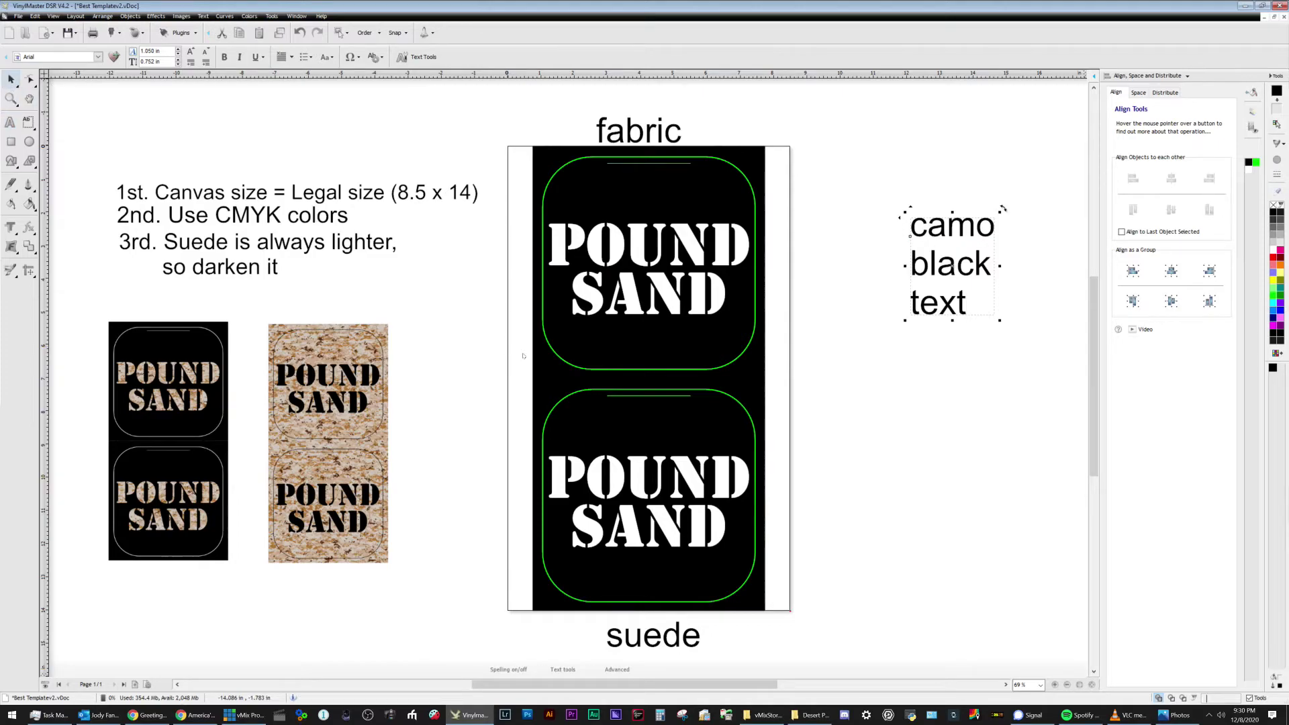
pyautogui.click(725, 349)
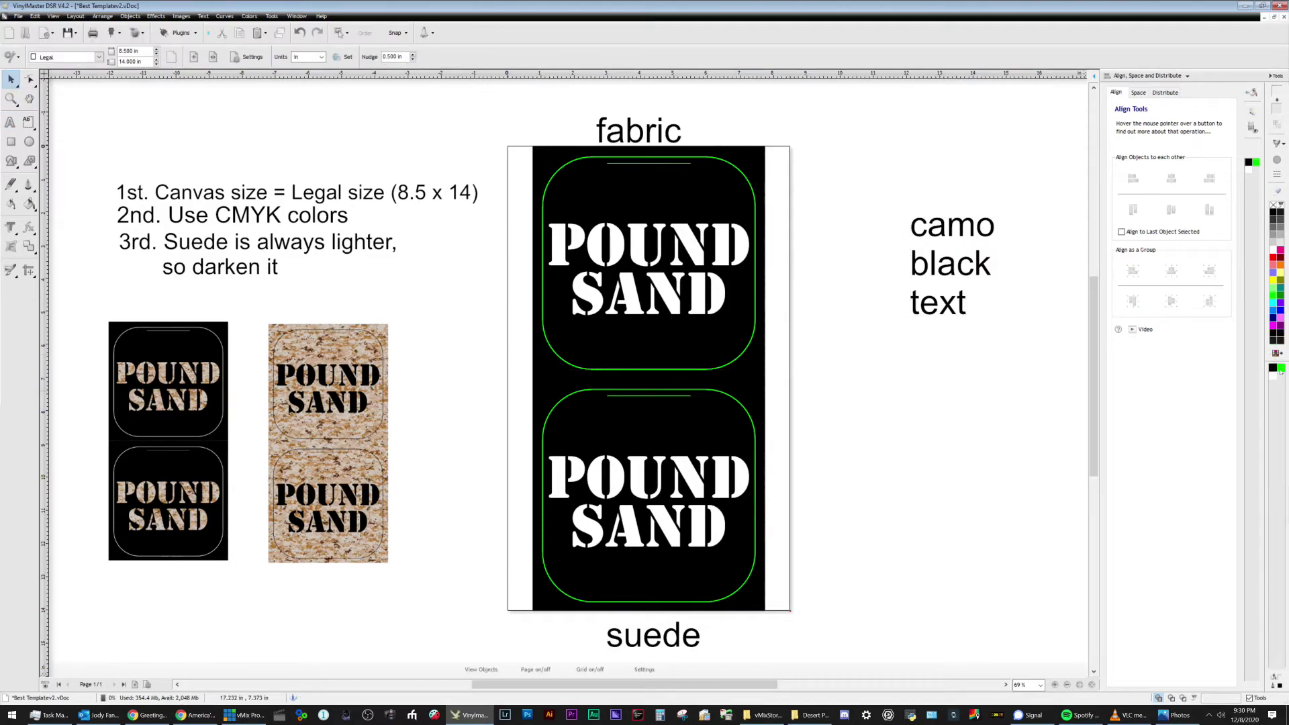
# Select both green rounded template outlines and send them behind the black rectangle.
pyautogui.click(306, 32)
pyautogui.click(366, 32)
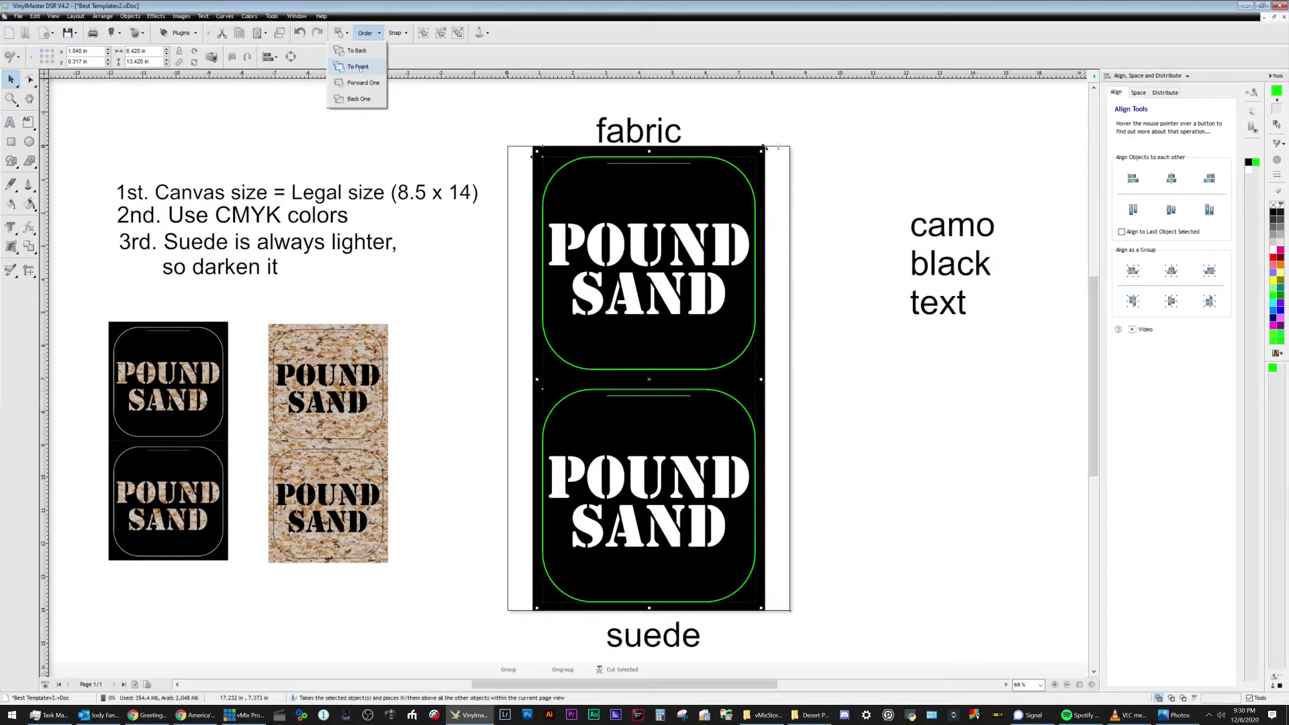
pyautogui.click(886, 488)
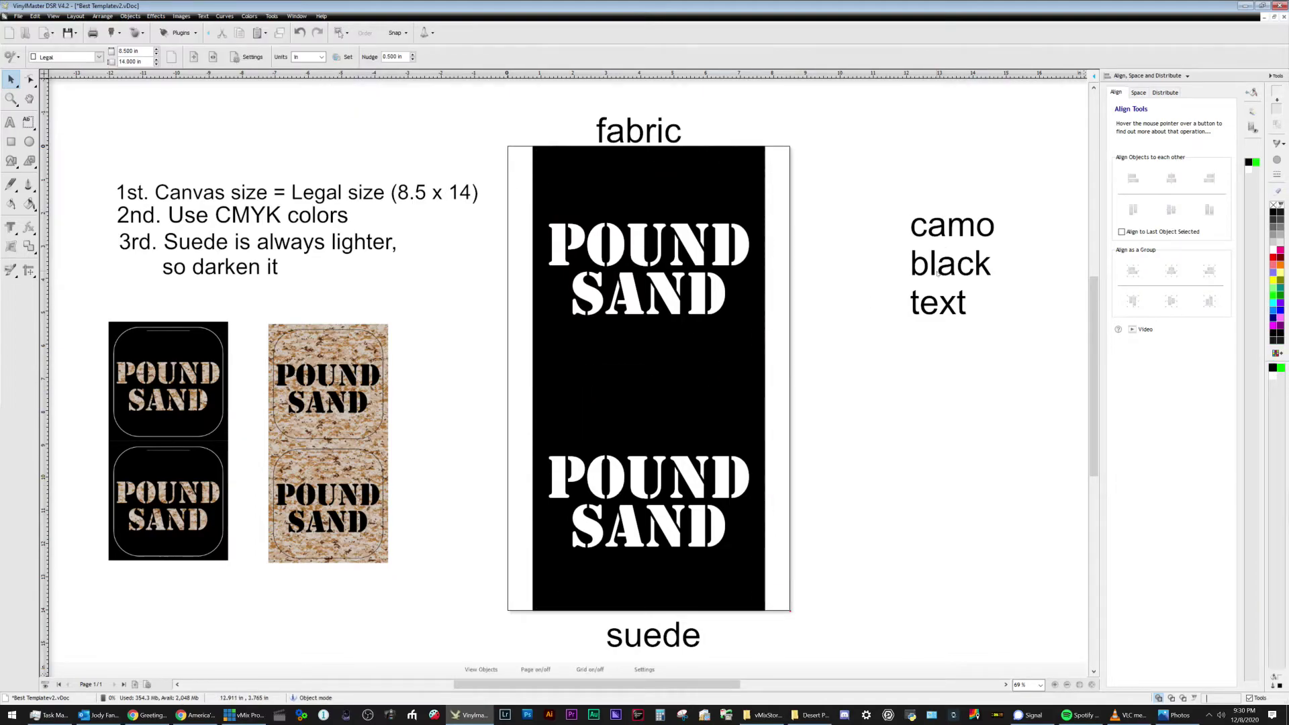
# Move the camo, black, text note closer to the page.
pyautogui.moveTo(945, 324); pyautogui.dragTo(890, 322)
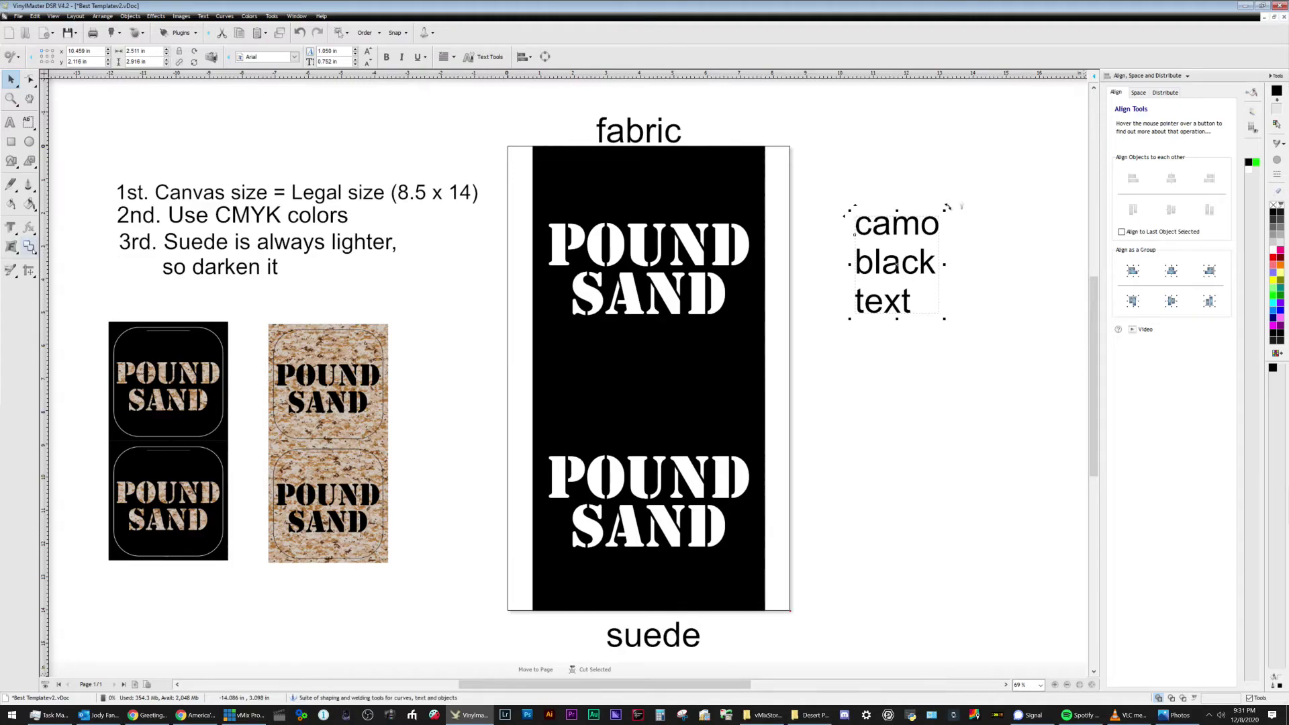
pyautogui.click(30, 248)
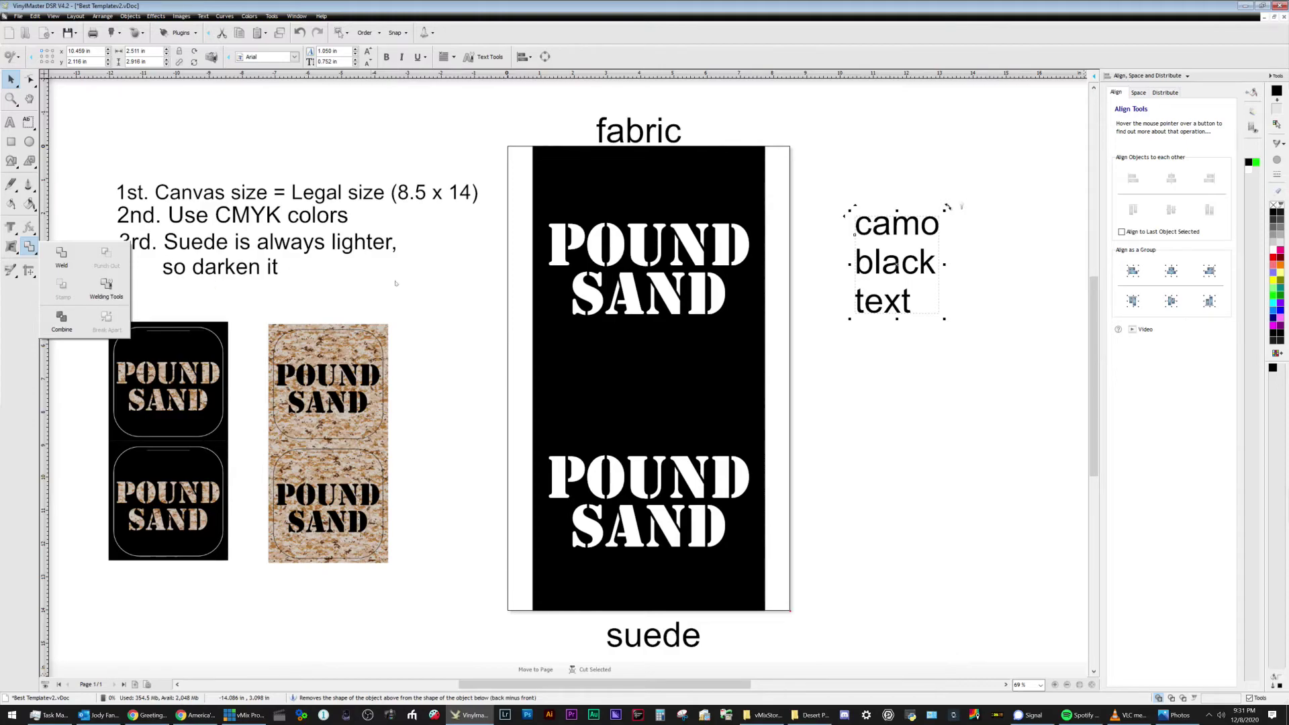
pyautogui.click(888, 362)
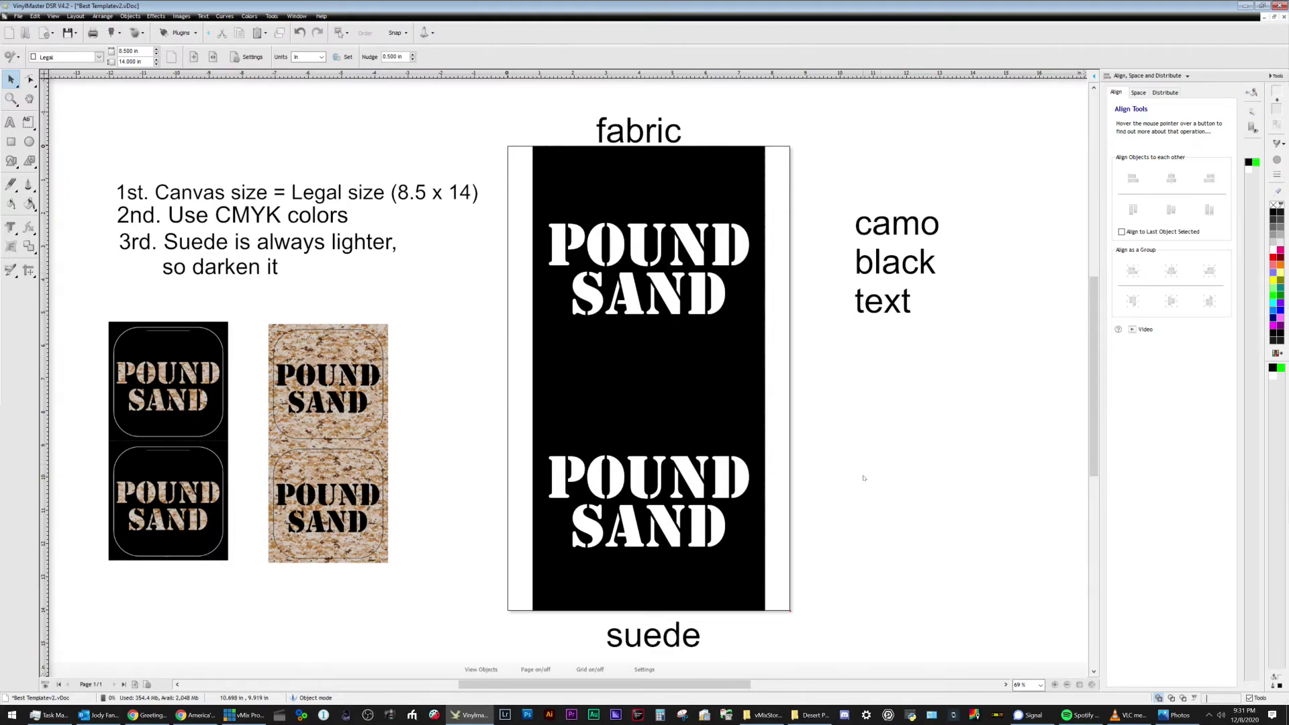
# Group the fabric and suede POUND SAND texts together into one object.
pyautogui.click(748, 482)
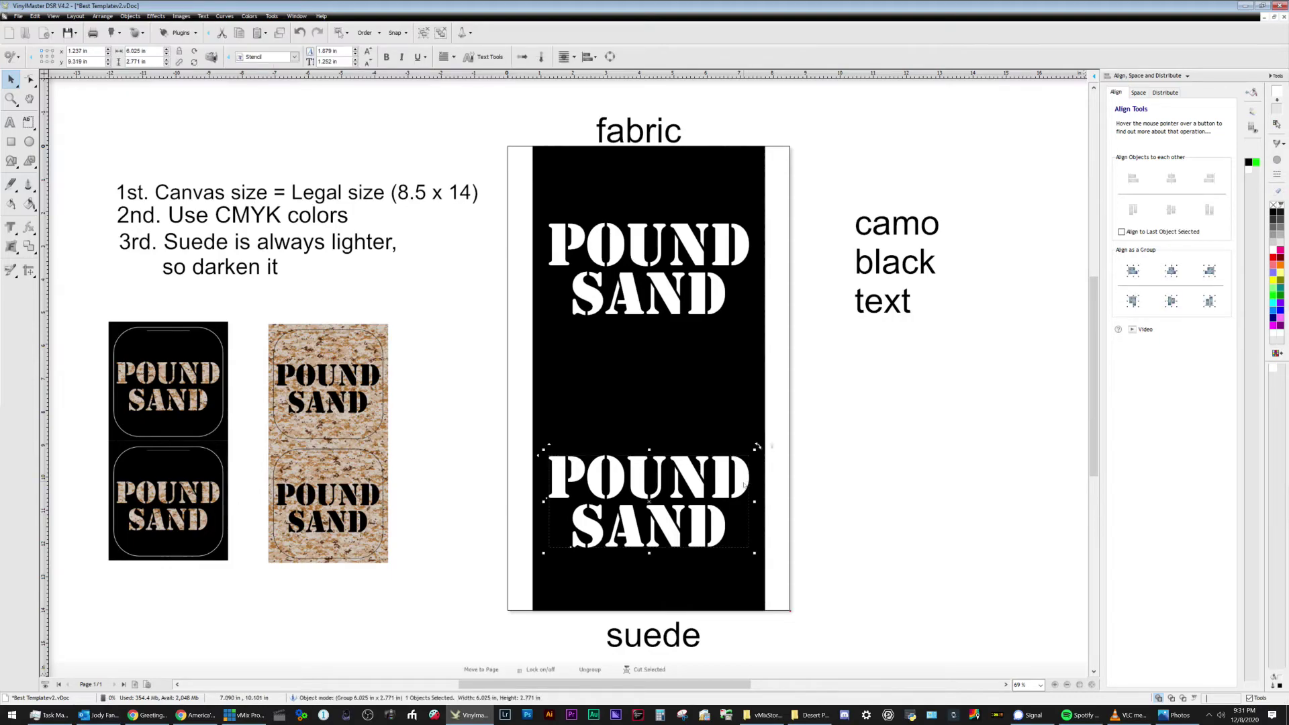
pyautogui.keyDown('shift'); pyautogui.click(705, 292); pyautogui.keyUp('shift')
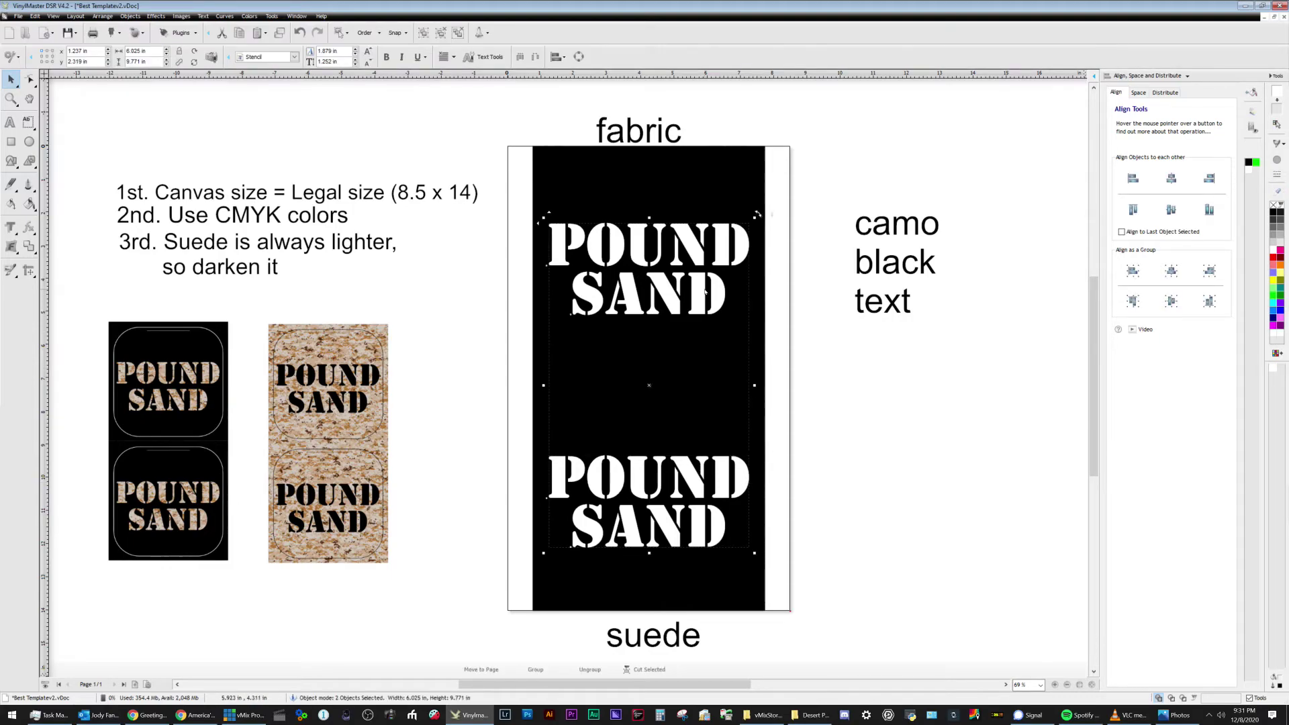
pyautogui.rightClick(702, 294)
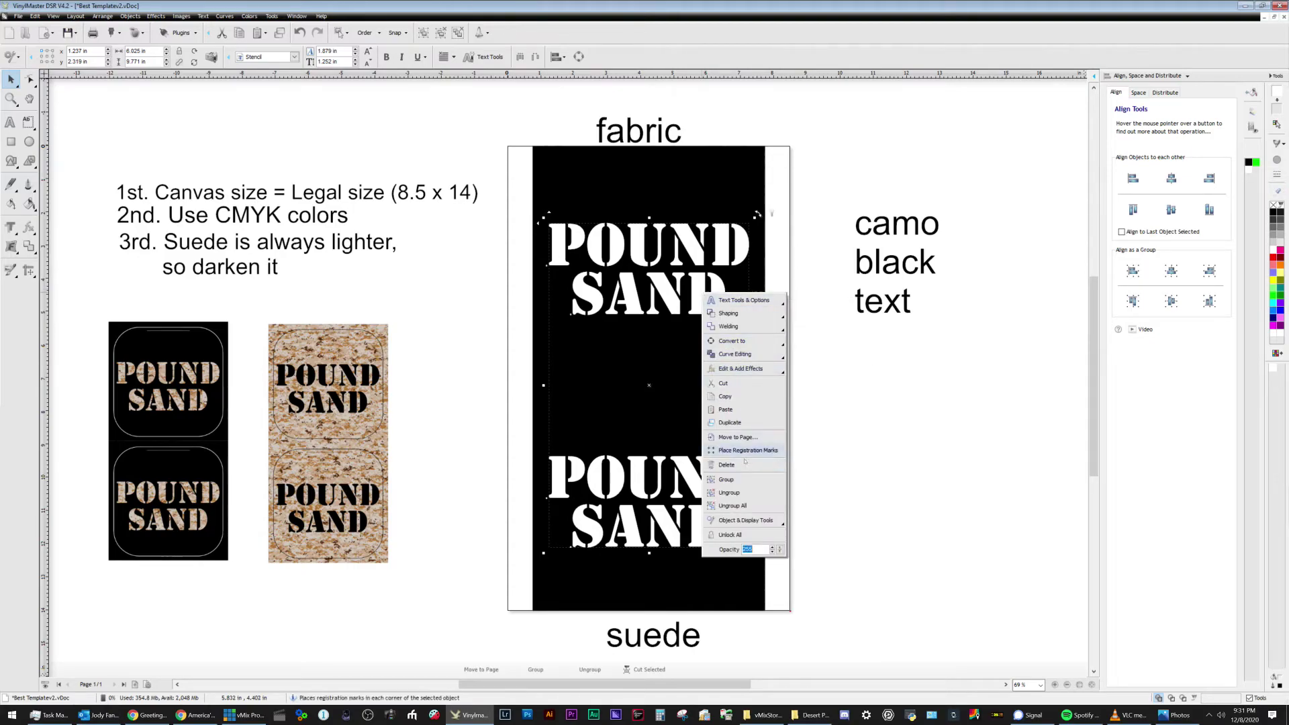
pyautogui.click(744, 482)
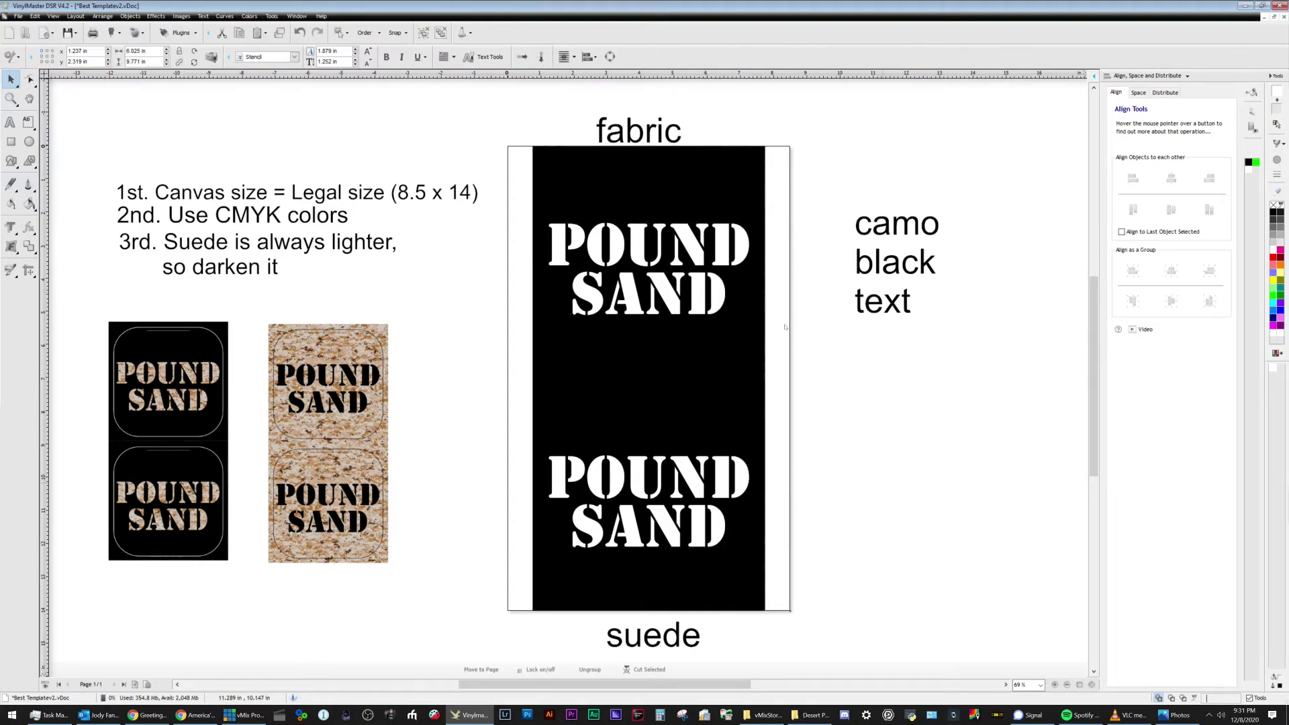
pyautogui.click(865, 352)
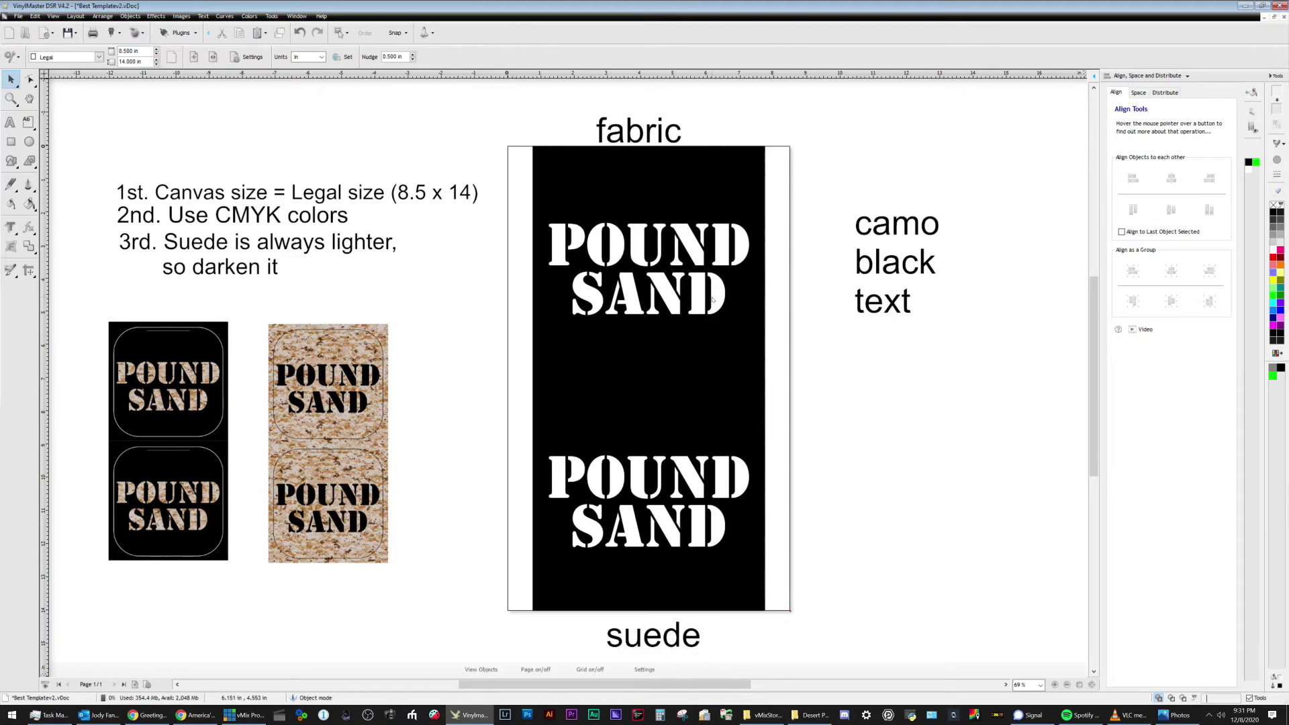
# Punch the grouped POUND SAND lettering out of the black rectangle.
pyautogui.click(713, 300)
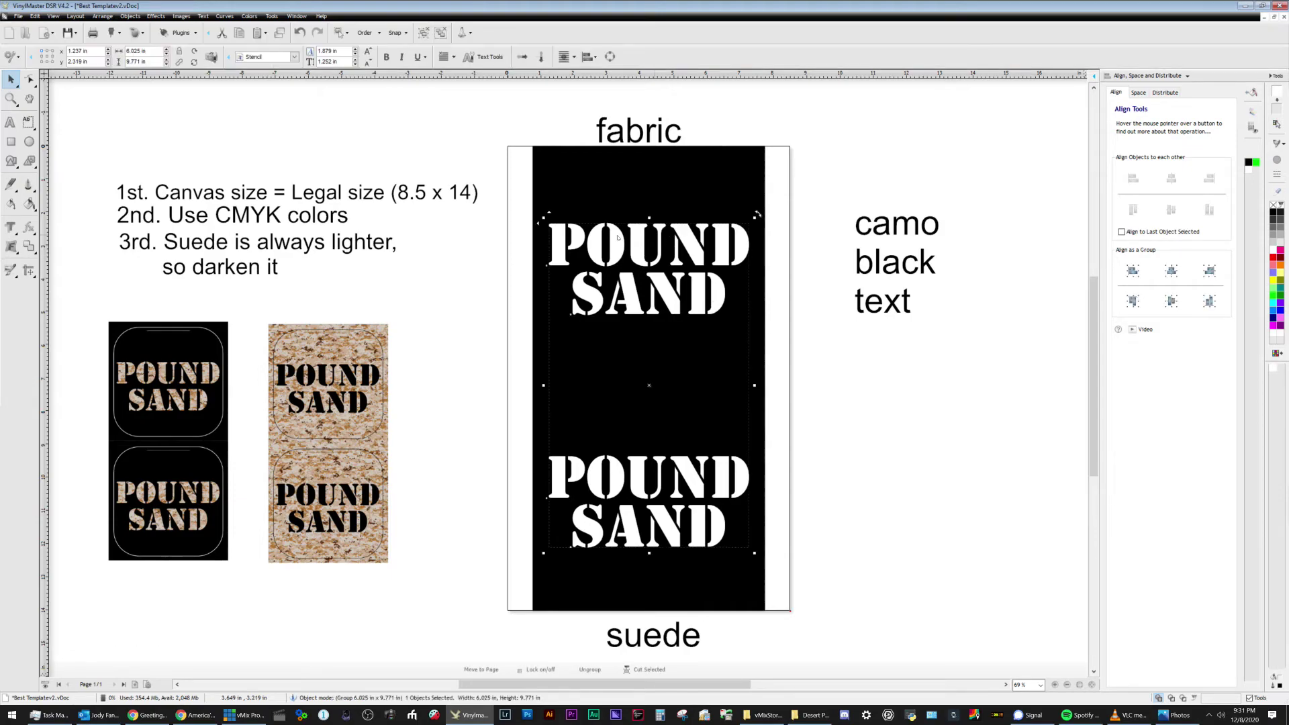
pyautogui.press('Escape')
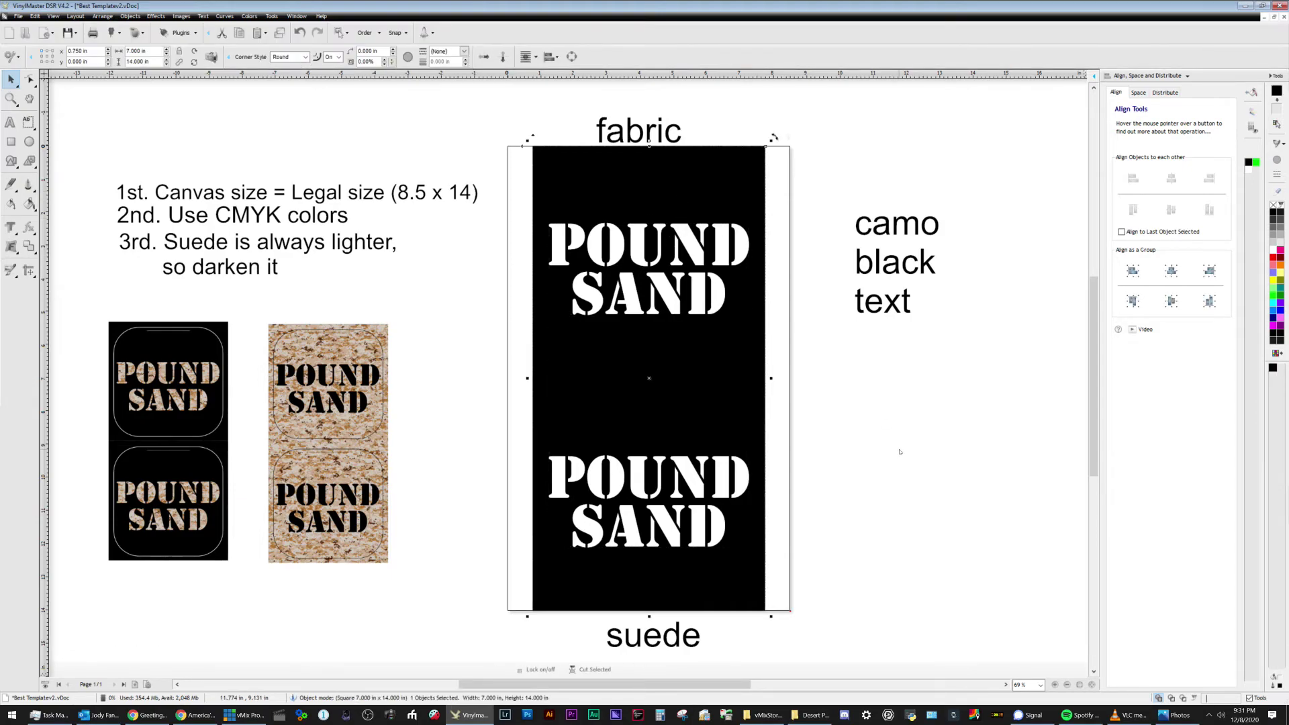
pyautogui.click(664, 262)
pyautogui.keyDown('shift'); pyautogui.click(609, 393); pyautogui.keyUp('shift')
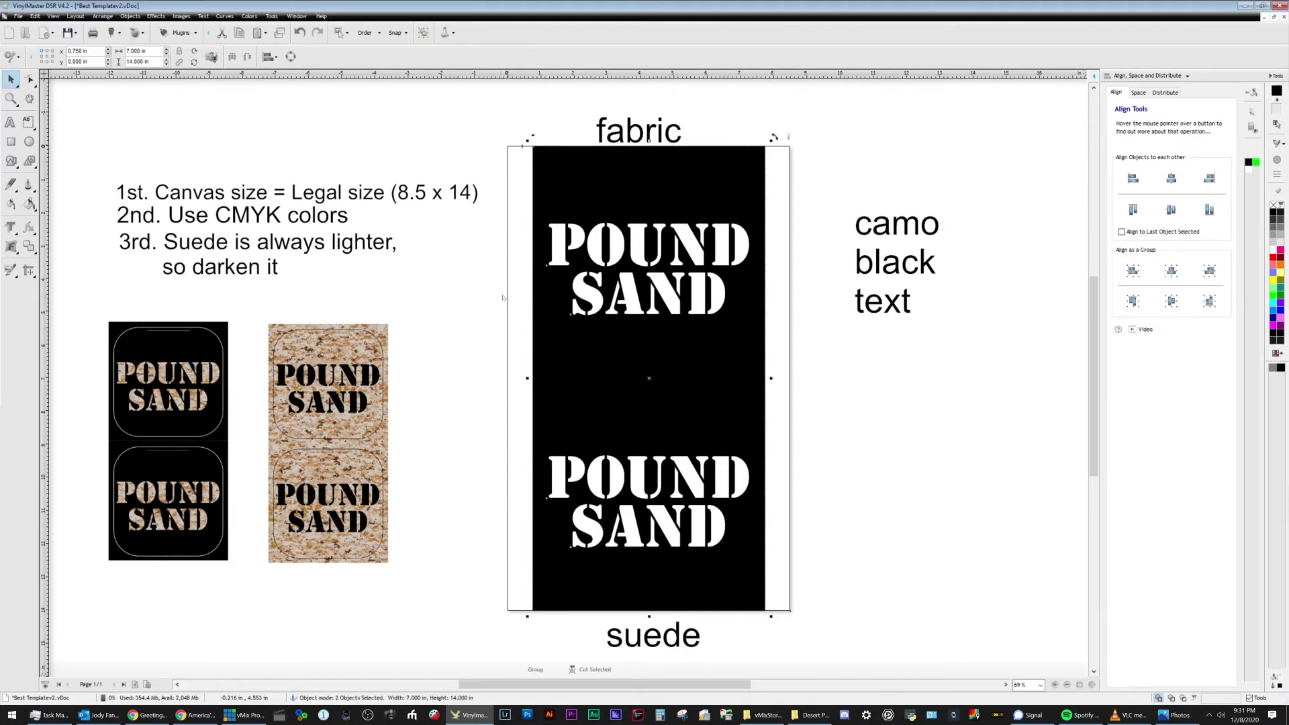
pyautogui.click(29, 247)
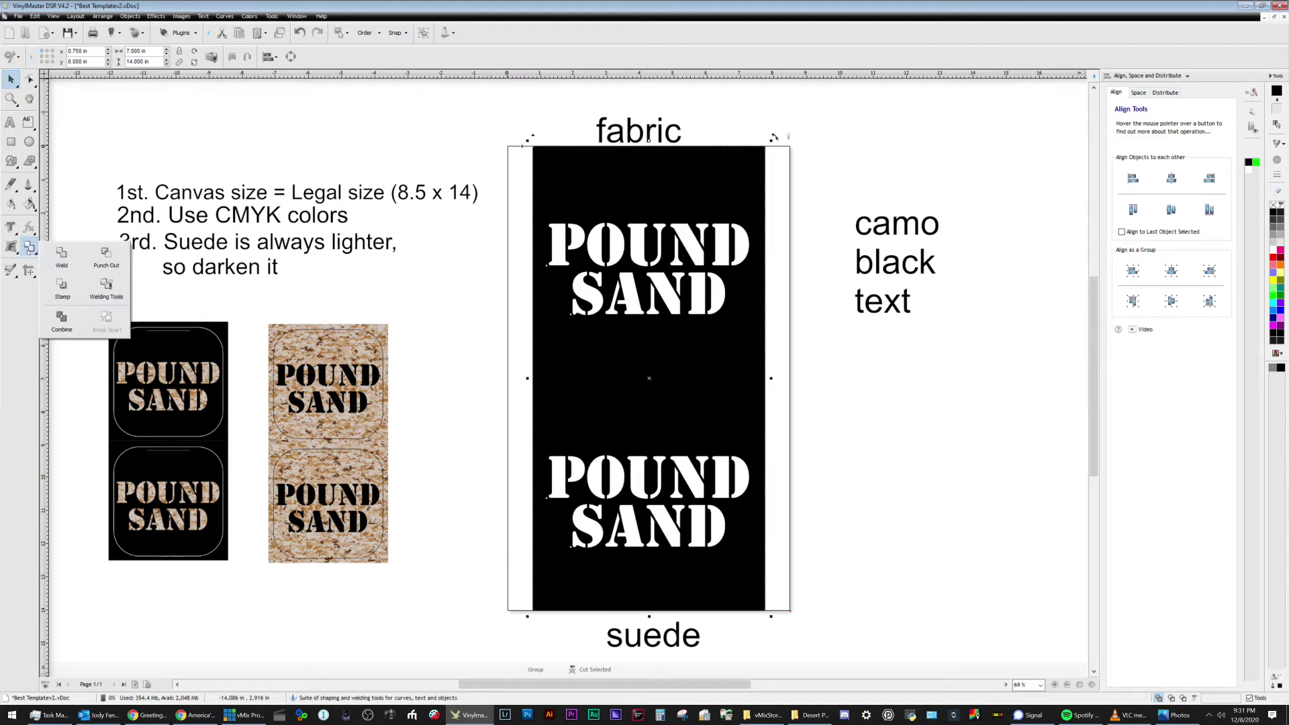
pyautogui.click(109, 258)
pyautogui.click(877, 472)
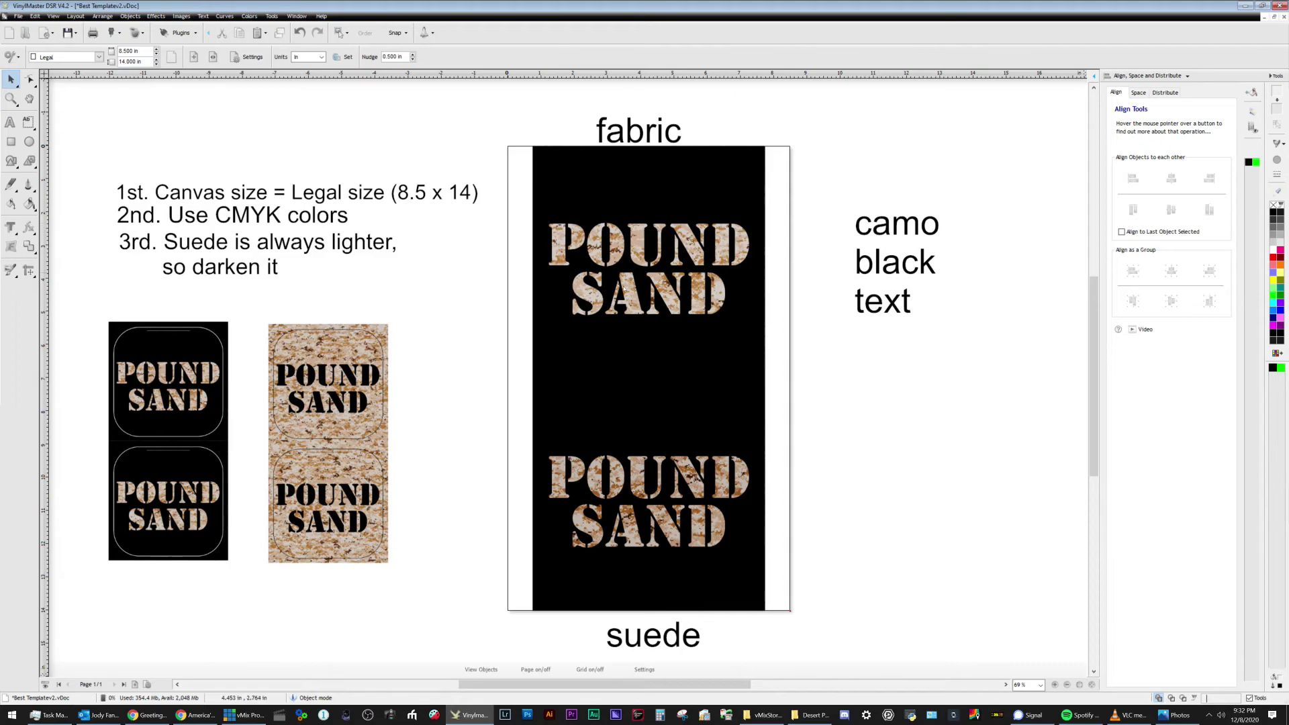
# Examine the edges and fill of the punched-out POUND SAND letters up close.
pyautogui.scroll(10, 656, 266)
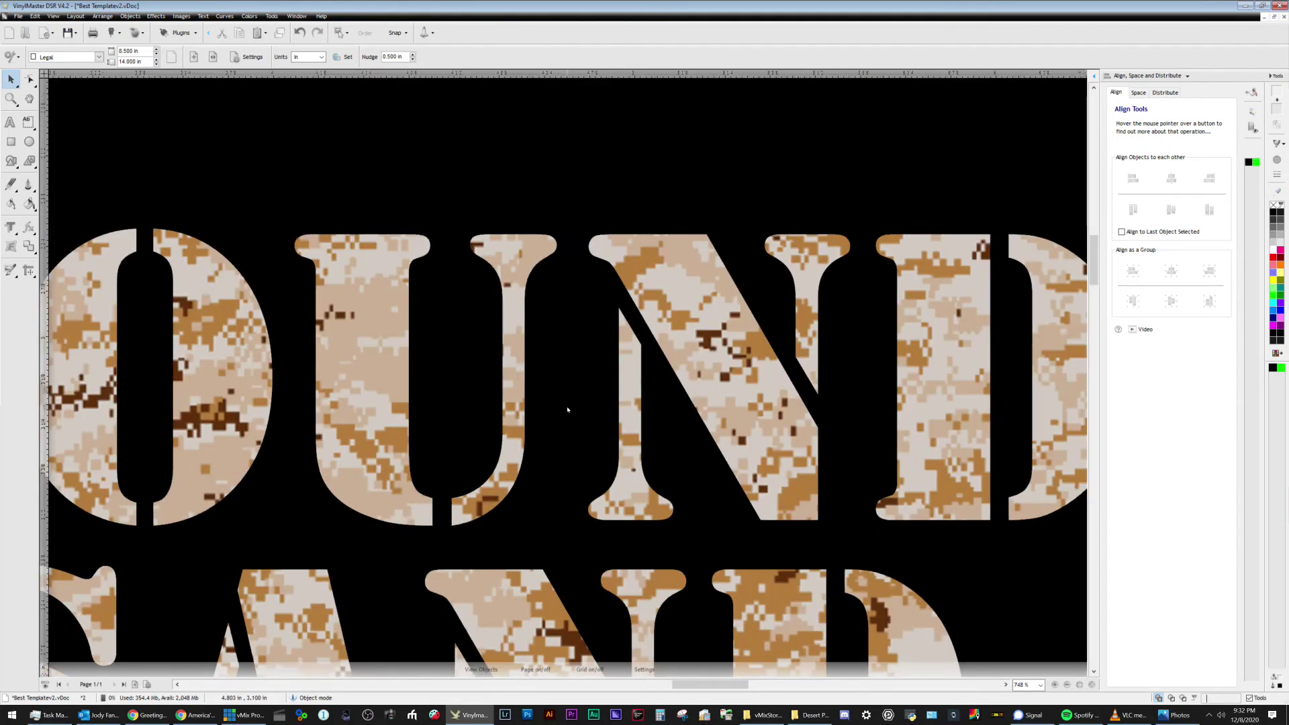
pyautogui.scroll(-10, 529, 381)
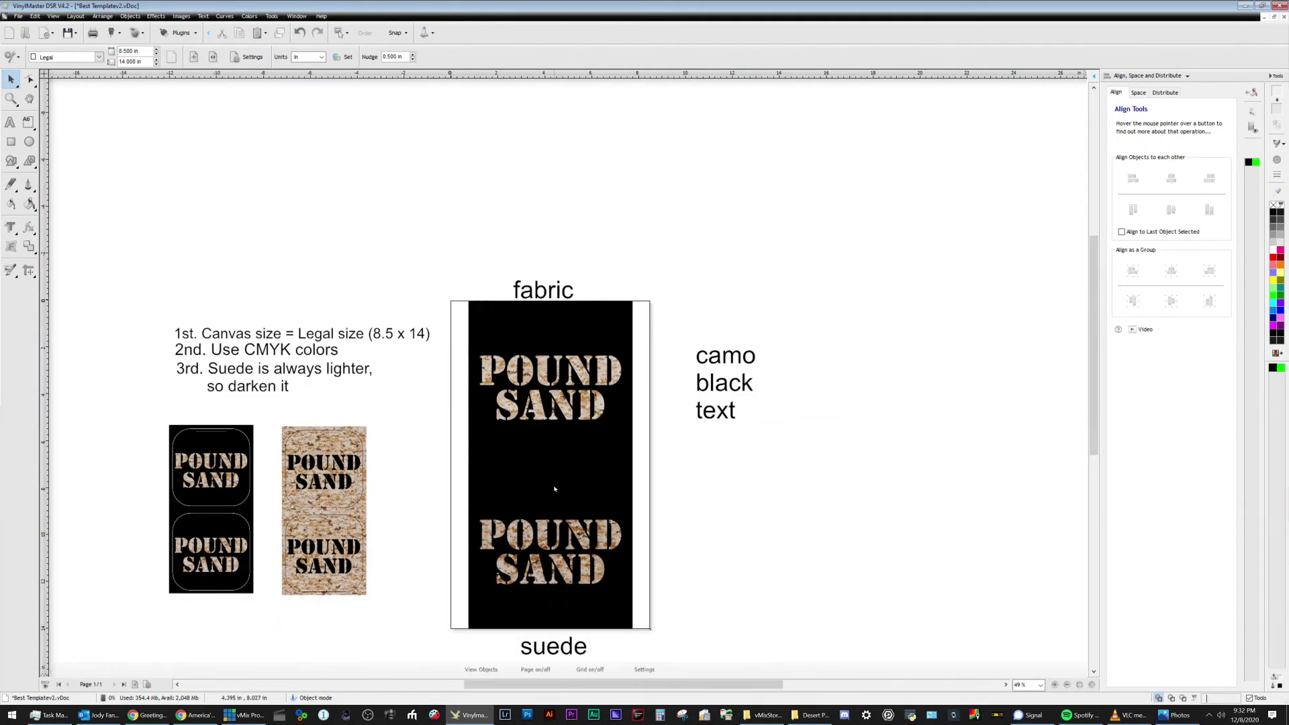
pyautogui.scroll(1, 555, 426)
pyautogui.scroll(-1, 592, 379)
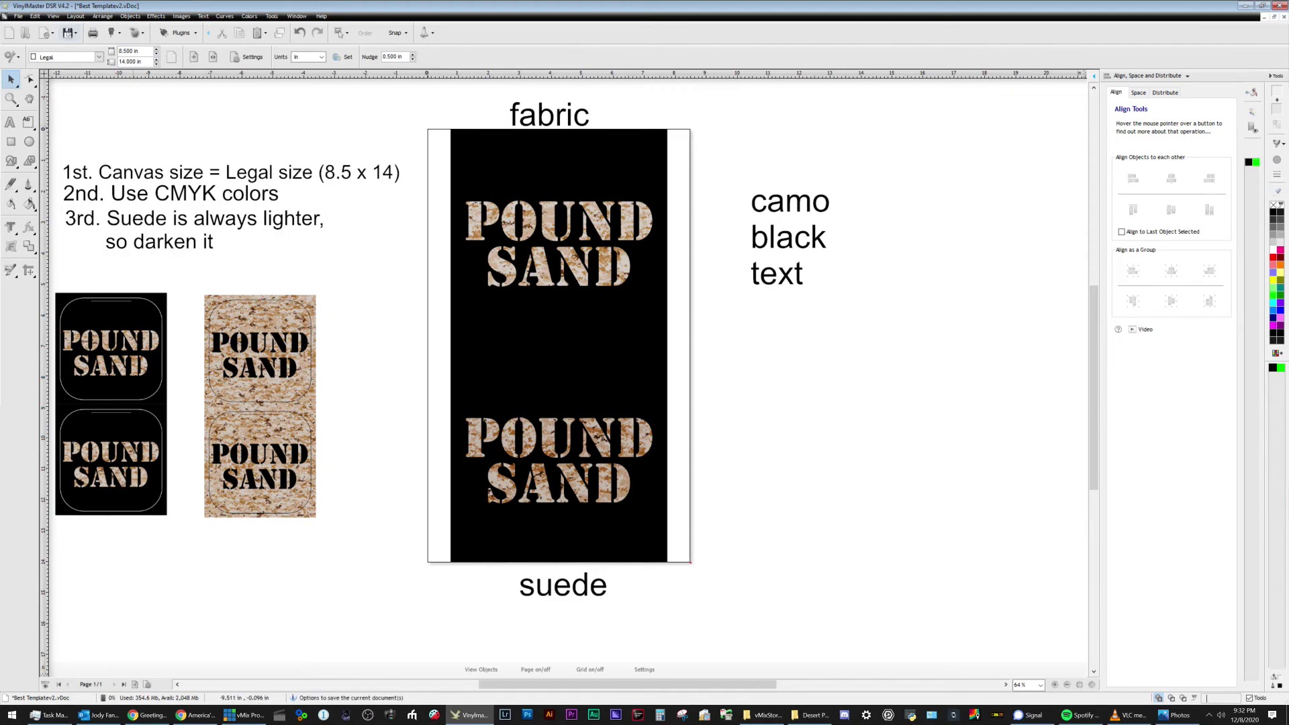
pyautogui.click(69, 33)
pyautogui.click(64, 68)
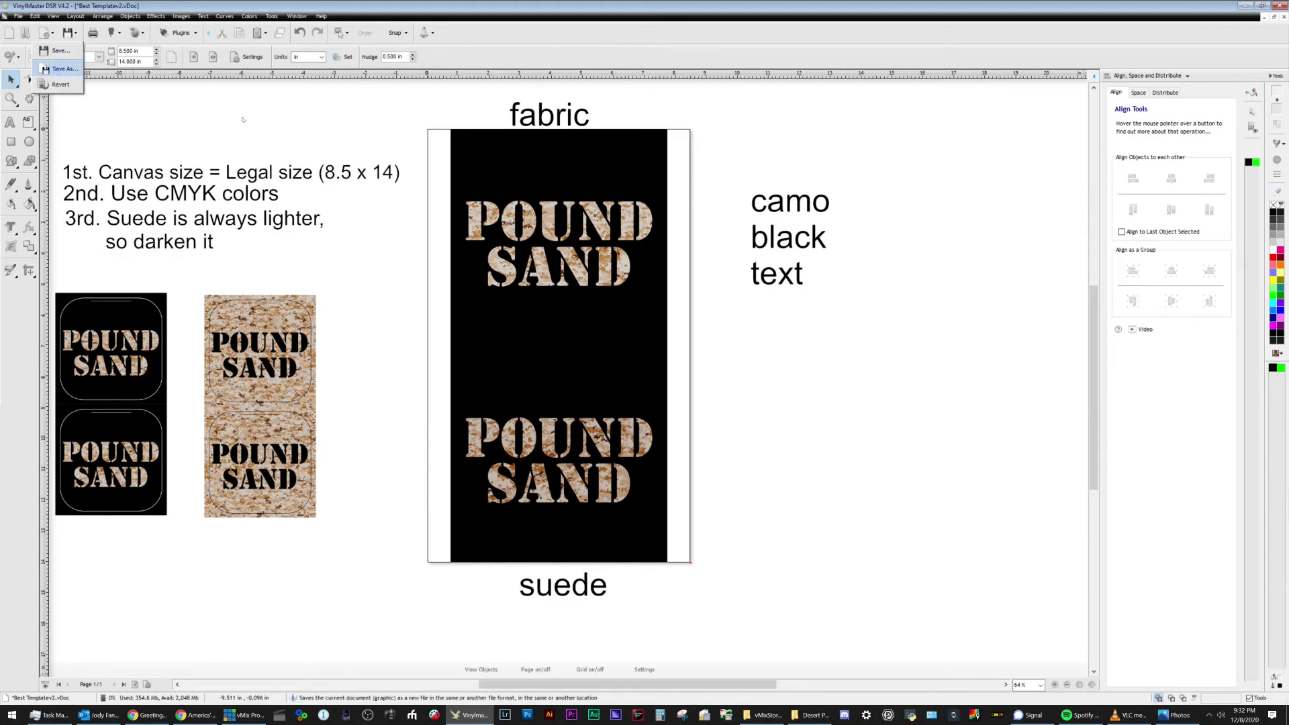
pyautogui.click(1246, 610)
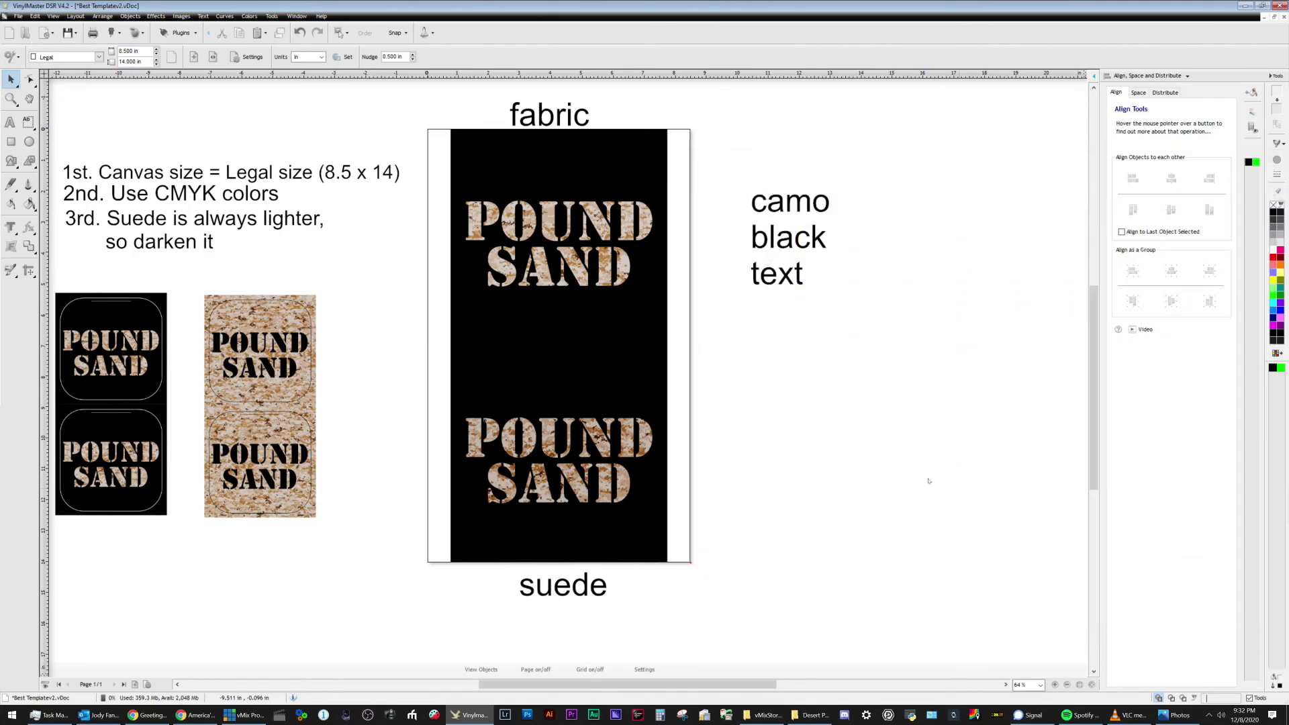
pyautogui.scroll(1, 569, 350)
pyautogui.scroll(-2, 569, 351)
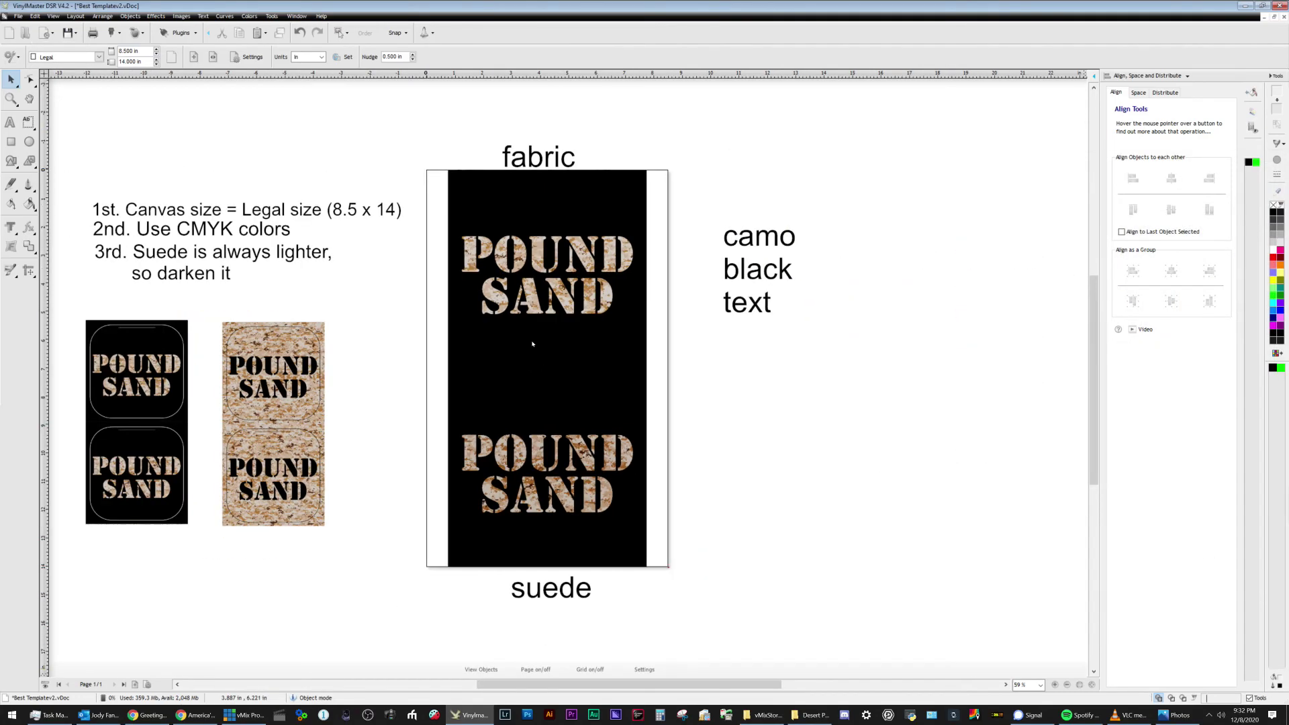
pyautogui.scroll(2, 596, 400)
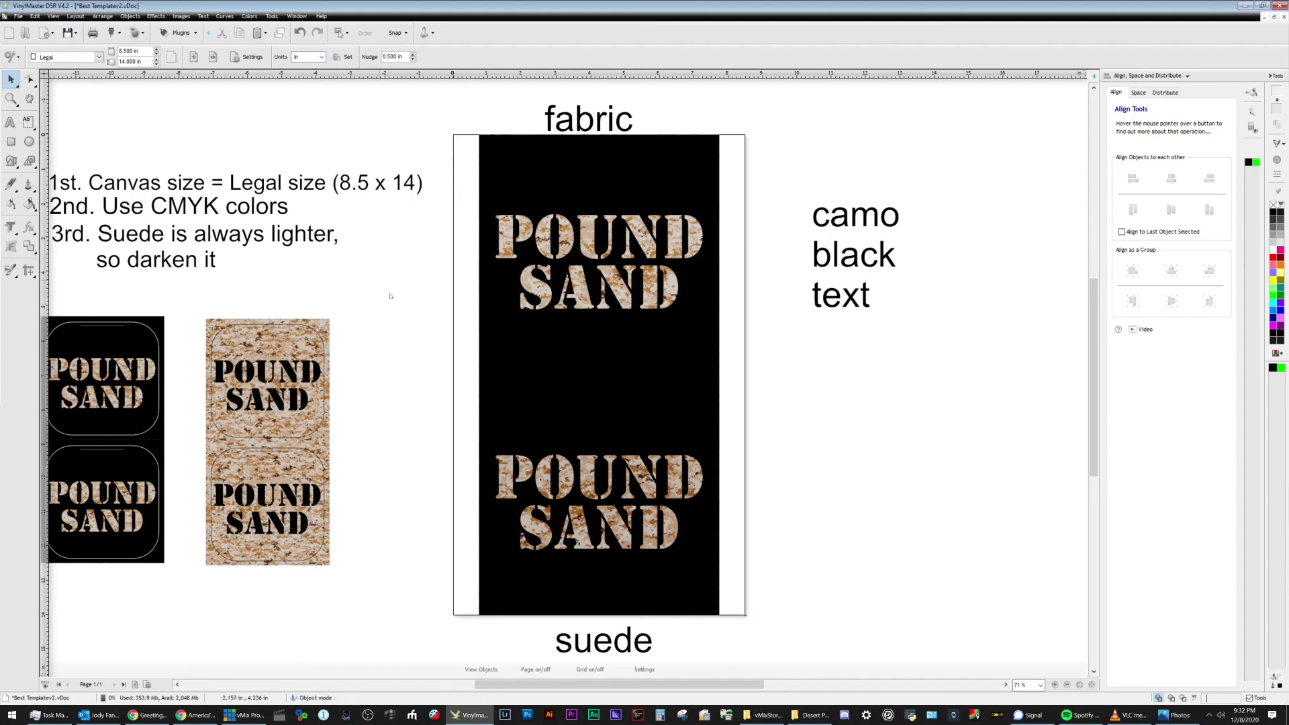
pyautogui.scroll(-1, 365, 269)
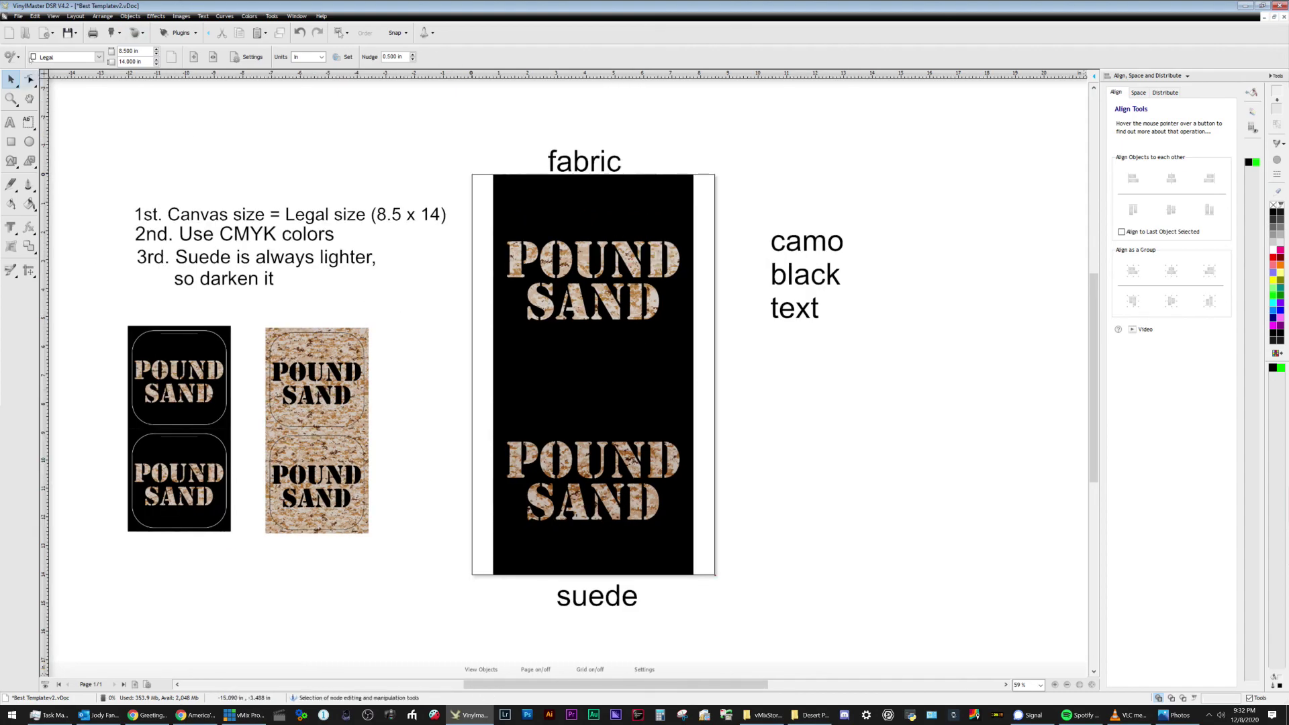